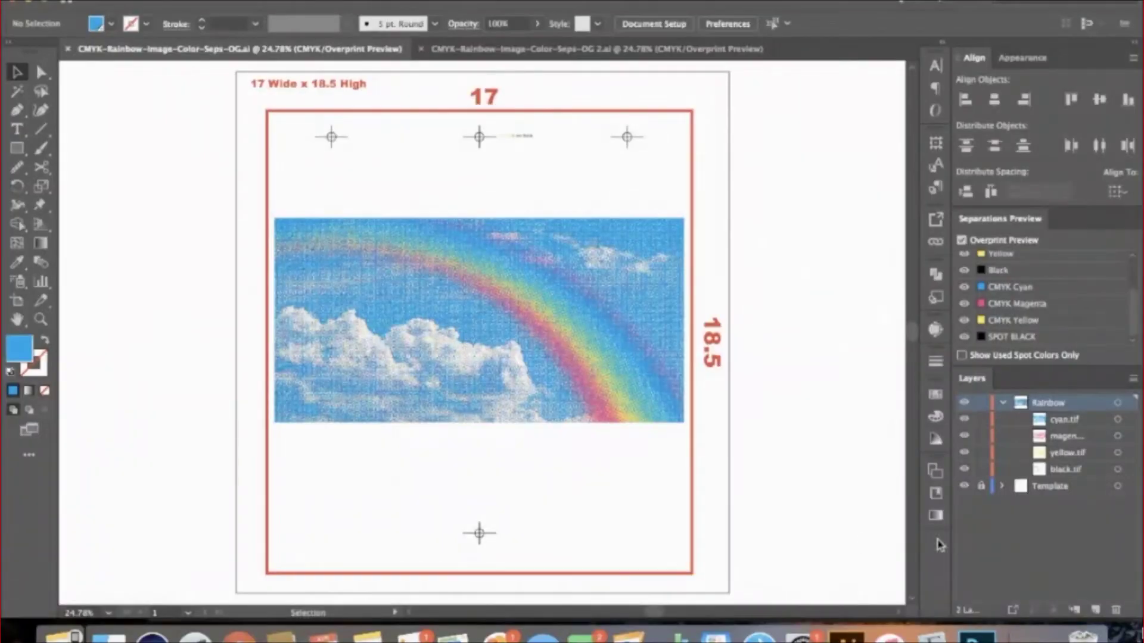
Step: Hide the cyan, magenta and yellow separations to view black alone, then show them again
{"action": "left_click", "coordinate": [965, 420]}
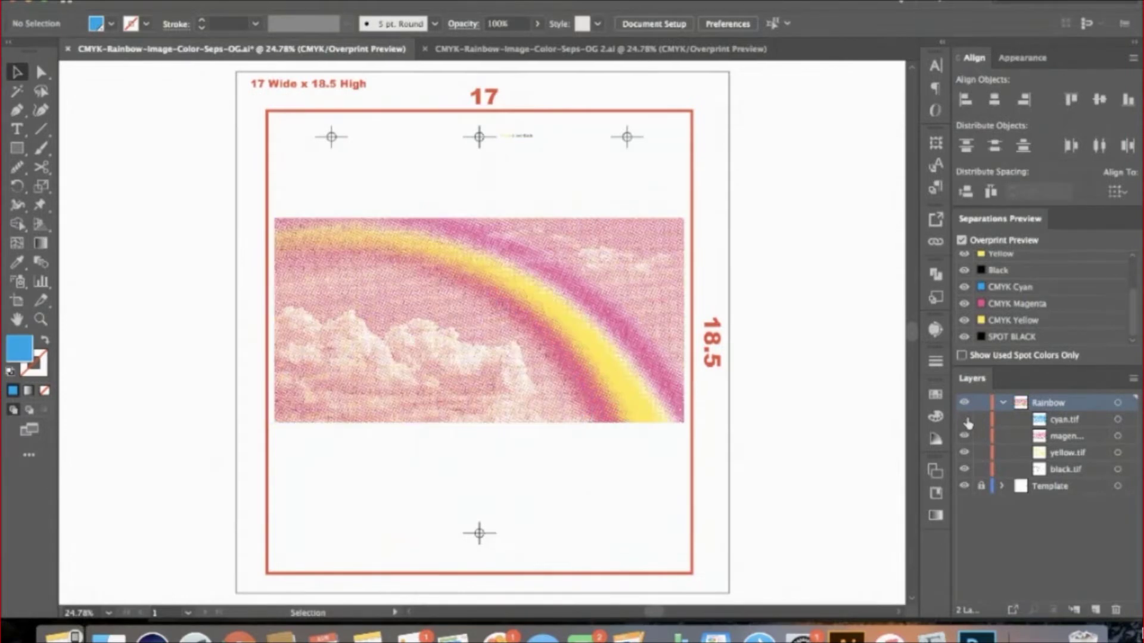
{"action": "left_click", "coordinate": [965, 436]}
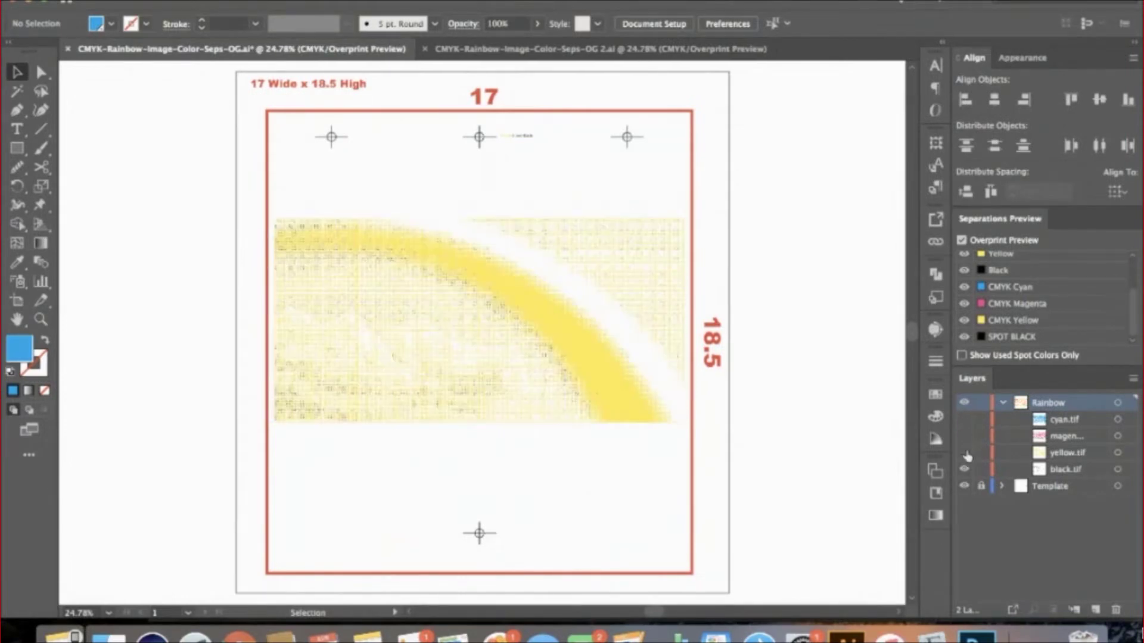
{"action": "left_click", "coordinate": [966, 453]}
{"action": "left_click", "coordinate": [965, 453]}
{"action": "left_click", "coordinate": [965, 436]}
{"action": "left_click", "coordinate": [965, 420]}
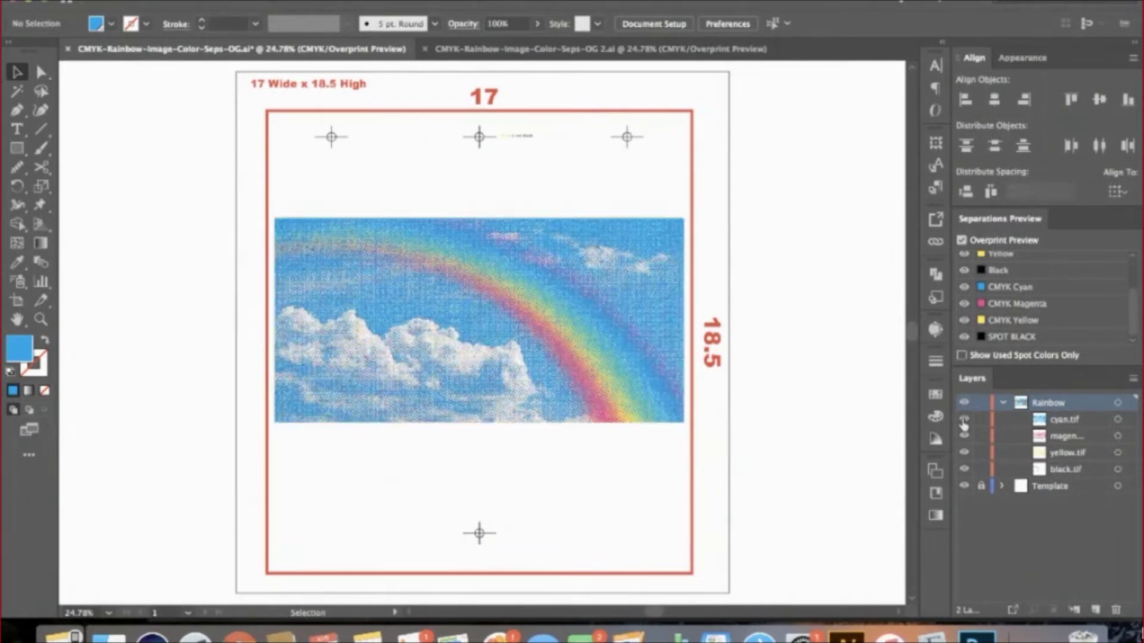
Step: Go to the original rainbow document, collapse the Rainbow layer and bring Photoshop forward
{"action": "left_click", "coordinate": [590, 49]}
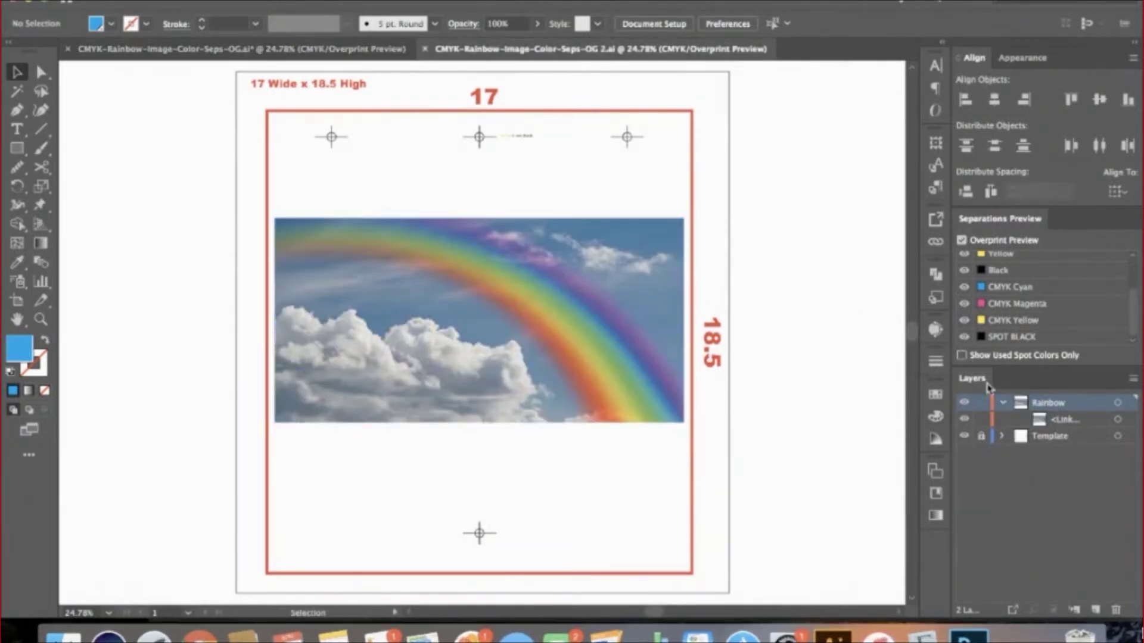
{"action": "left_click", "coordinate": [1003, 403]}
{"action": "left_click", "coordinate": [977, 636]}
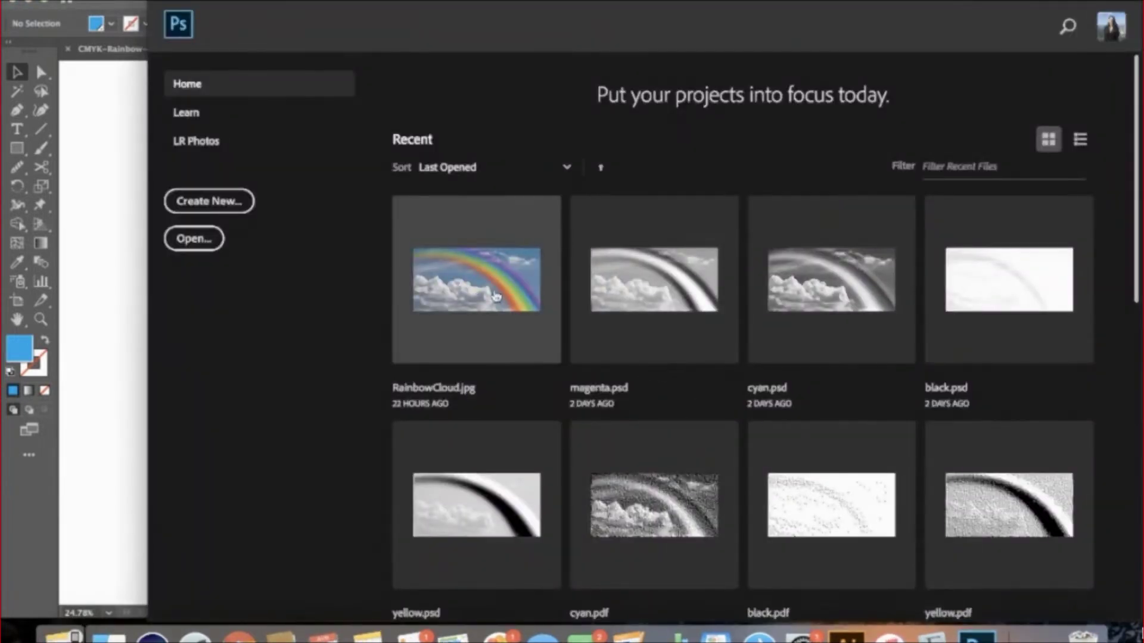
Step: Open RainbowCloud.jpg from recent files and commit a crop on it
{"action": "left_click", "coordinate": [497, 296]}
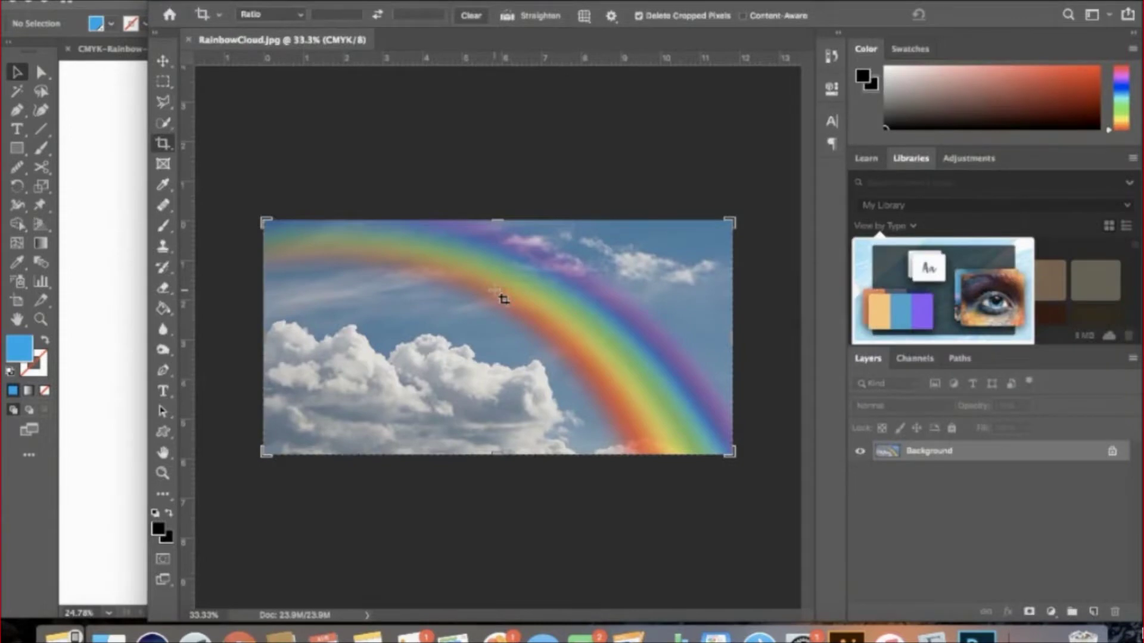
{"action": "left_click", "coordinate": [504, 300]}
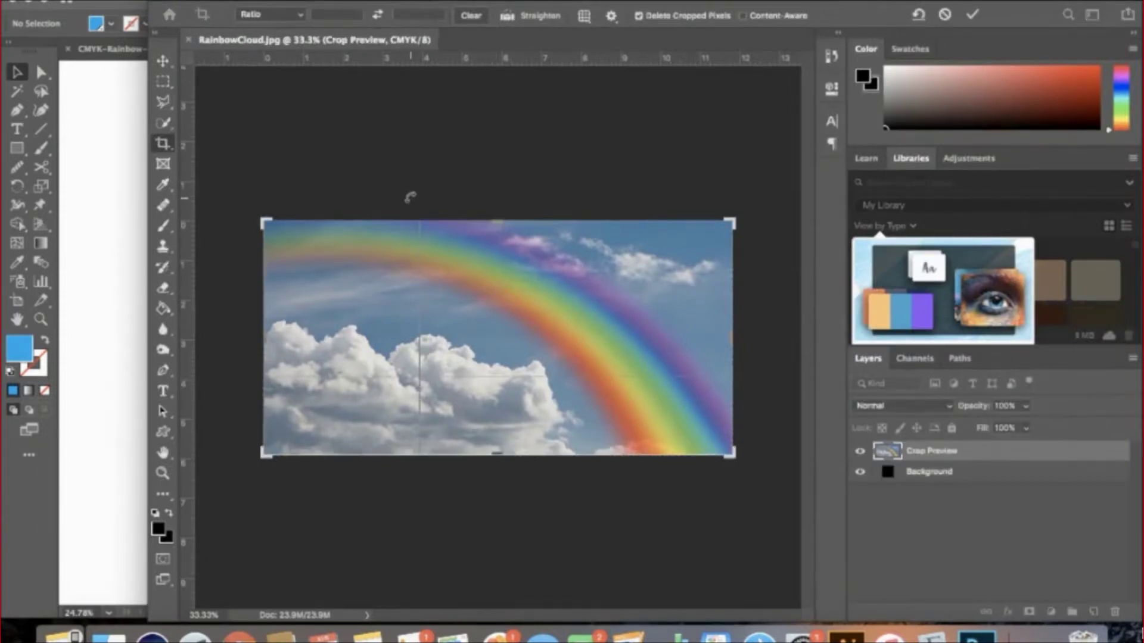
{"action": "key", "text": "Return"}
{"action": "key", "text": "v"}
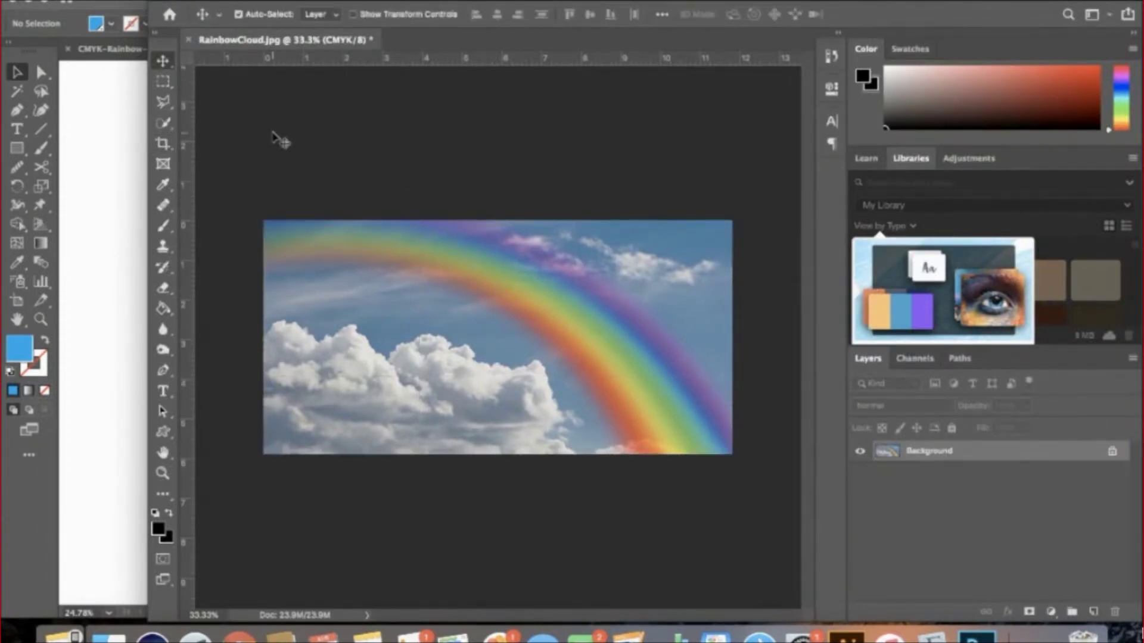
Step: Confirm in Image Size that the image is 11.807 × 5.903 inches at 300 pixels/inch
{"action": "left_click", "coordinate": [217, 1]}
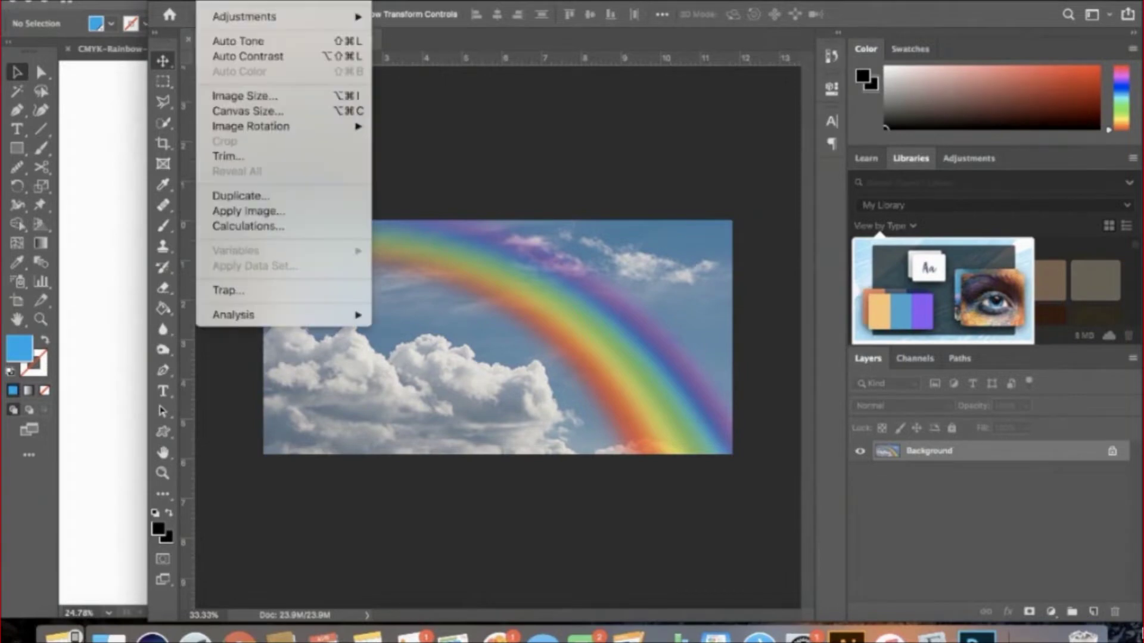
{"action": "left_click", "coordinate": [240, 95]}
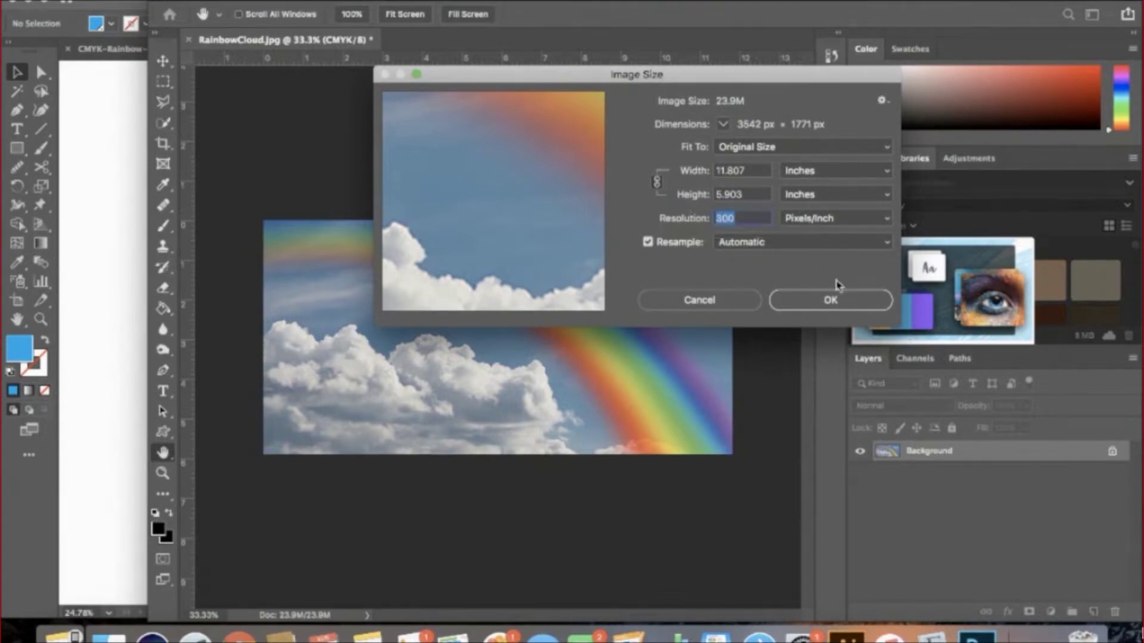
{"action": "left_click", "coordinate": [844, 306]}
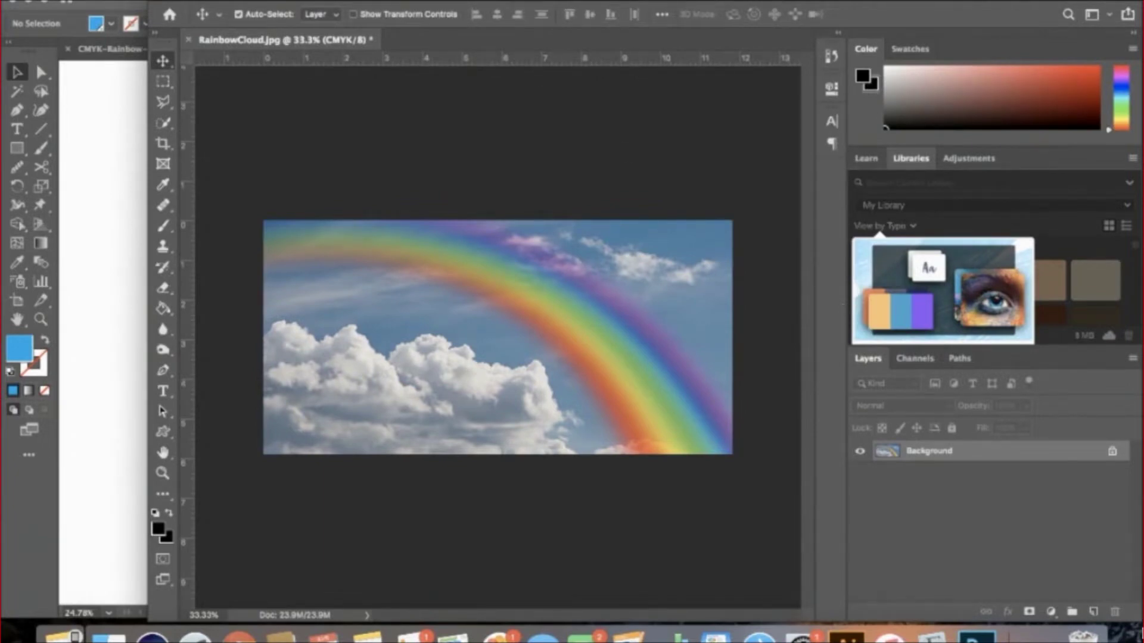
Step: Check that the image's colour mode is CMYK and leave it unchanged
{"action": "left_click", "coordinate": [214, 1]}
{"action": "mouse_move", "coordinate": [241, 5]}
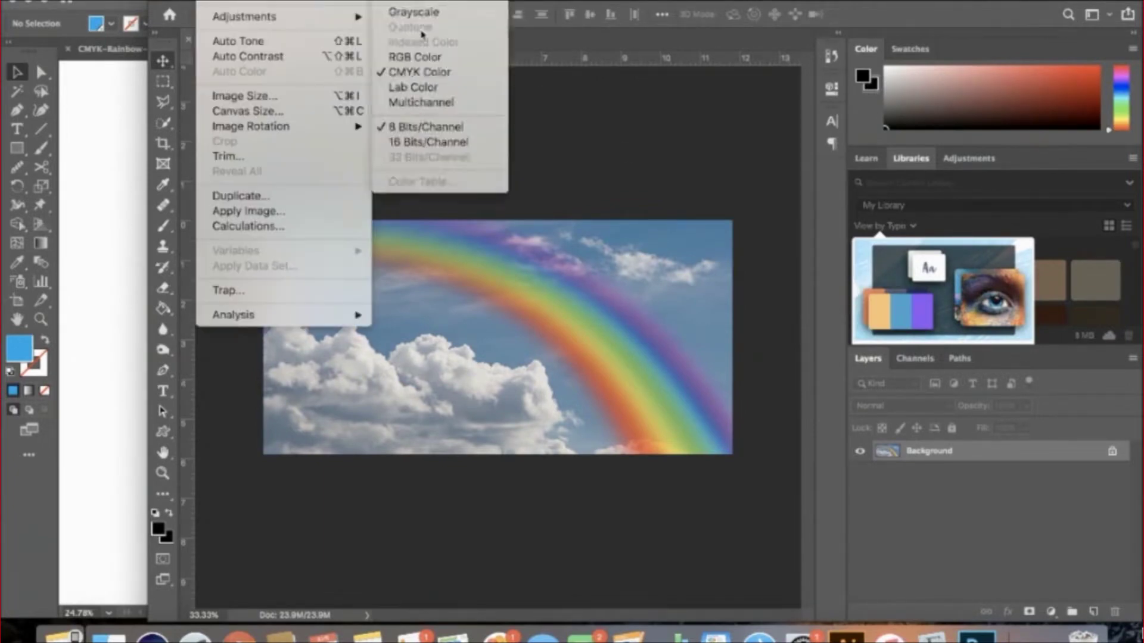
{"action": "left_click", "coordinate": [610, 150]}
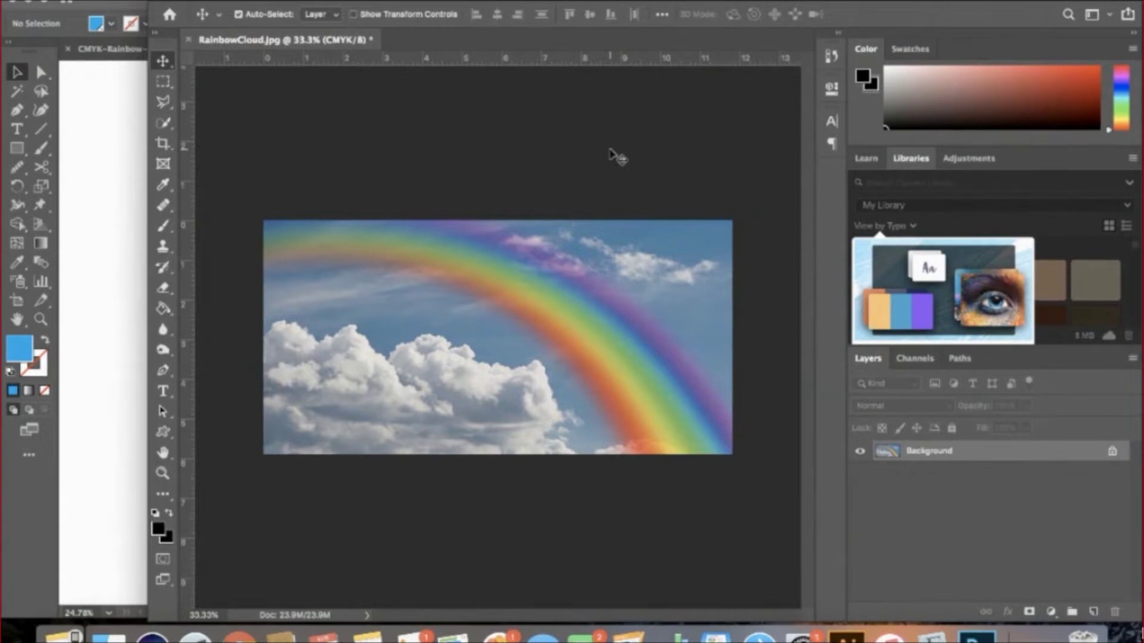
Step: View the Cyan, Magenta, Yellow and Black channels individually, then show only Cyan
{"action": "left_click", "coordinate": [927, 358]}
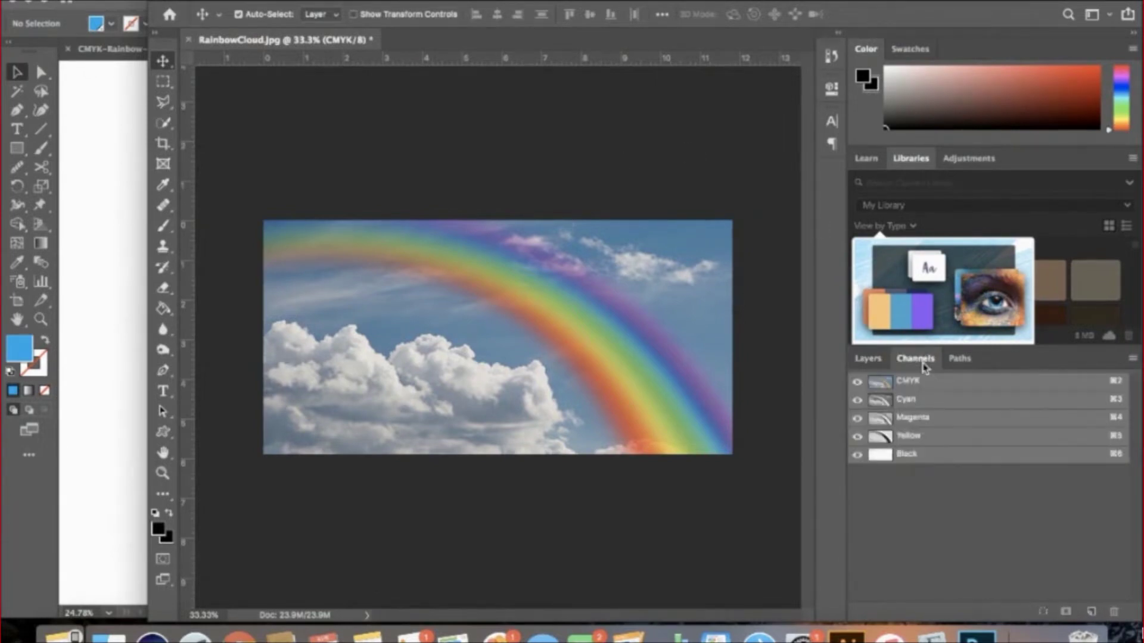
{"action": "left_click", "coordinate": [928, 406]}
{"action": "left_click", "coordinate": [933, 419]}
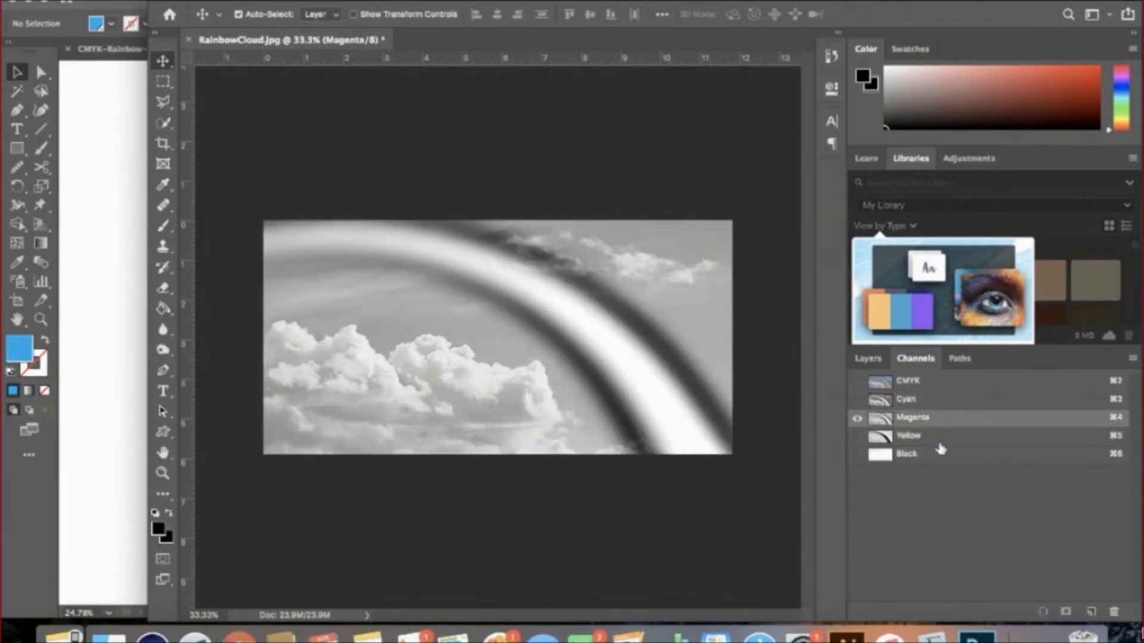
{"action": "left_click", "coordinate": [940, 440]}
{"action": "left_click", "coordinate": [938, 459]}
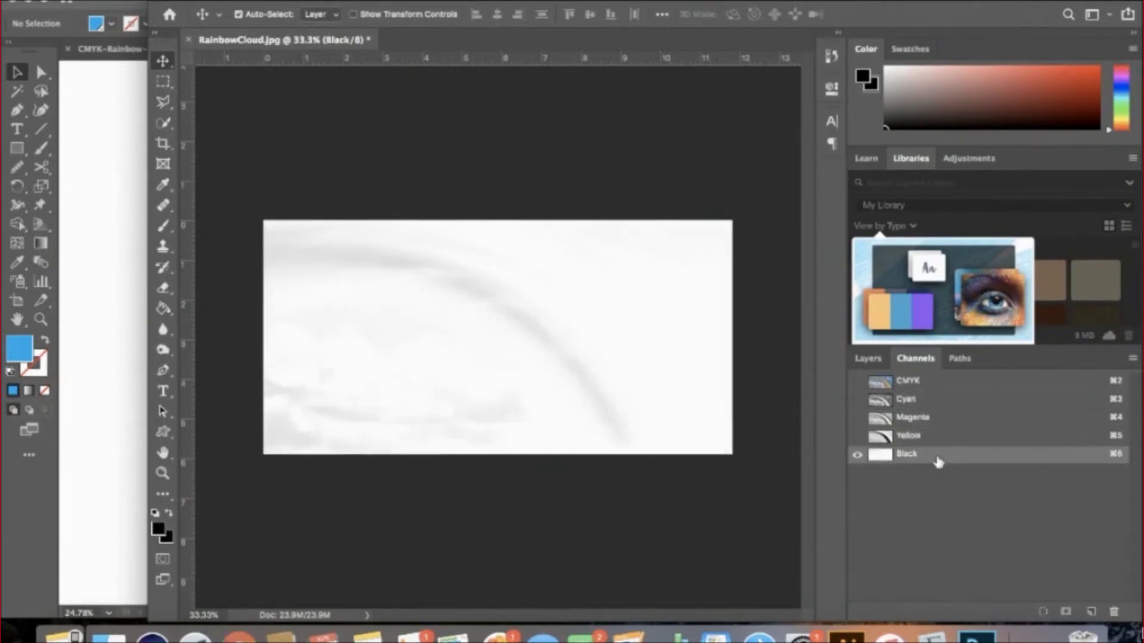
{"action": "left_click", "coordinate": [940, 436]}
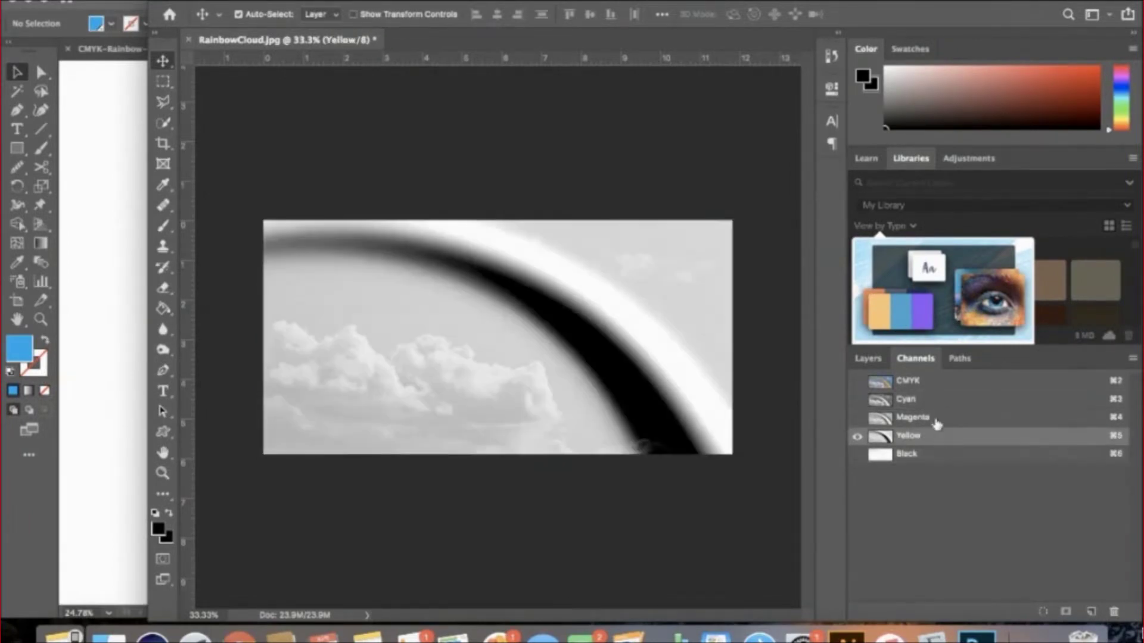
{"action": "left_click", "coordinate": [936, 422]}
{"action": "left_click", "coordinate": [857, 382]}
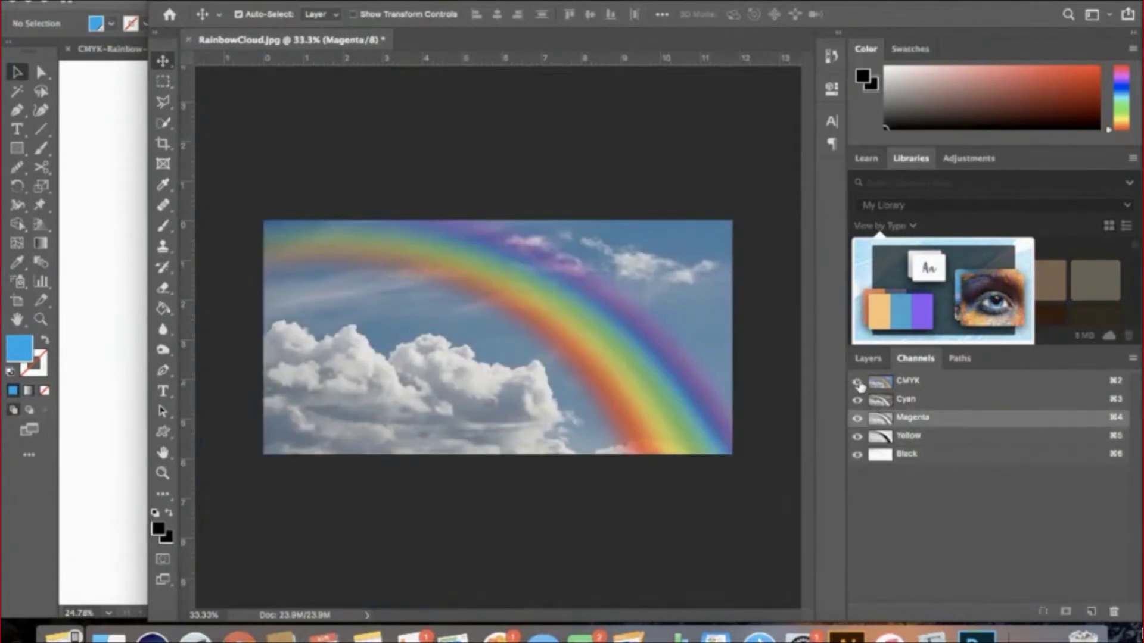
{"action": "left_click", "coordinate": [923, 402]}
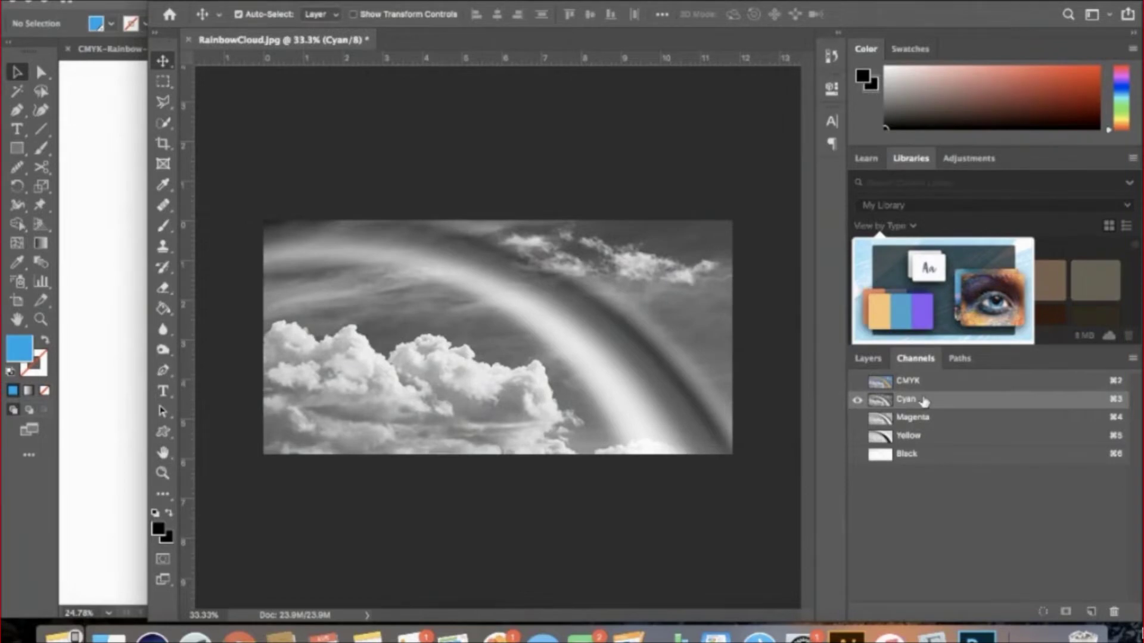
Step: Select the entire rainbow image with the Rectangular Marquee and copy the Cyan channel
{"action": "left_click", "coordinate": [163, 81]}
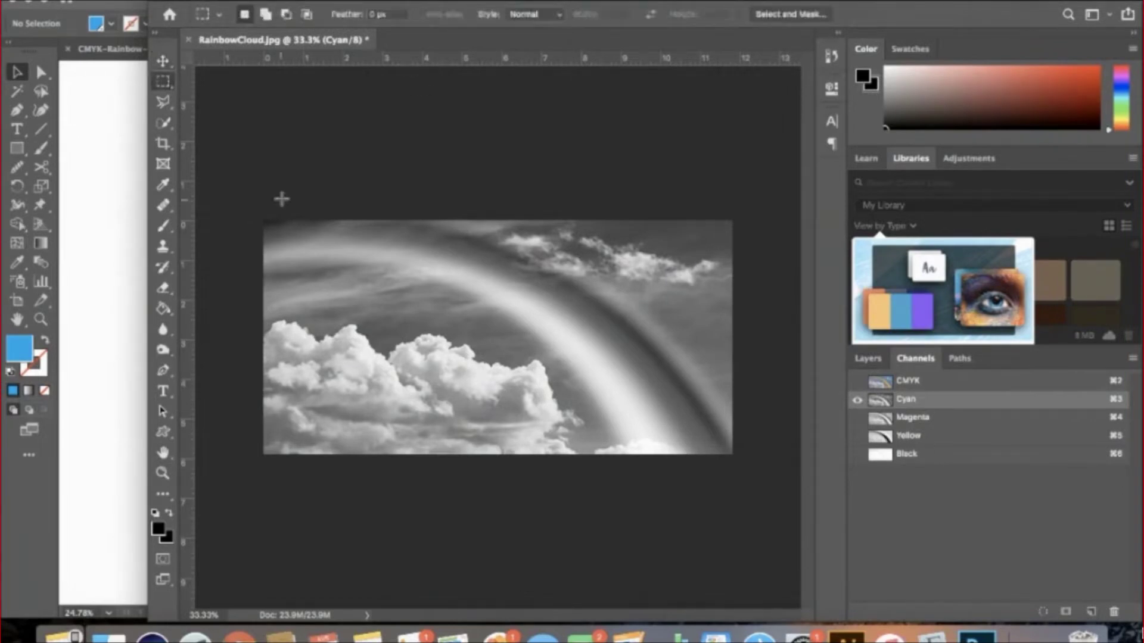
{"action": "left_click_drag", "start_coordinate": [235, 191], "coordinate": [749, 488]}
{"action": "left_click", "coordinate": [170, 2]}
{"action": "left_click", "coordinate": [195, 86]}
Step: Create a clipboard-sized document named cyan-rb and paste the Cyan channel into it
{"action": "left_click", "coordinate": [177, 2]}
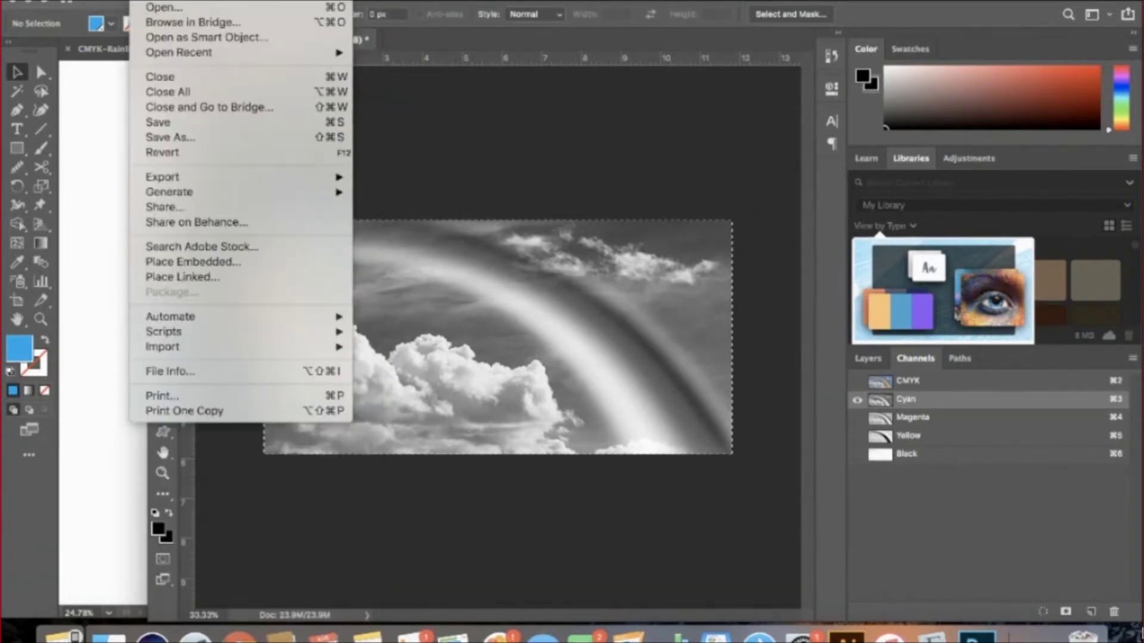
{"action": "left_click", "coordinate": [158, 1]}
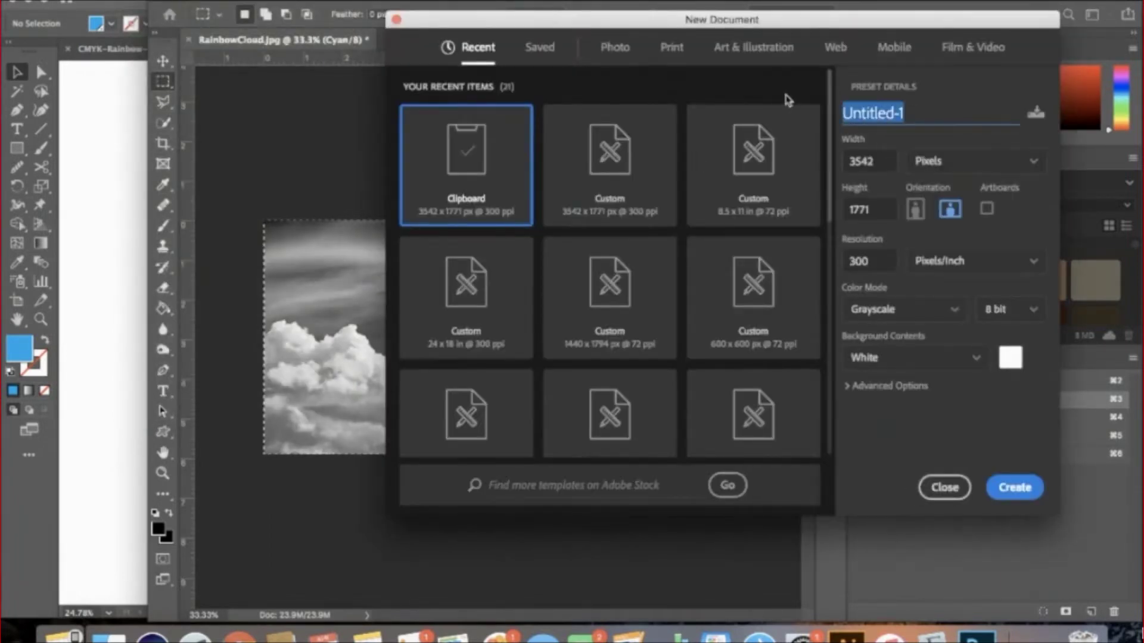
{"action": "type", "text": "cyan"}
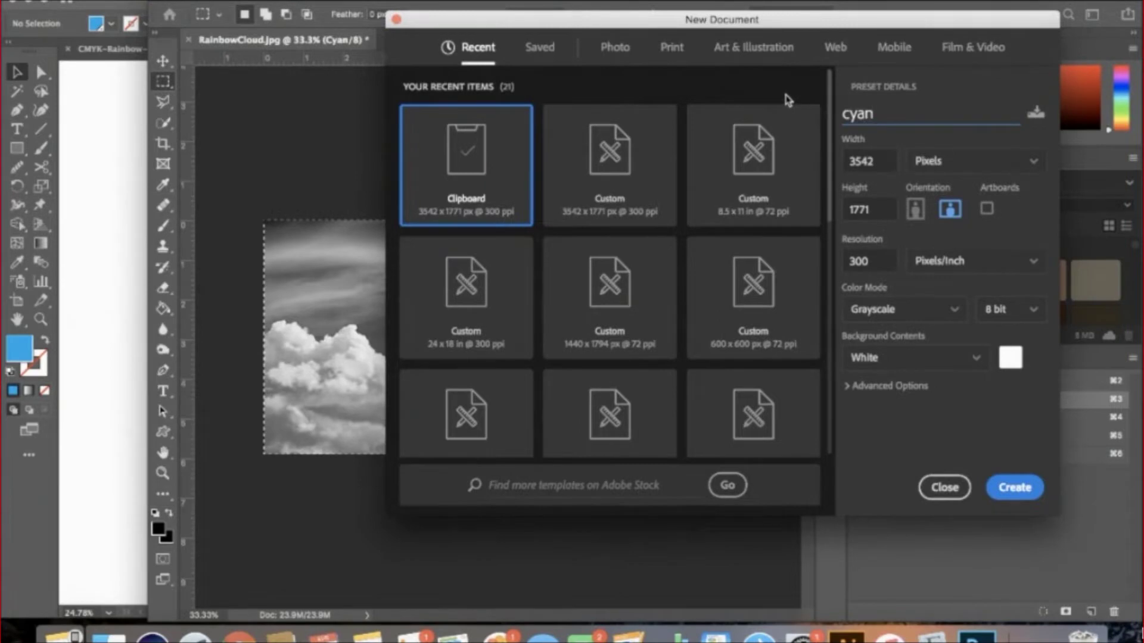
{"action": "type", "text": "-rb"}
{"action": "left_click", "coordinate": [1013, 488]}
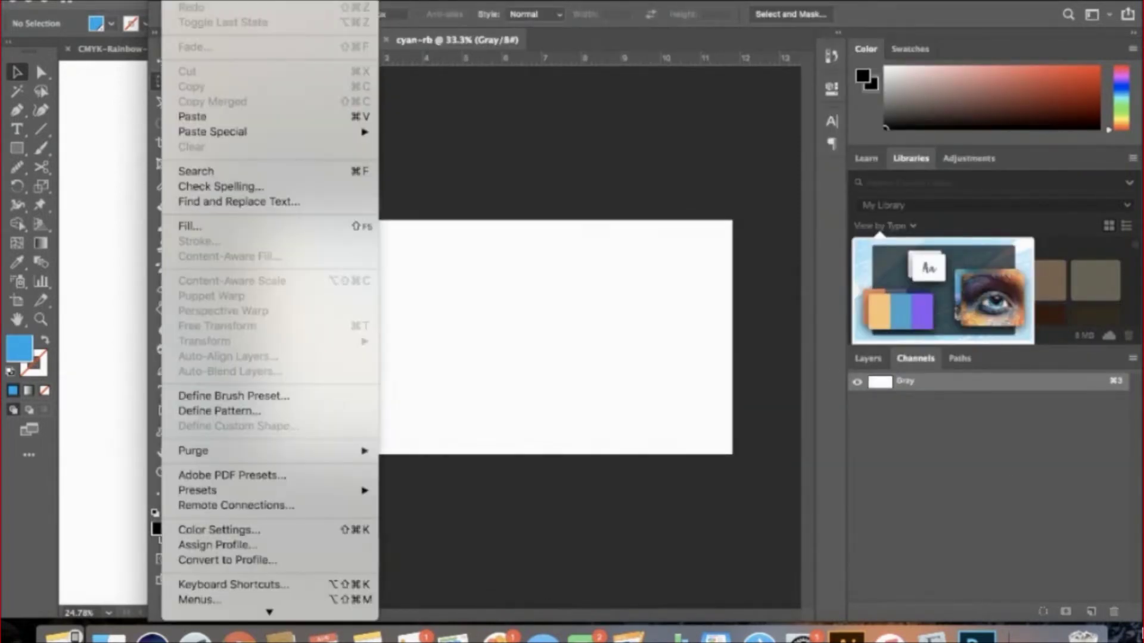
{"action": "left_click", "coordinate": [222, 116]}
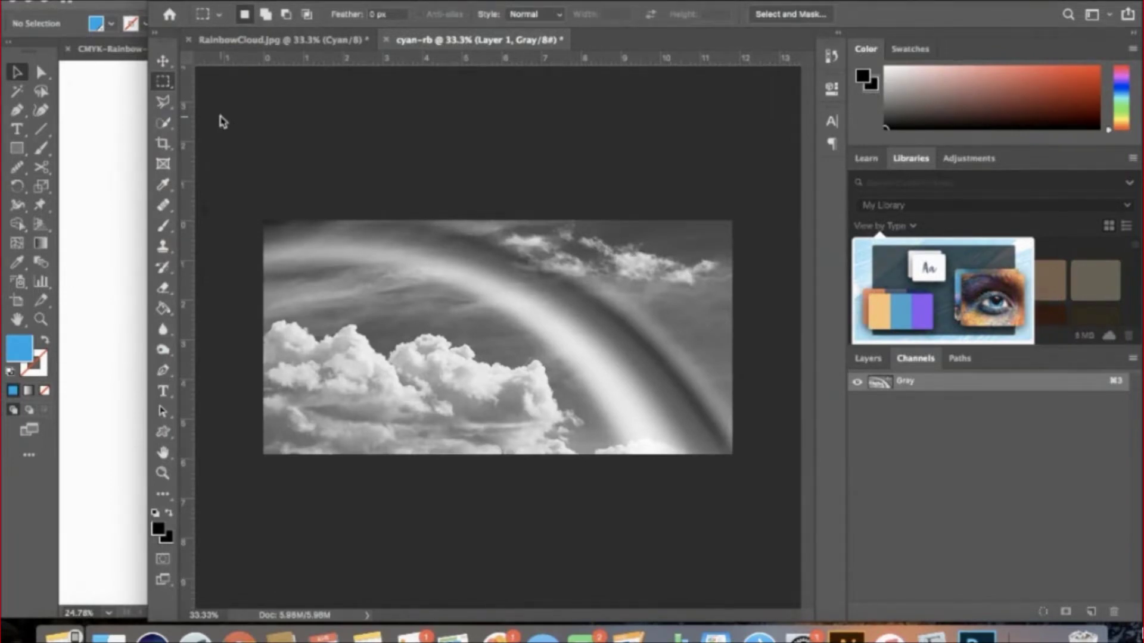
{"action": "left_click", "coordinate": [268, 39]}
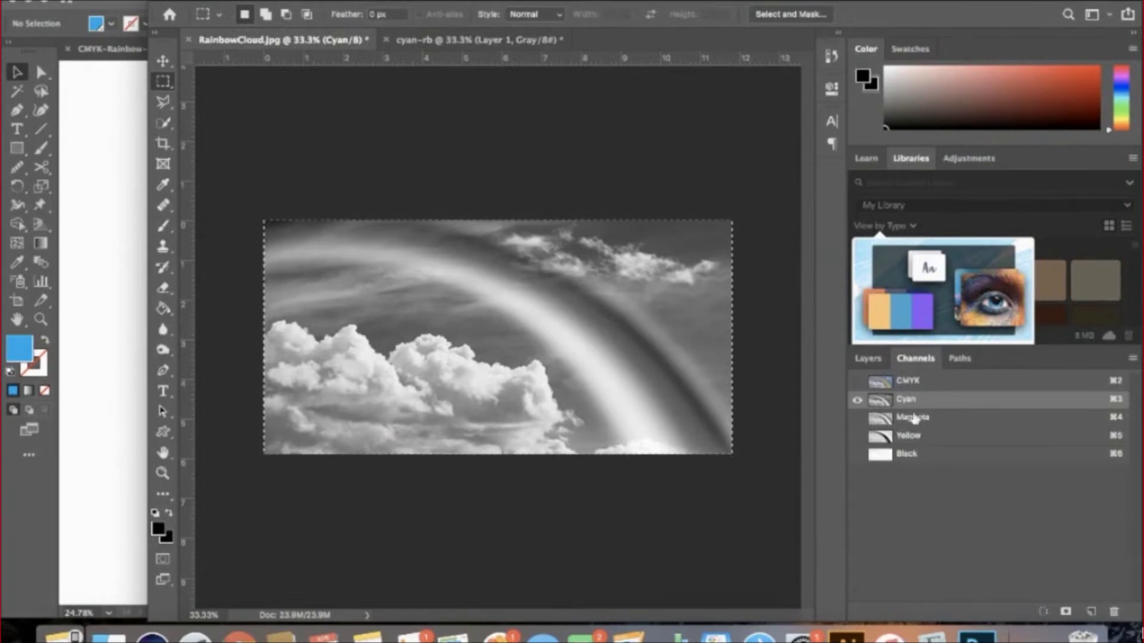
Step: Create a magenta-rb document holding the pasted Magenta channel
{"action": "left_click", "coordinate": [947, 420]}
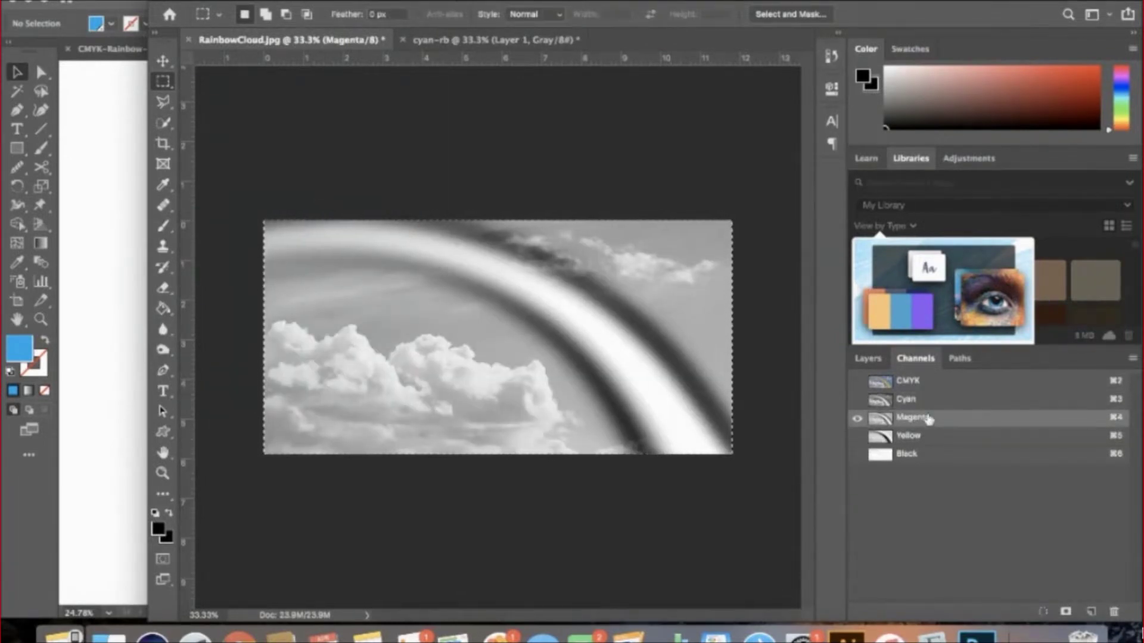
{"action": "key", "text": "super+n"}
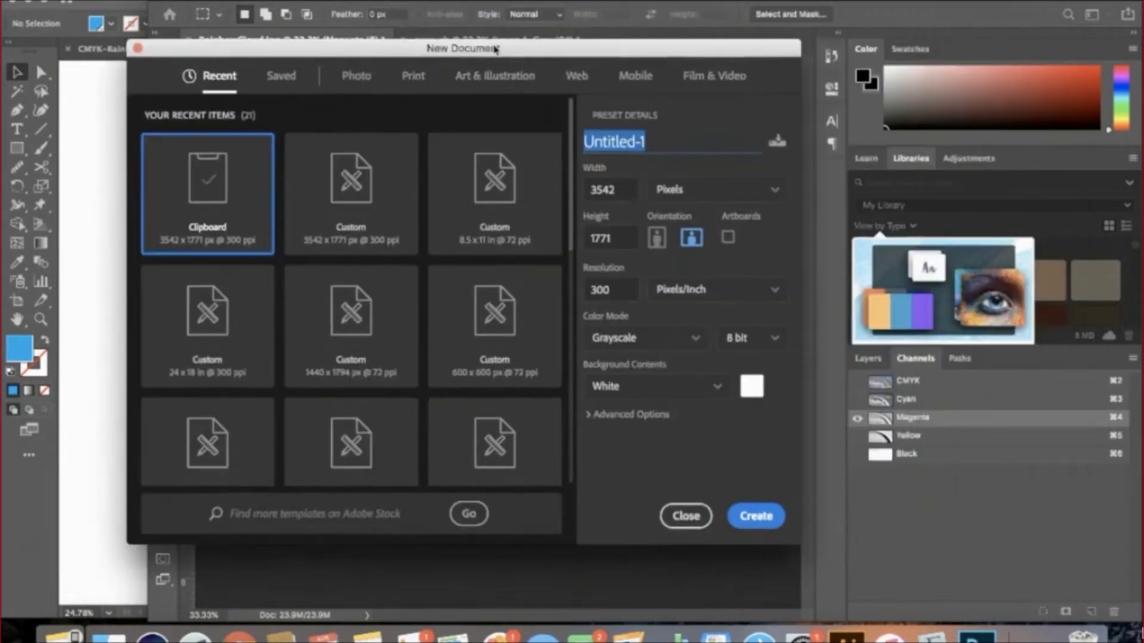
{"action": "type", "text": "magenta"}
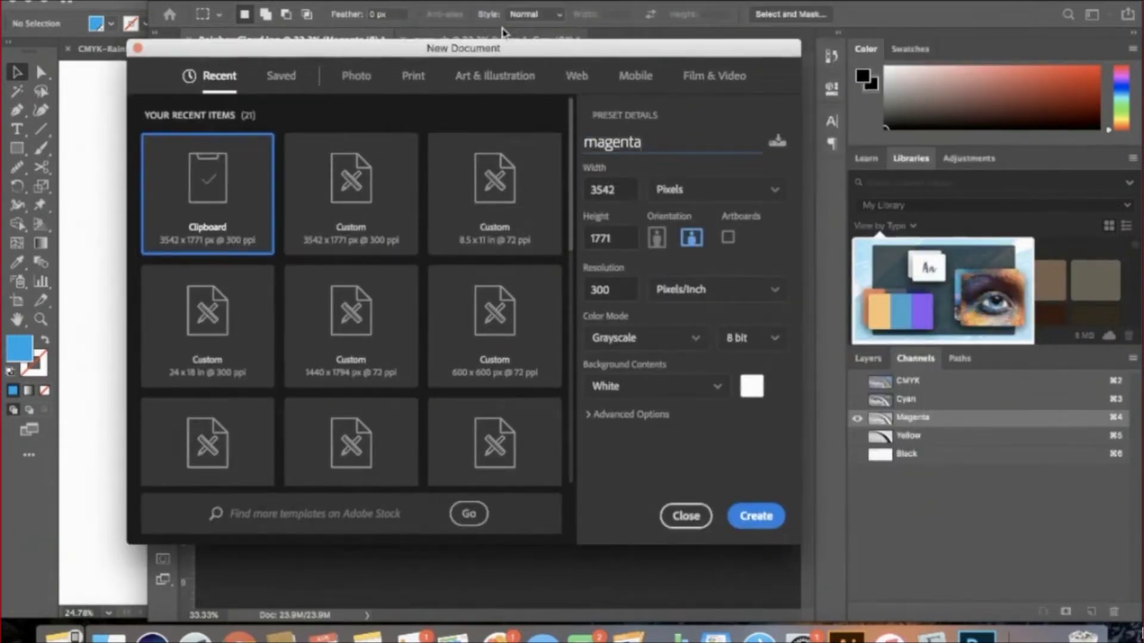
{"action": "type", "text": "-r"}
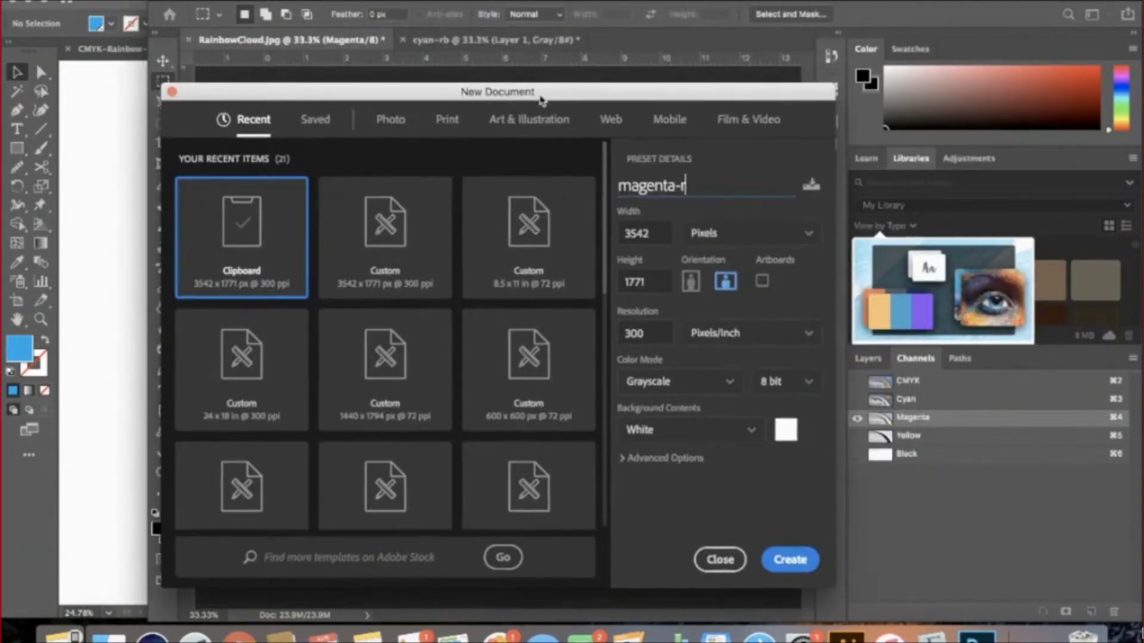
{"action": "type", "text": "b"}
{"action": "left_click", "coordinate": [789, 560]}
{"action": "key", "text": "super+v"}
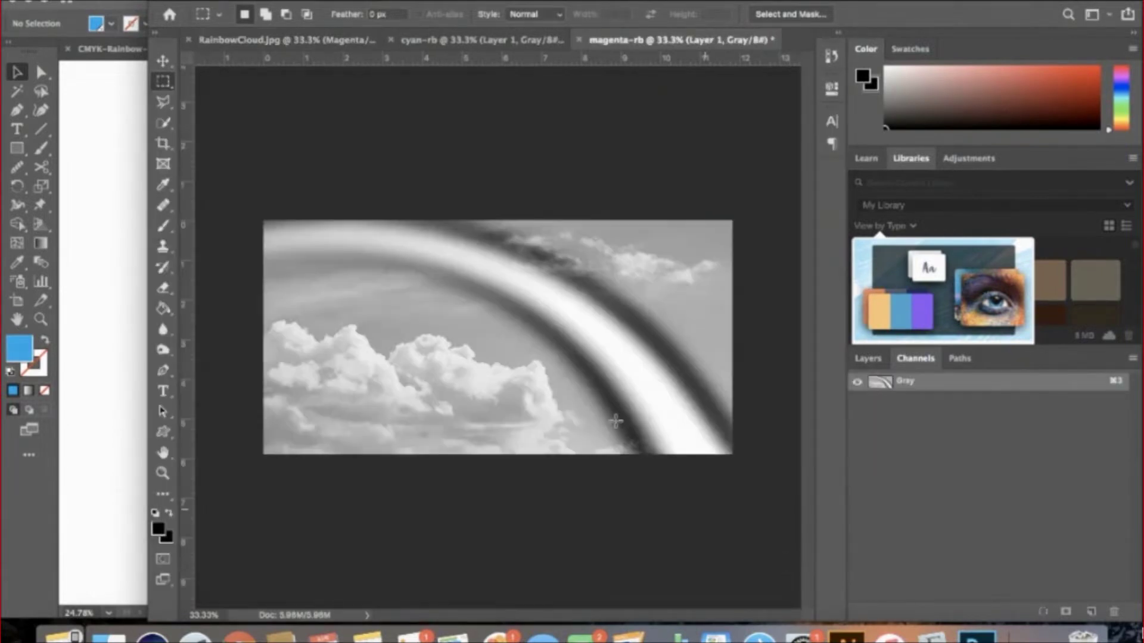
Step: Create a yellow-rb document holding the pasted Yellow channel from RainbowCloud.jpg
{"action": "left_click", "coordinate": [330, 40]}
{"action": "left_click", "coordinate": [953, 440]}
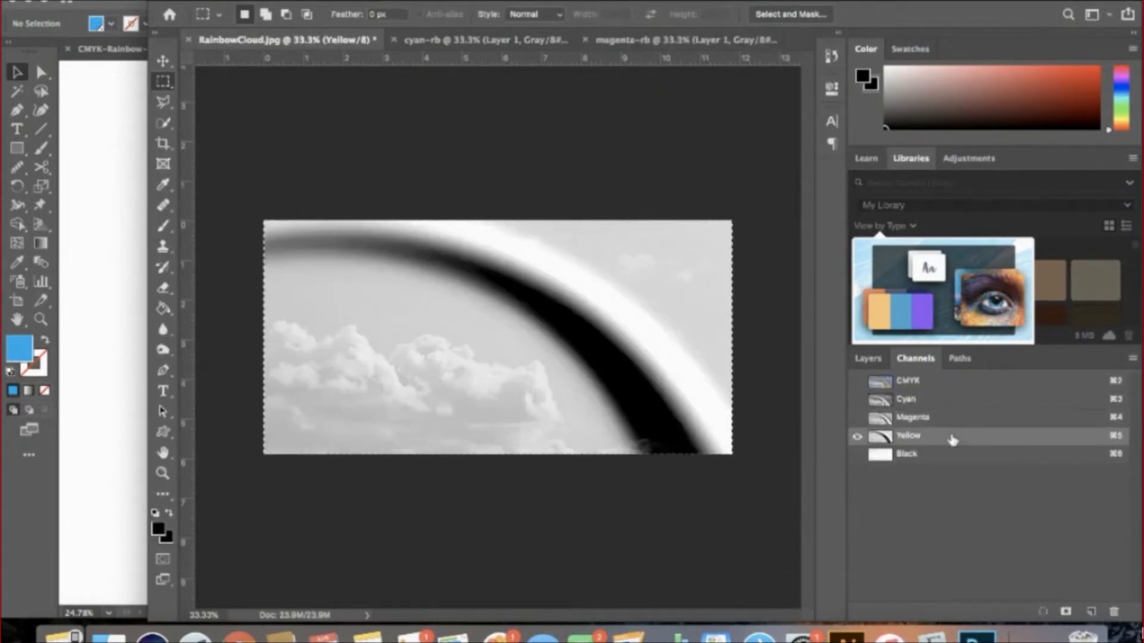
{"action": "key", "text": "super+n"}
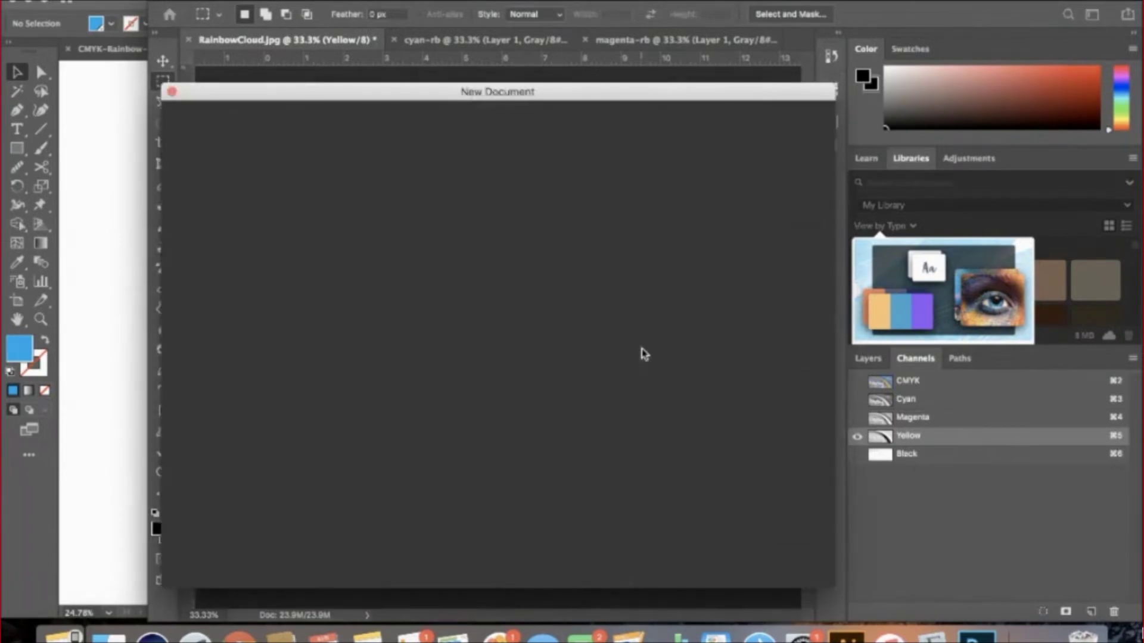
{"action": "type", "text": "yellow"}
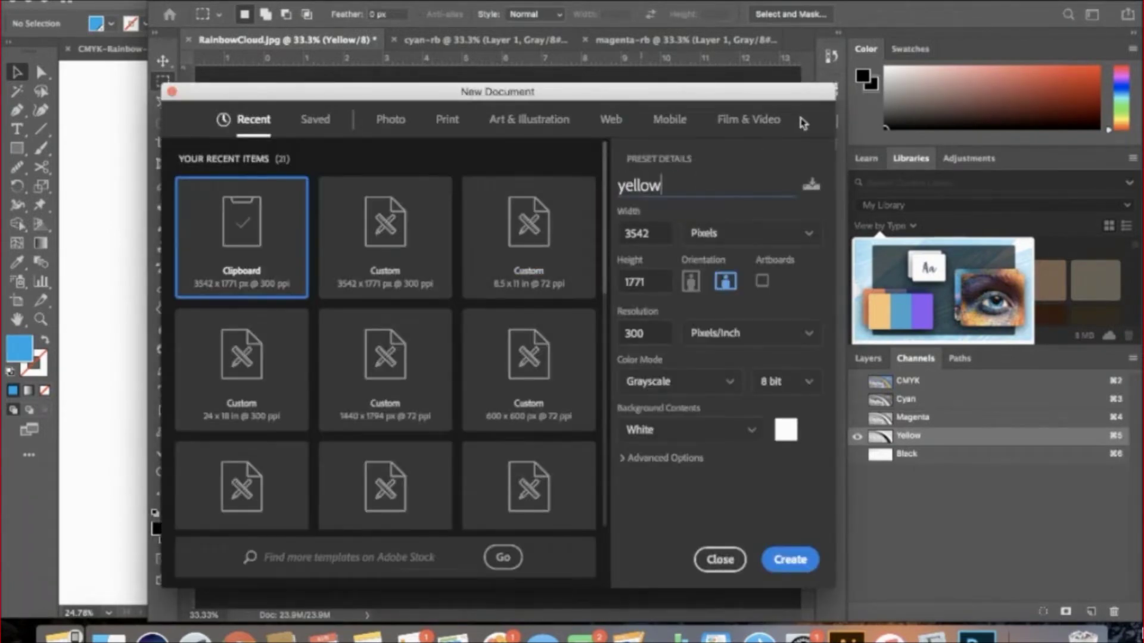
{"action": "type", "text": "-rb"}
{"action": "left_click", "coordinate": [788, 559]}
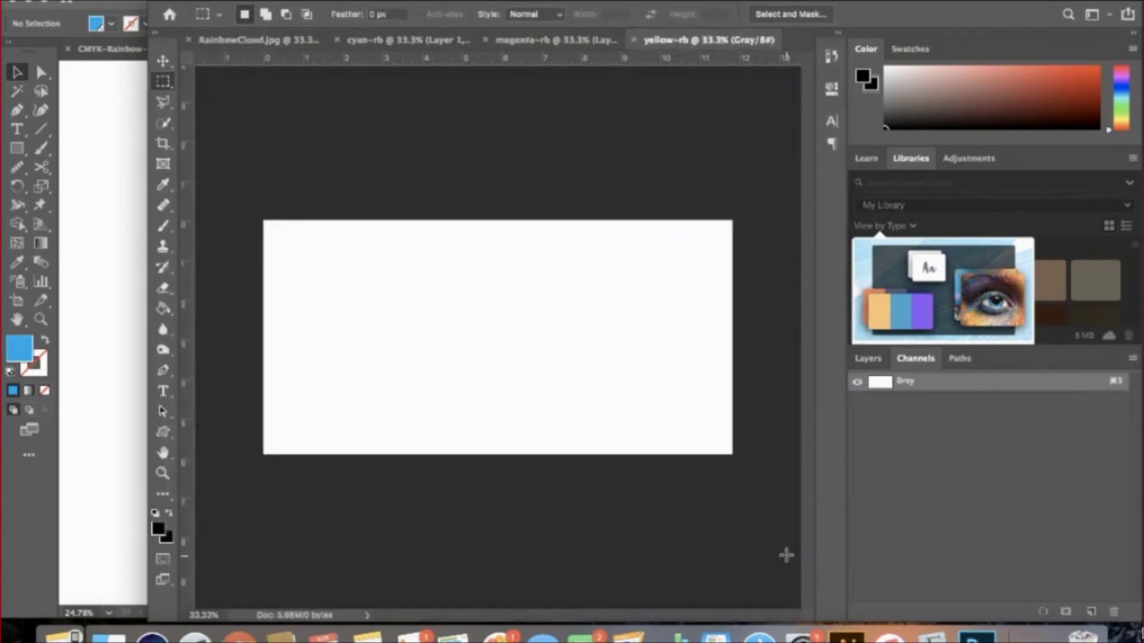
{"action": "key", "text": "super+v"}
Step: Create a black-rb document holding the pasted Black channel from RainbowCloud.jpg
{"action": "key", "text": "ctrl+Tab"}
{"action": "left_click", "coordinate": [920, 456]}
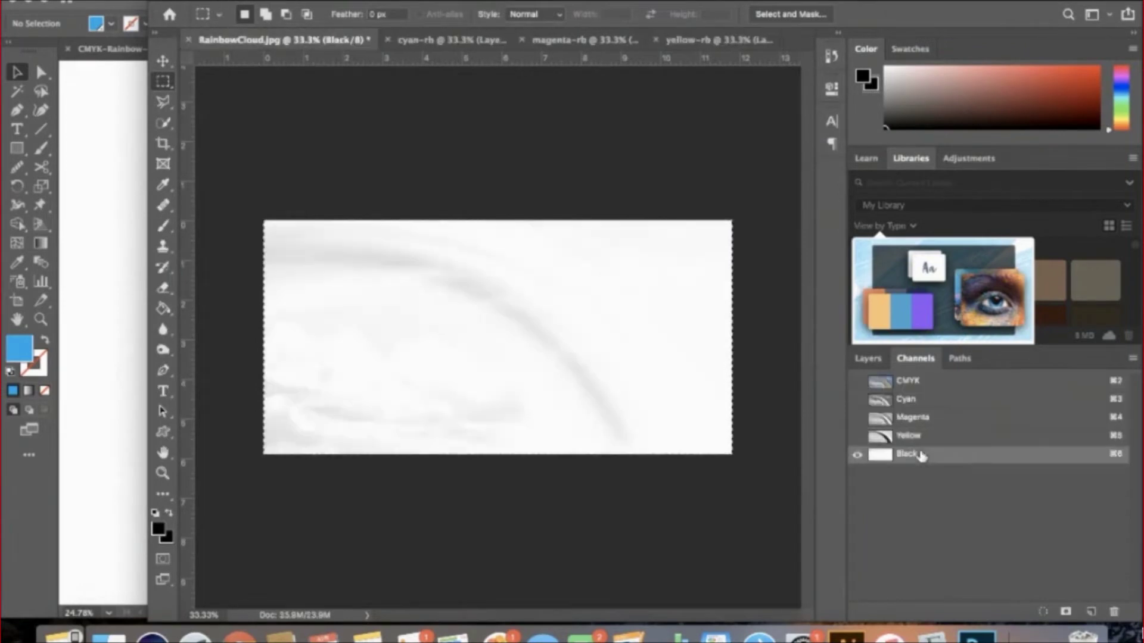
{"action": "key", "text": "super+n"}
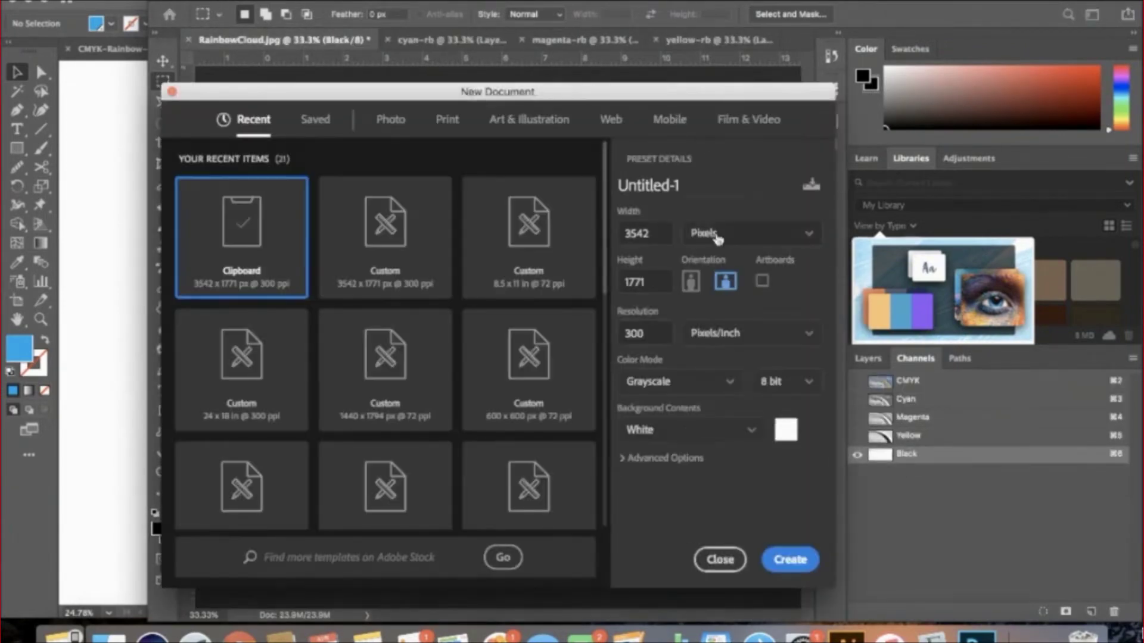
{"action": "key", "text": "Tab"}
{"action": "type", "text": "black-rb"}
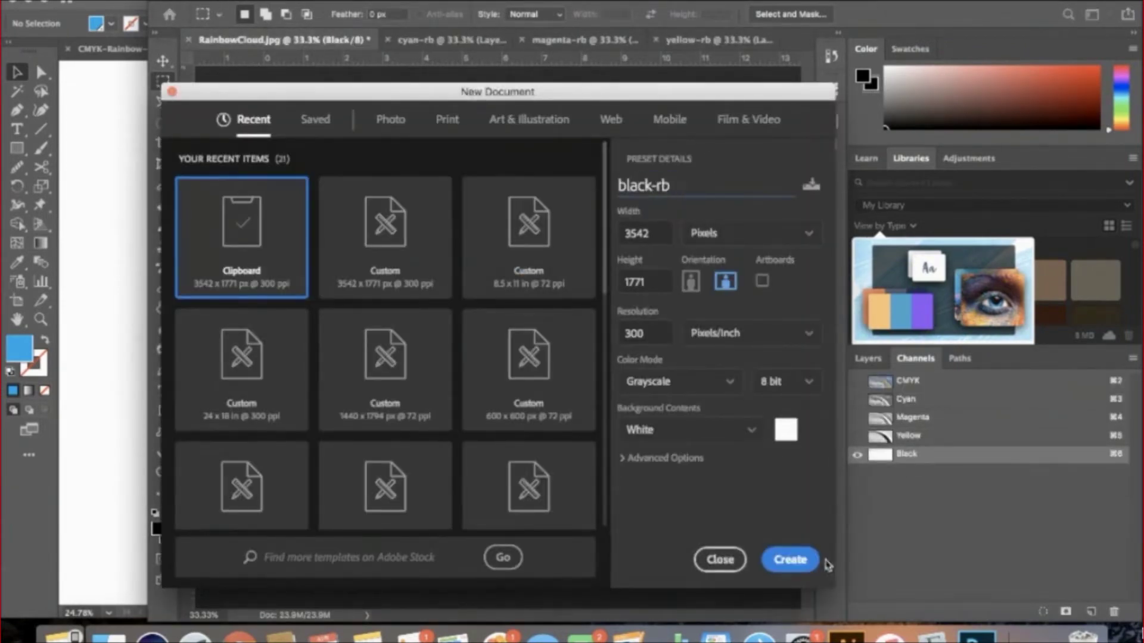
{"action": "left_click", "coordinate": [797, 562]}
{"action": "key", "text": "super+v"}
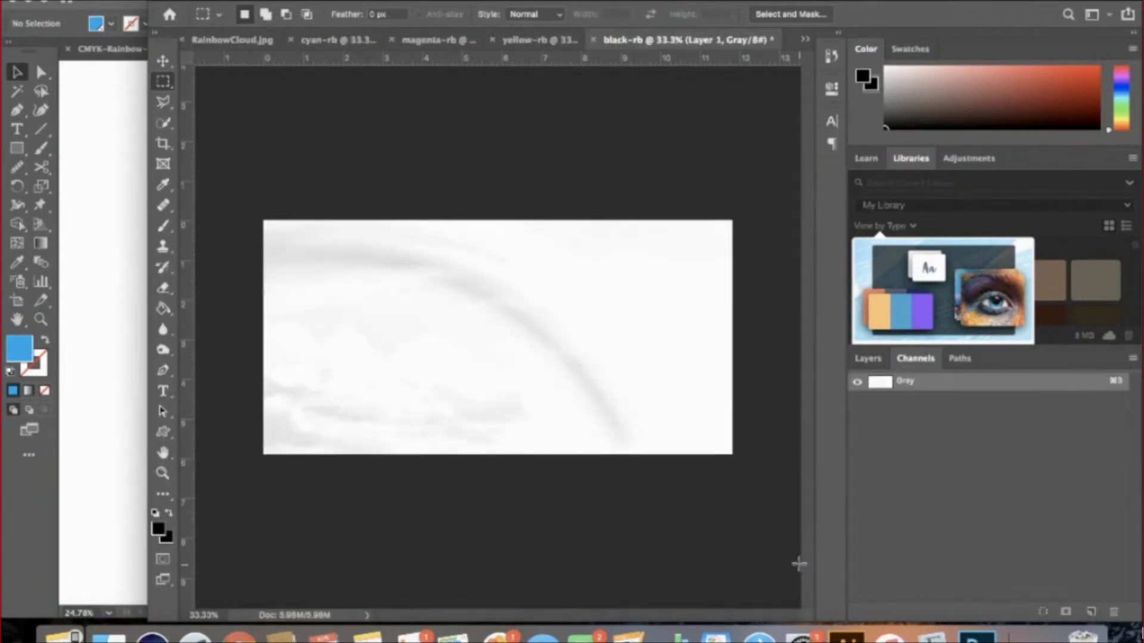
{"action": "left_click", "coordinate": [335, 42]}
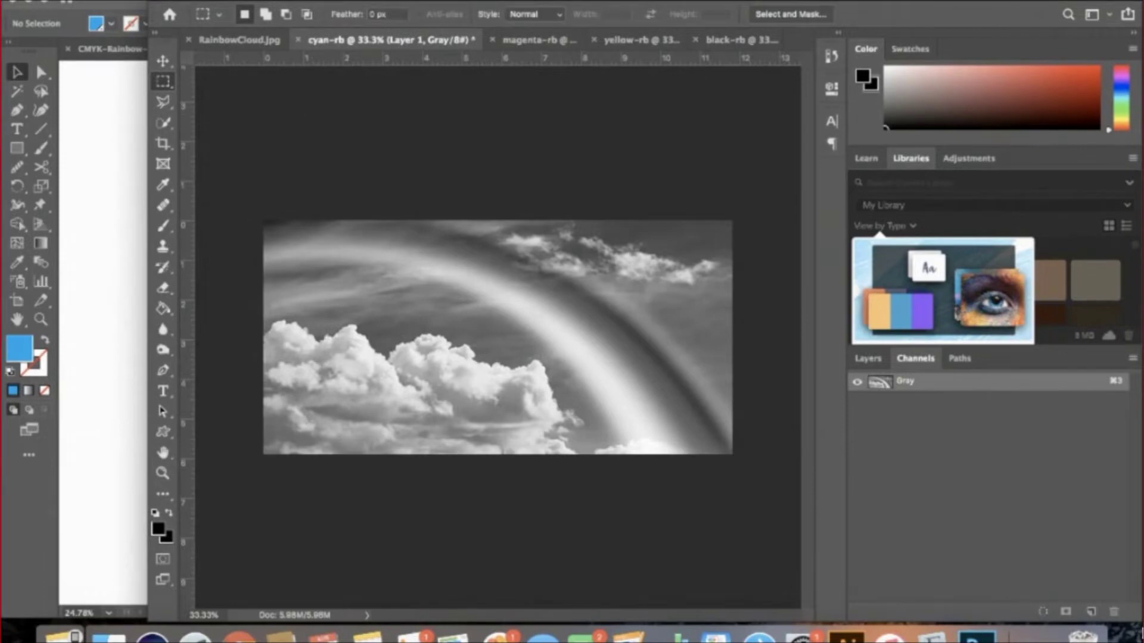
Step: Convert cyan-rb to Bitmap mode, flattening it, at 300 ppi output using Halftone Screen
{"action": "left_click", "coordinate": [209, 1]}
{"action": "mouse_move", "coordinate": [268, 1]}
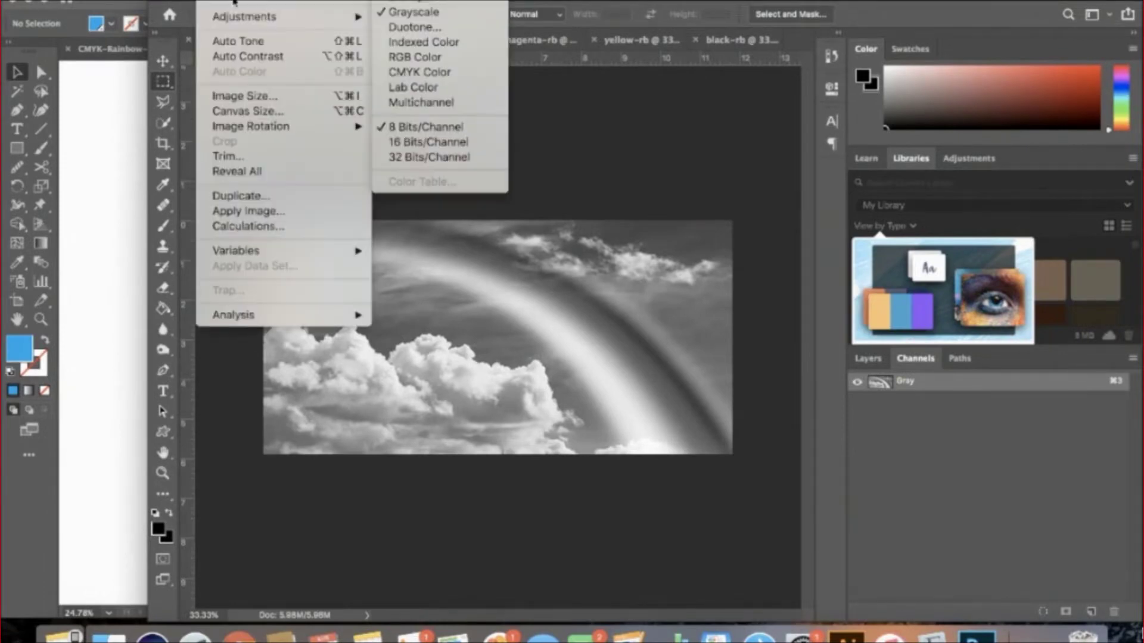
{"action": "left_click", "coordinate": [403, 2]}
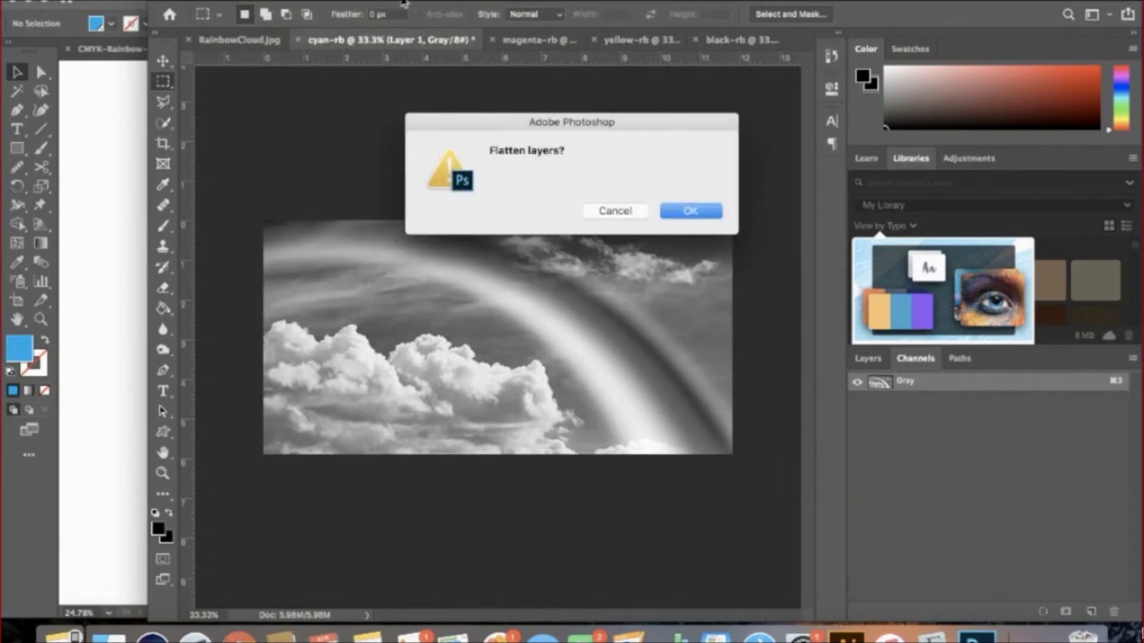
{"action": "left_click", "coordinate": [691, 210]}
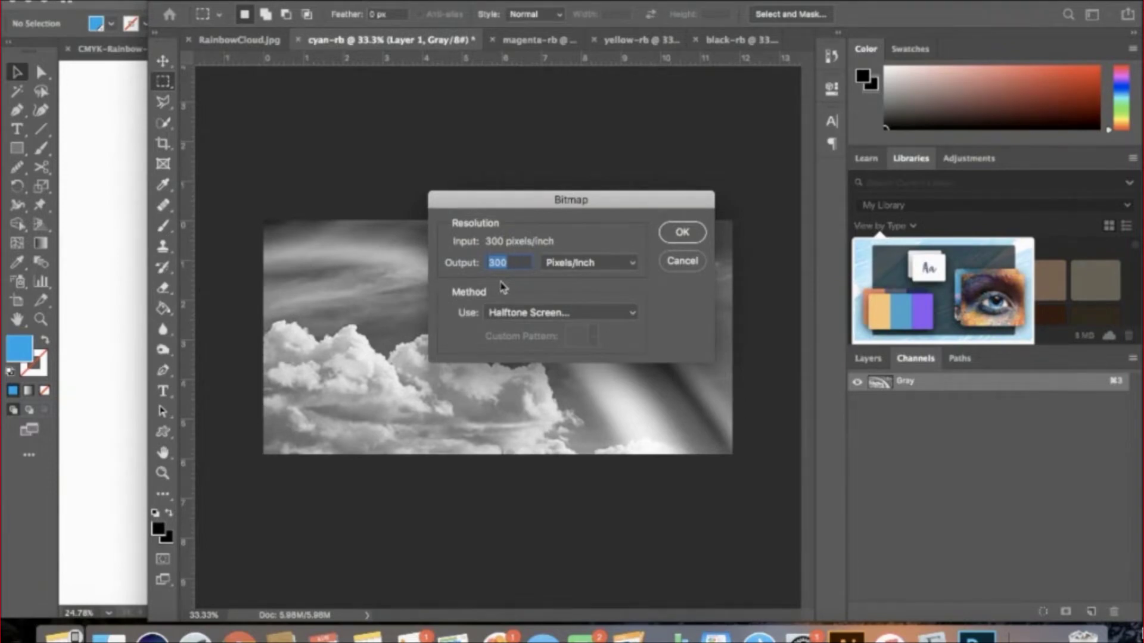
{"action": "left_click", "coordinate": [486, 314]}
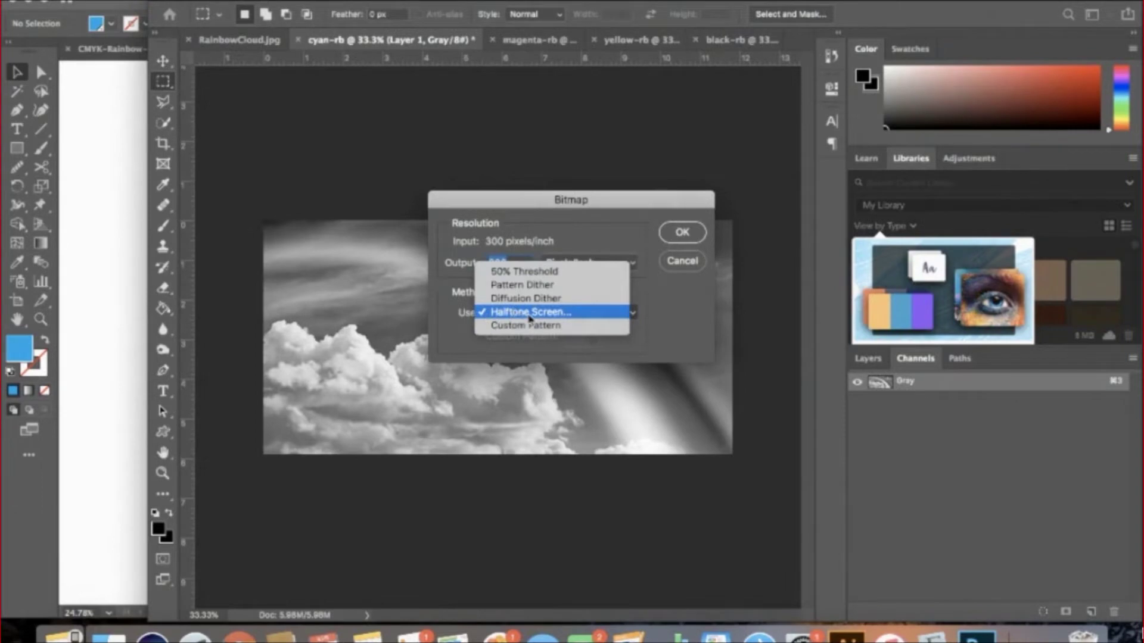
{"action": "left_click", "coordinate": [530, 316]}
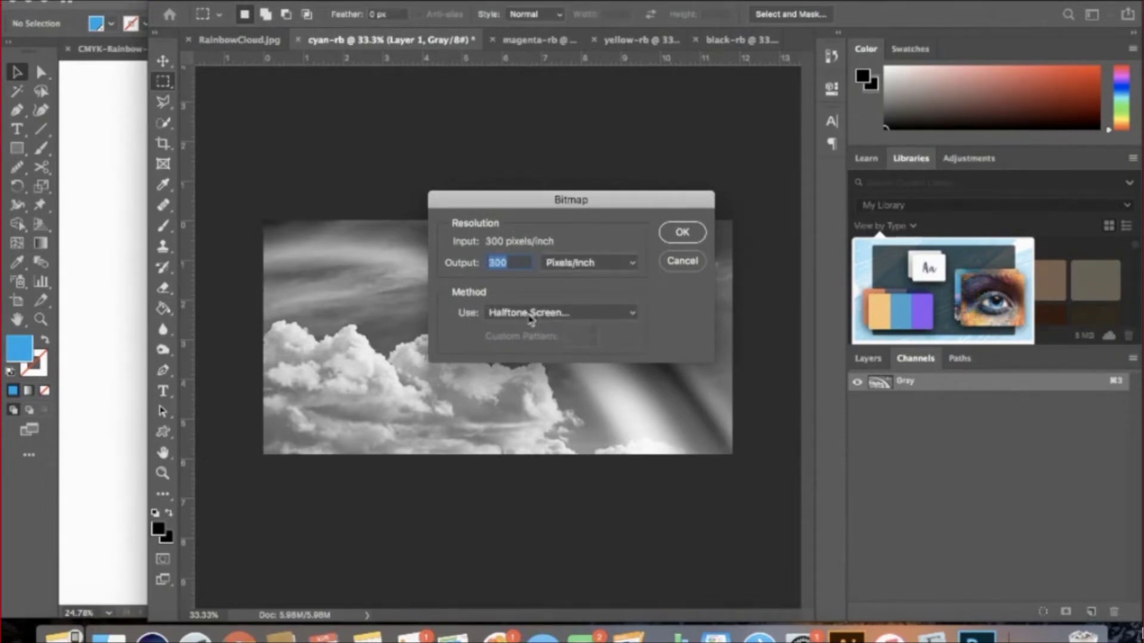
{"action": "left_click", "coordinate": [671, 235]}
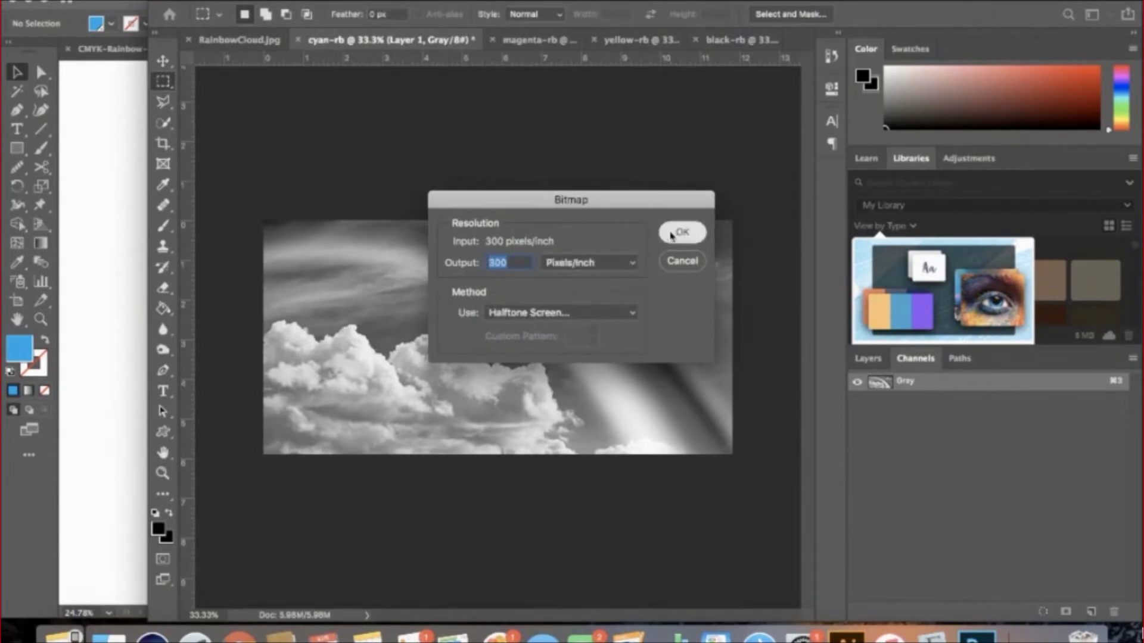
Step: Apply a halftone screen of 60 lines/inch at 15° with round dots, then fit it on screen
{"action": "left_click", "coordinate": [527, 253]}
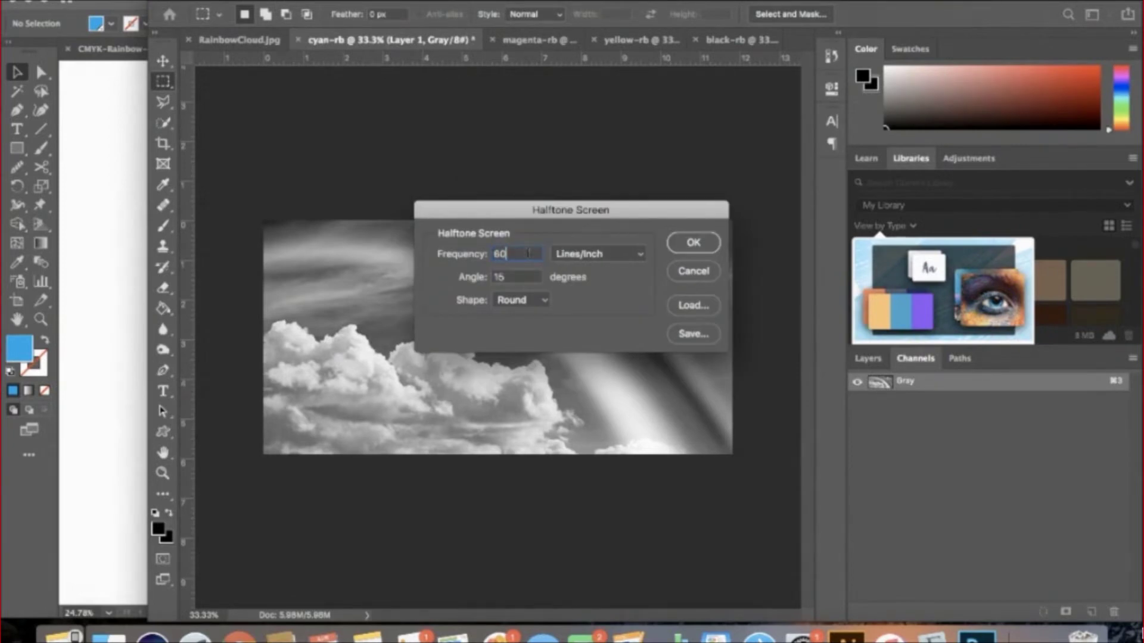
{"action": "key", "text": "super+a"}
{"action": "key", "text": "Tab"}
{"action": "left_click", "coordinate": [528, 301]}
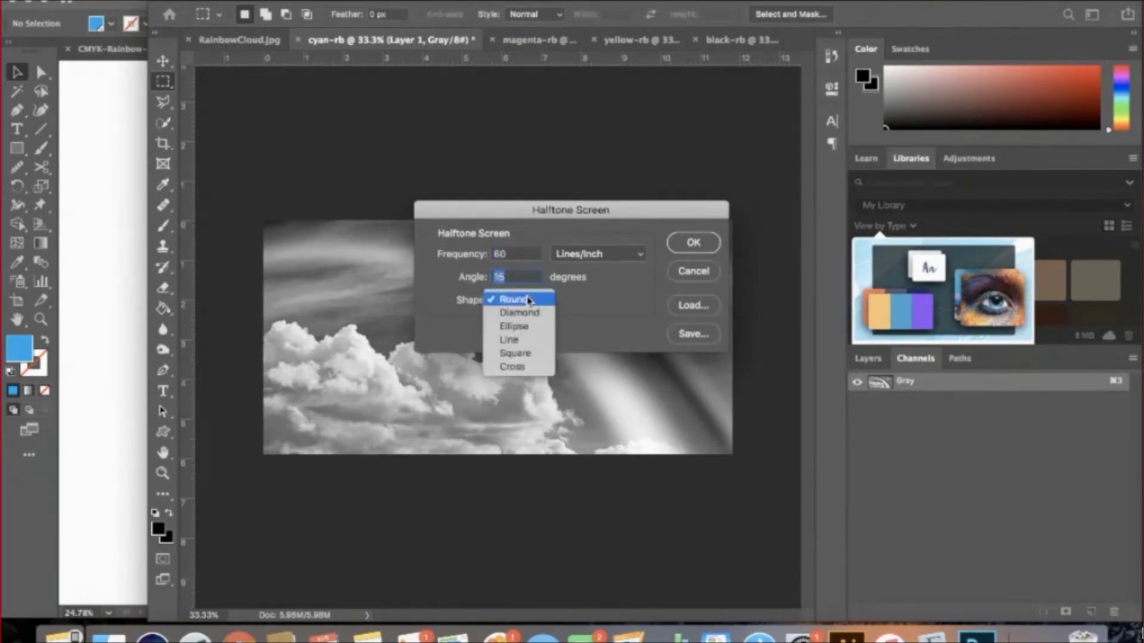
{"action": "left_click", "coordinate": [518, 300]}
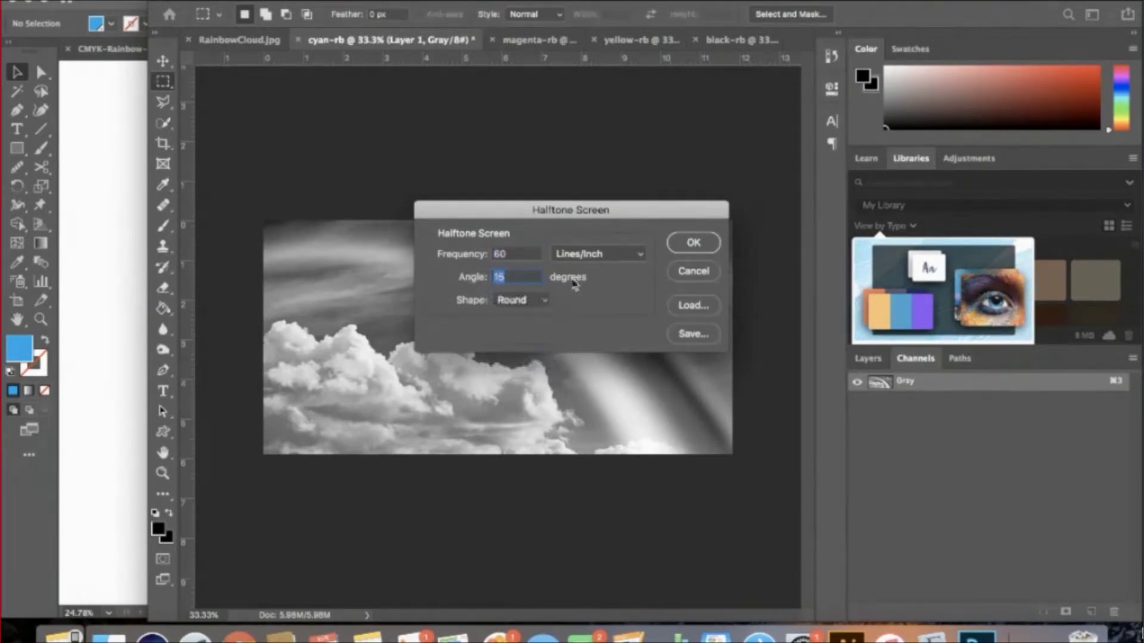
{"action": "left_click", "coordinate": [693, 242]}
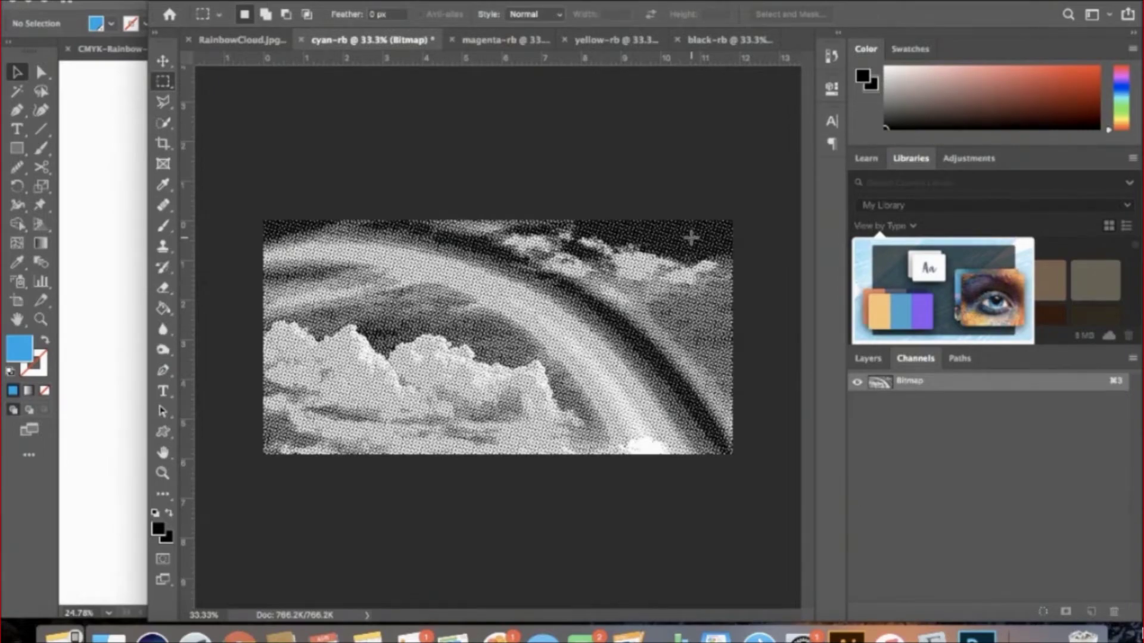
{"action": "scroll", "coordinate": [692, 238], "scroll_direction": "up", "scroll_amount": 5}
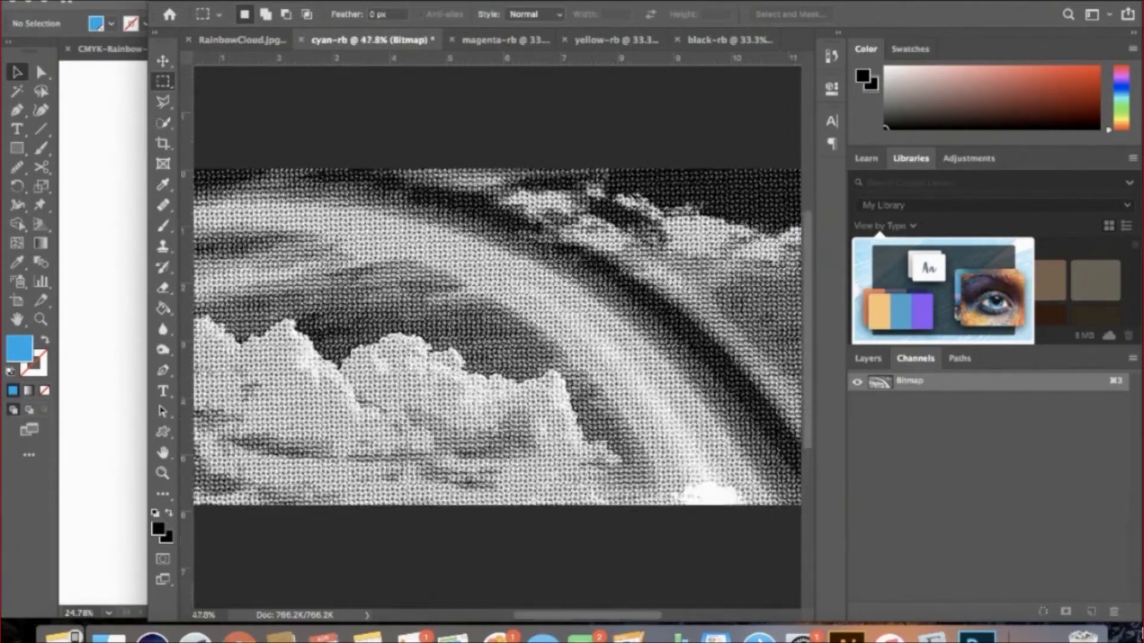
{"action": "scroll", "coordinate": [640, 280], "scroll_direction": "up", "scroll_amount": 10}
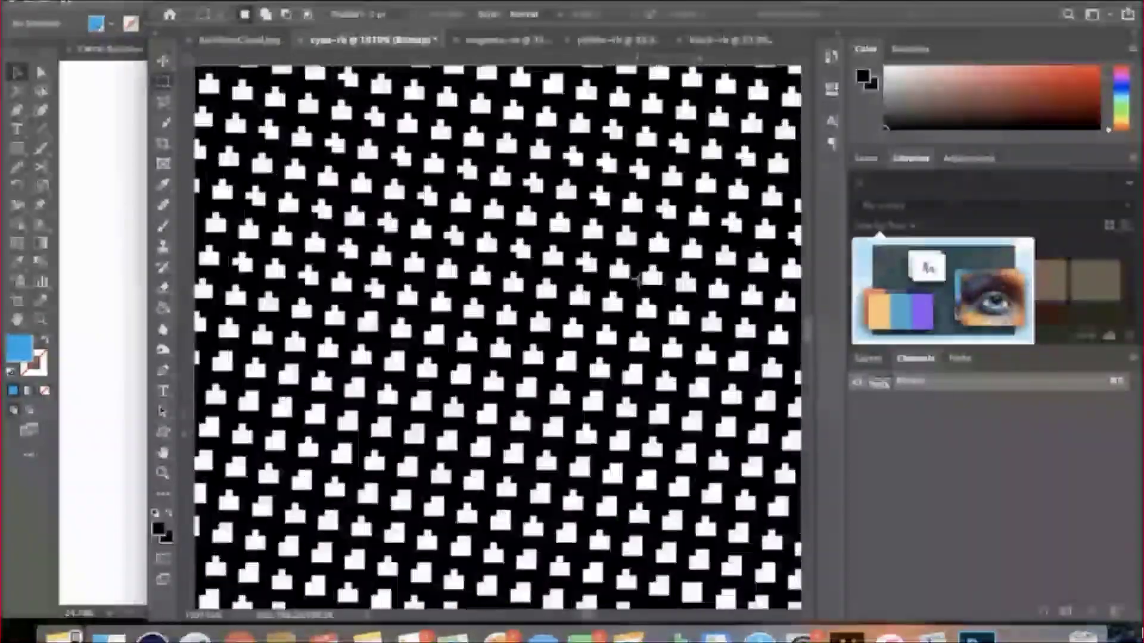
{"action": "key", "text": "super+0"}
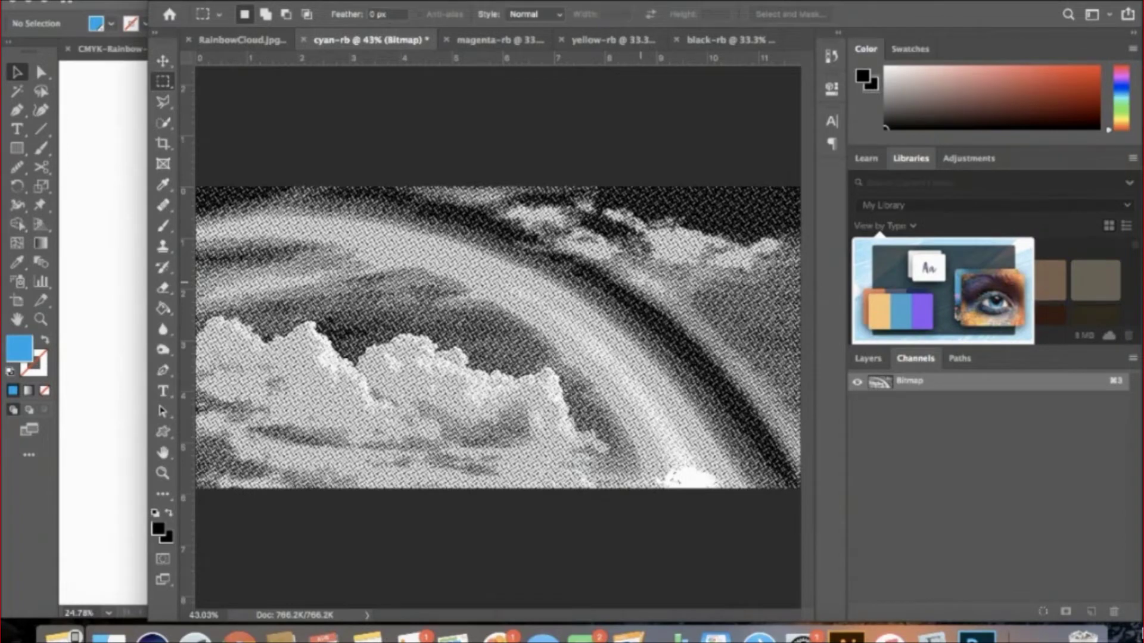
{"action": "left_click", "coordinate": [476, 40]}
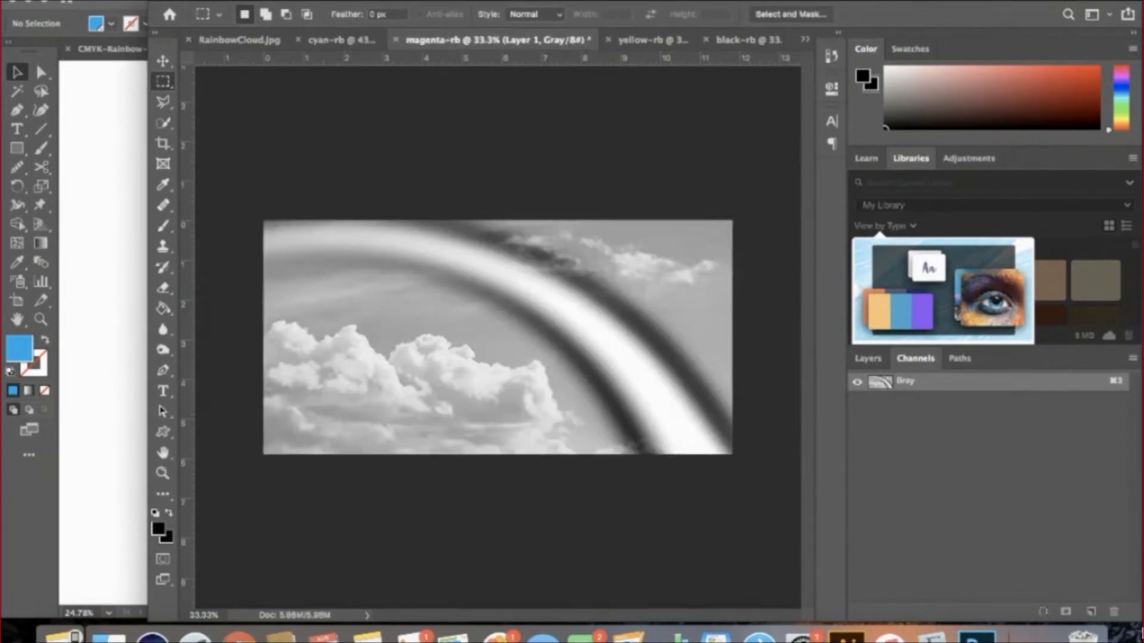
Step: Convert magenta-rb to a flattened Bitmap halftone at 60 lines/inch and 75° angle
{"action": "left_click", "coordinate": [208, 1]}
{"action": "left_click", "coordinate": [417, 3]}
{"action": "left_click", "coordinate": [709, 214]}
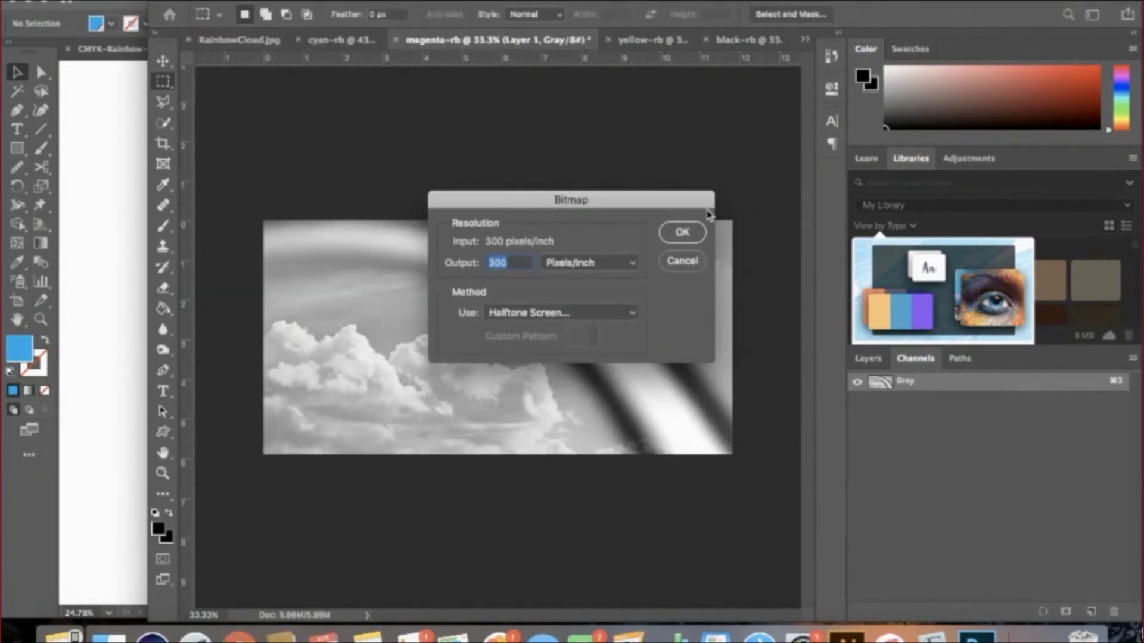
{"action": "left_click", "coordinate": [693, 234]}
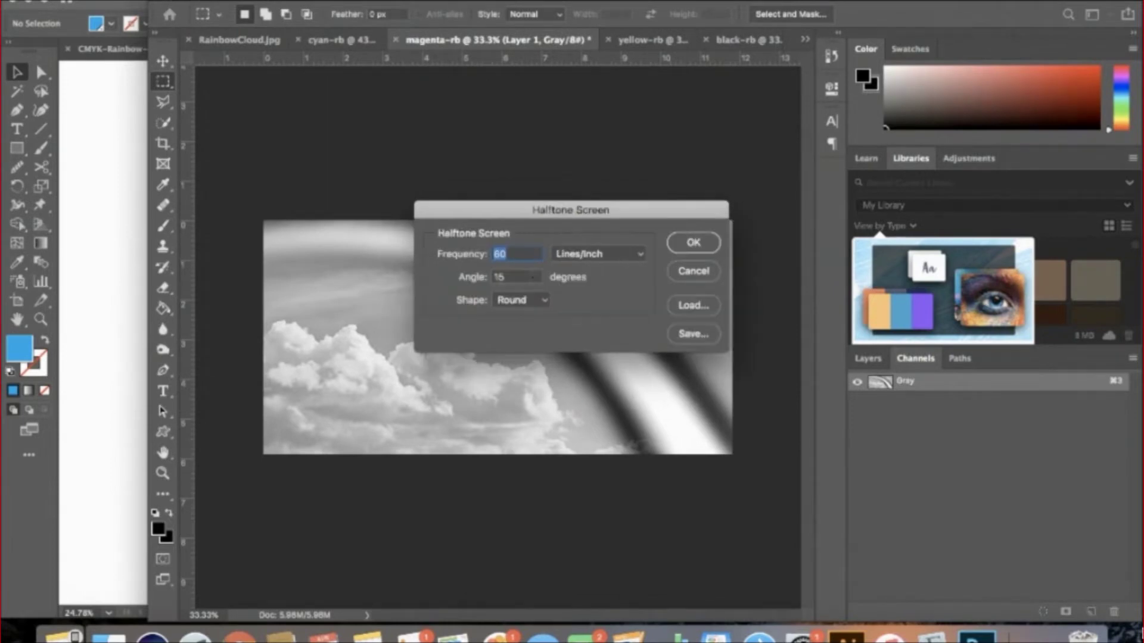
{"action": "key", "text": "Tab"}
{"action": "type", "text": "75"}
{"action": "left_click", "coordinate": [693, 242]}
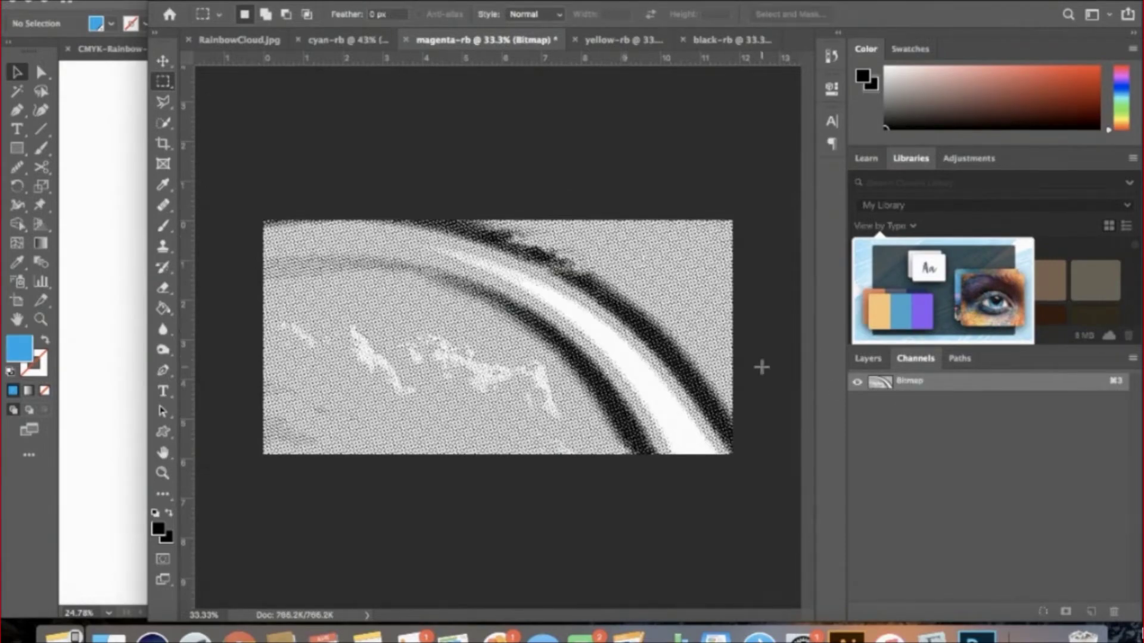
{"action": "scroll", "coordinate": [761, 367], "scroll_direction": "up", "scroll_amount": 10}
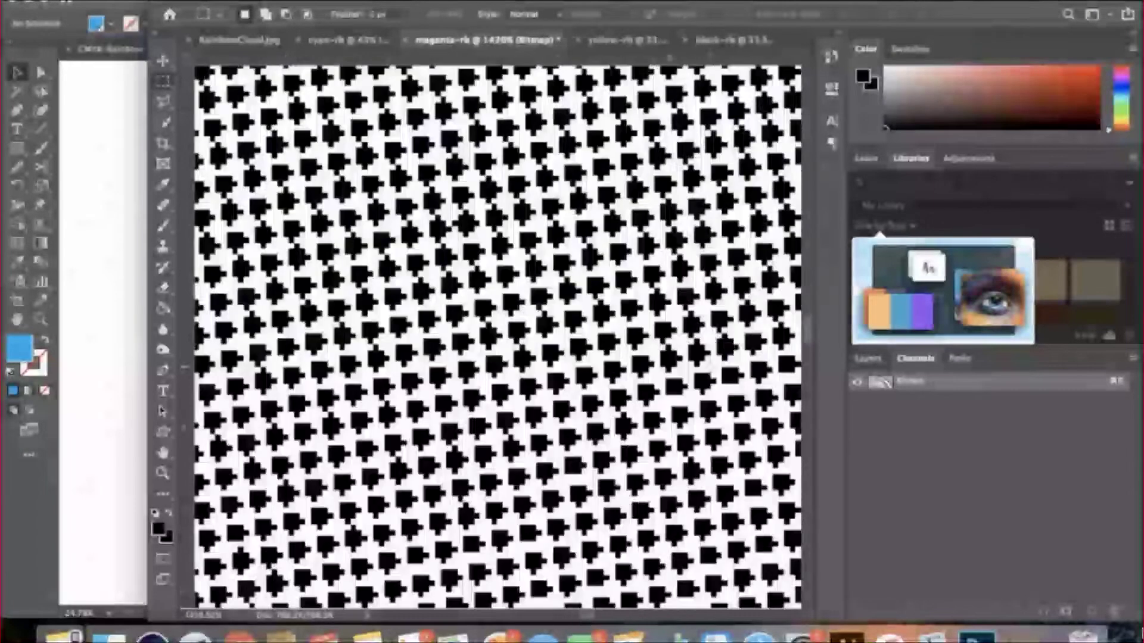
{"action": "key", "text": "super+0"}
Step: Convert yellow-rb to a flattened Bitmap halftone at 60 lines/inch and 75°
{"action": "left_click", "coordinate": [610, 42]}
{"action": "left_click", "coordinate": [214, 0]}
{"action": "mouse_move", "coordinate": [286, 0]}
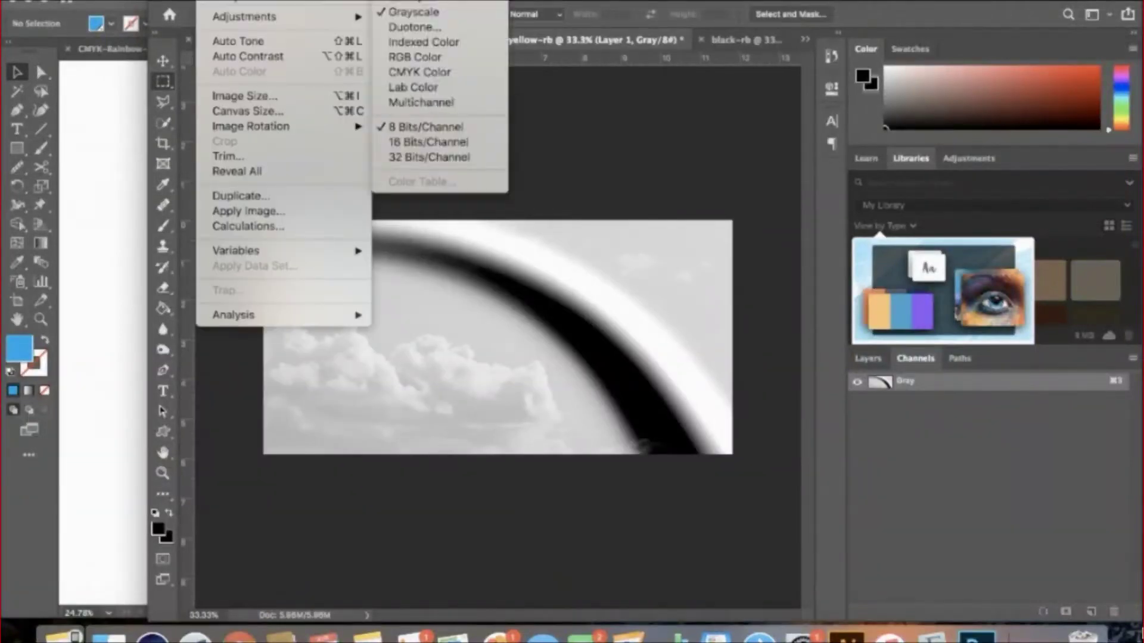
{"action": "left_click", "coordinate": [391, 2]}
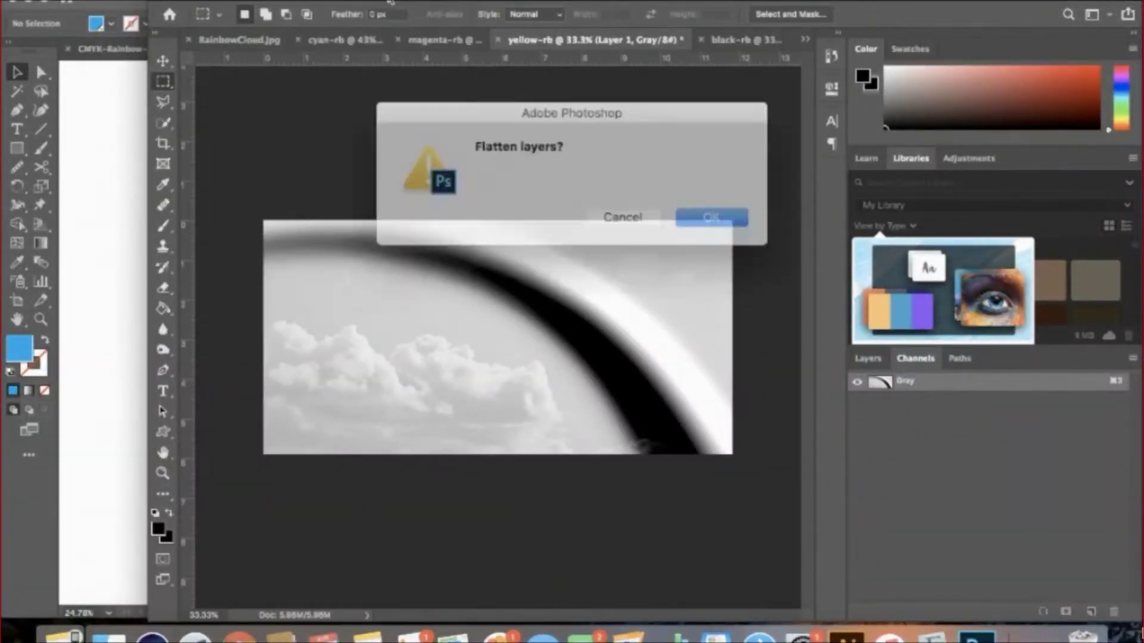
{"action": "left_click", "coordinate": [693, 217]}
{"action": "left_click", "coordinate": [674, 239]}
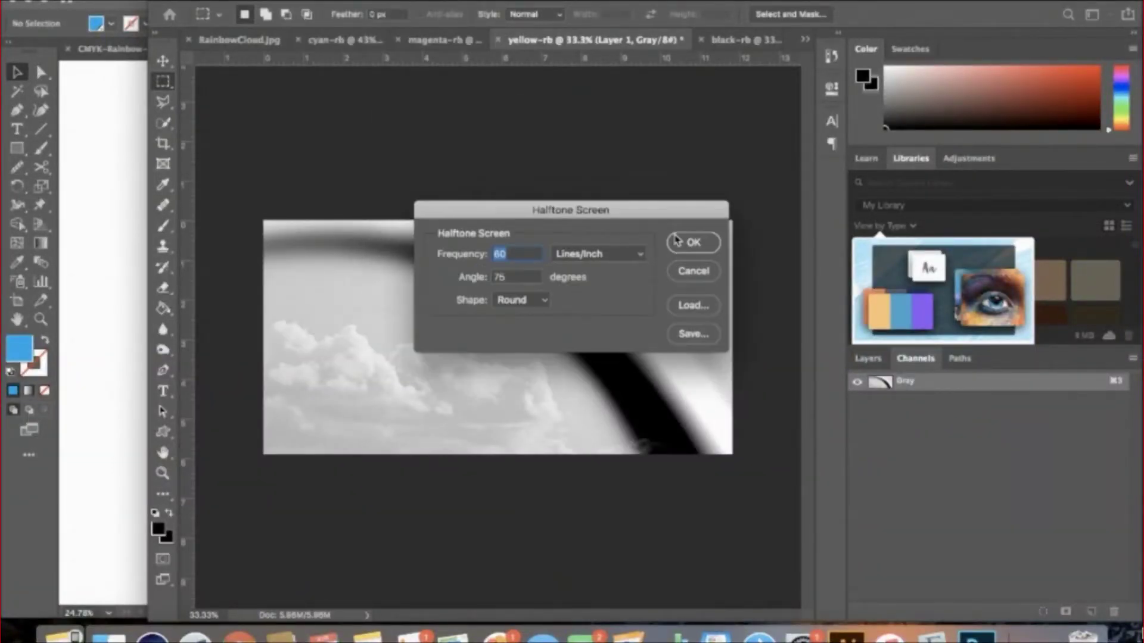
{"action": "key", "text": "Tab"}
{"action": "left_click", "coordinate": [691, 241]}
{"action": "scroll", "coordinate": [679, 240], "scroll_direction": "up", "scroll_amount": 6}
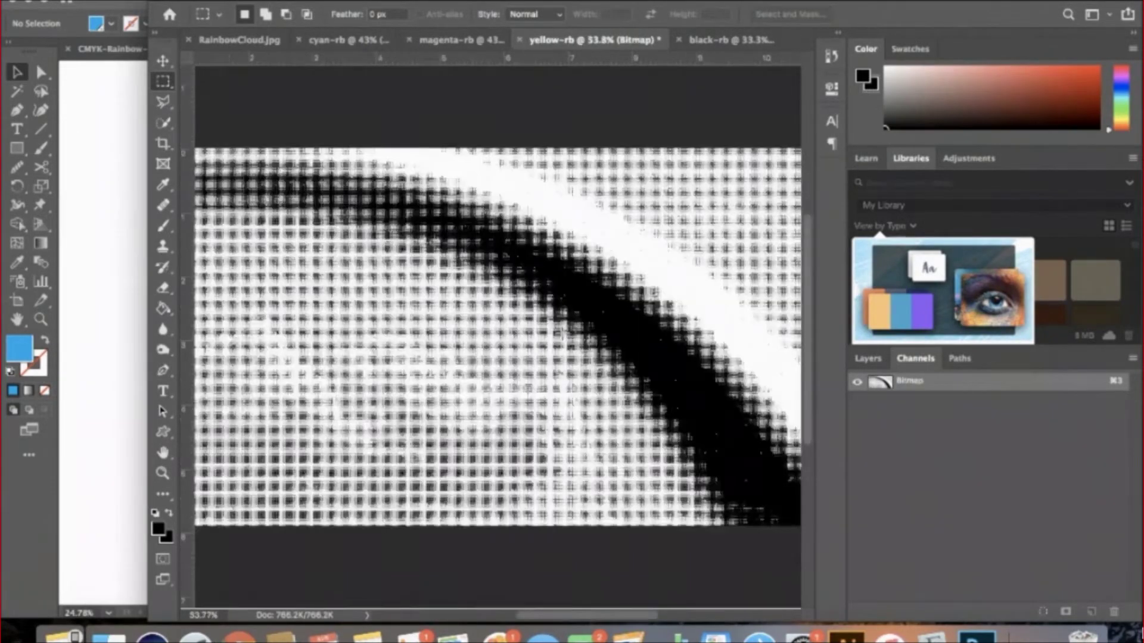
{"action": "scroll", "coordinate": [667, 240], "scroll_direction": "up", "scroll_amount": 8}
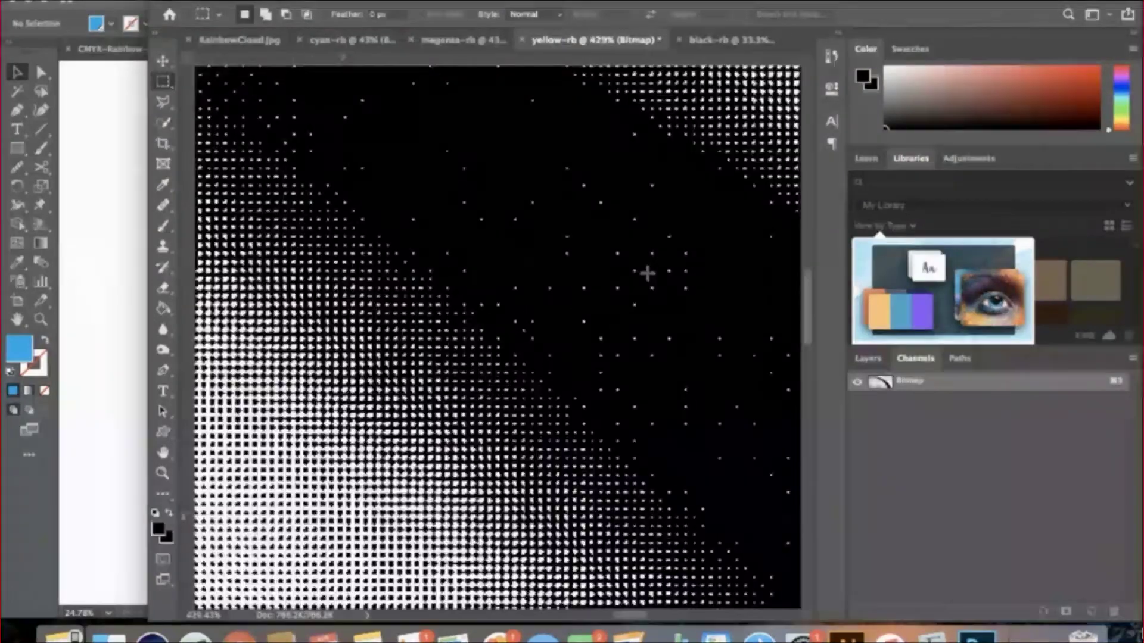
{"action": "key", "text": "super+0"}
Step: Convert black-rb to a flattened Bitmap halftone at 60 lines/inch, 45°, round dots
{"action": "left_click", "coordinate": [728, 39]}
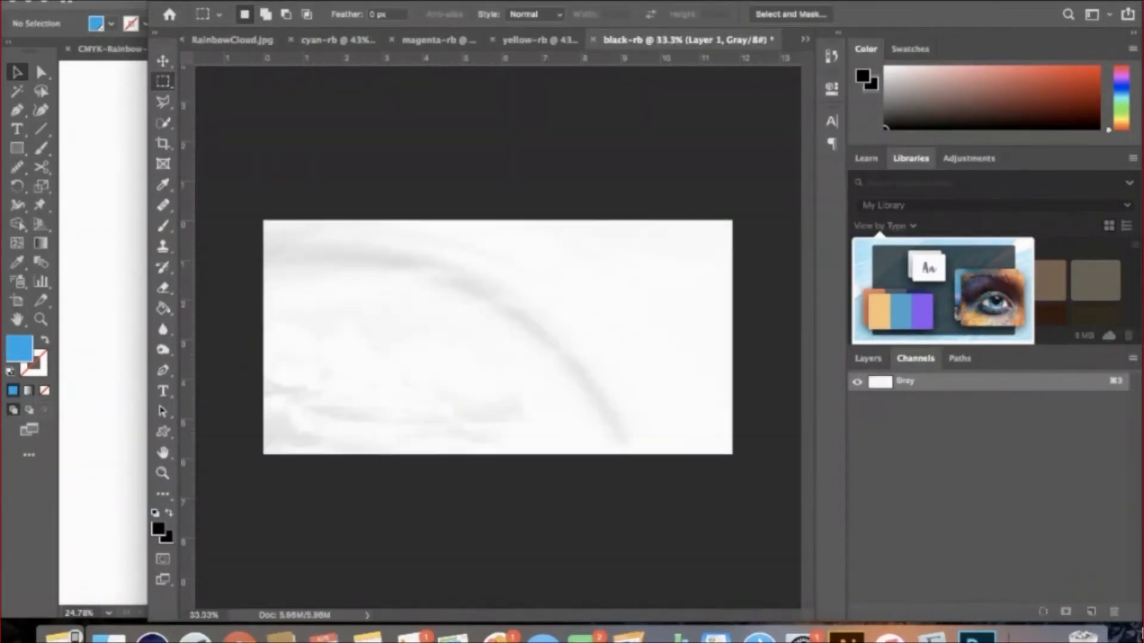
{"action": "left_click", "coordinate": [215, 1]}
{"action": "mouse_move", "coordinate": [251, 2]}
{"action": "left_click", "coordinate": [406, 2]}
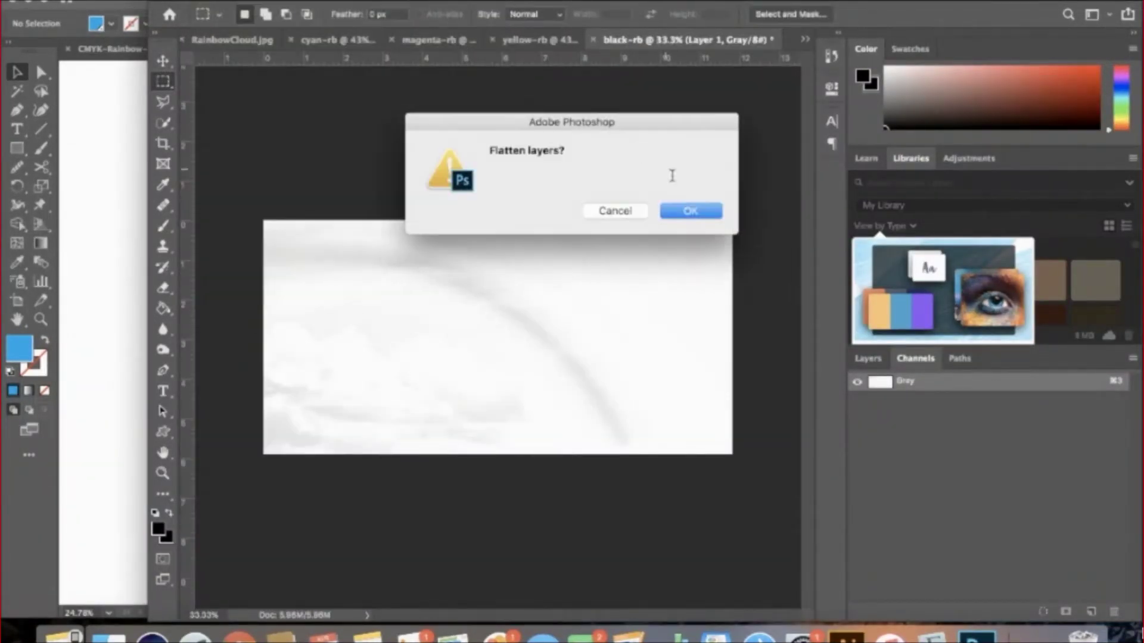
{"action": "left_click", "coordinate": [685, 211]}
{"action": "left_click", "coordinate": [685, 232]}
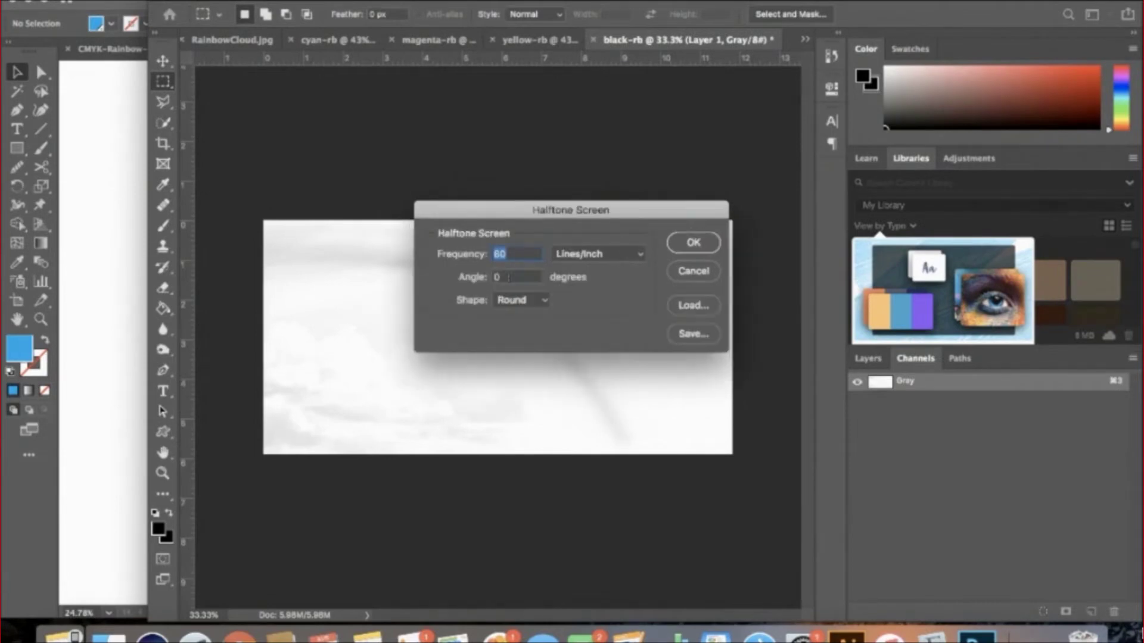
{"action": "key", "text": "Tab"}
{"action": "type", "text": "45"}
{"action": "left_click", "coordinate": [694, 245]}
{"action": "scroll", "coordinate": [499, 312], "scroll_direction": "up", "scroll_amount": 15}
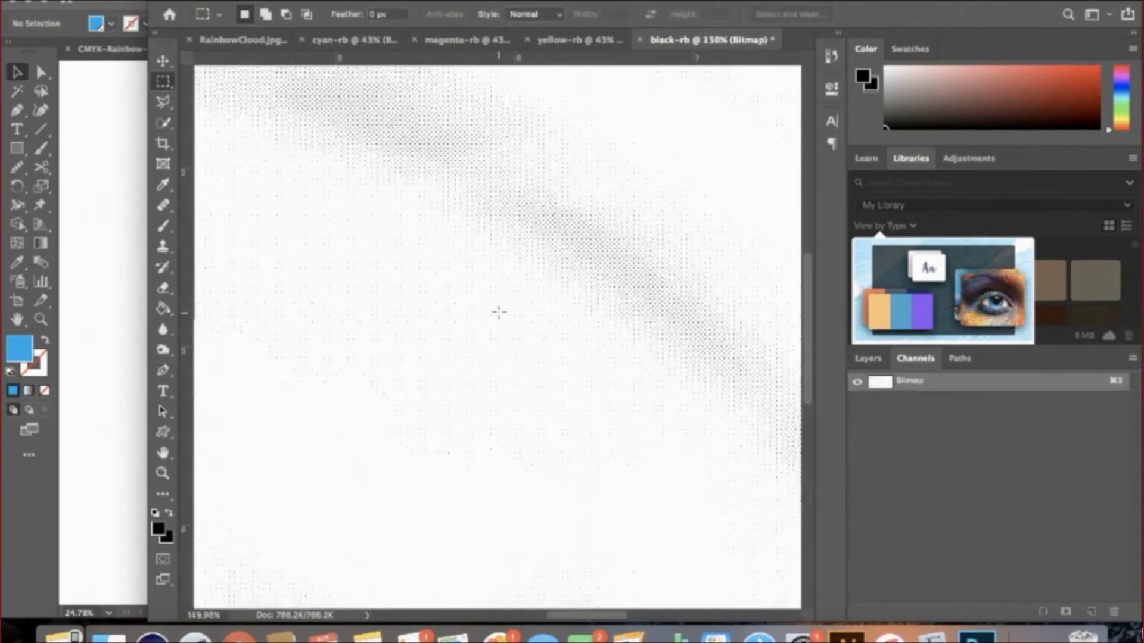
{"action": "scroll", "coordinate": [649, 142], "scroll_direction": "up", "scroll_amount": 3}
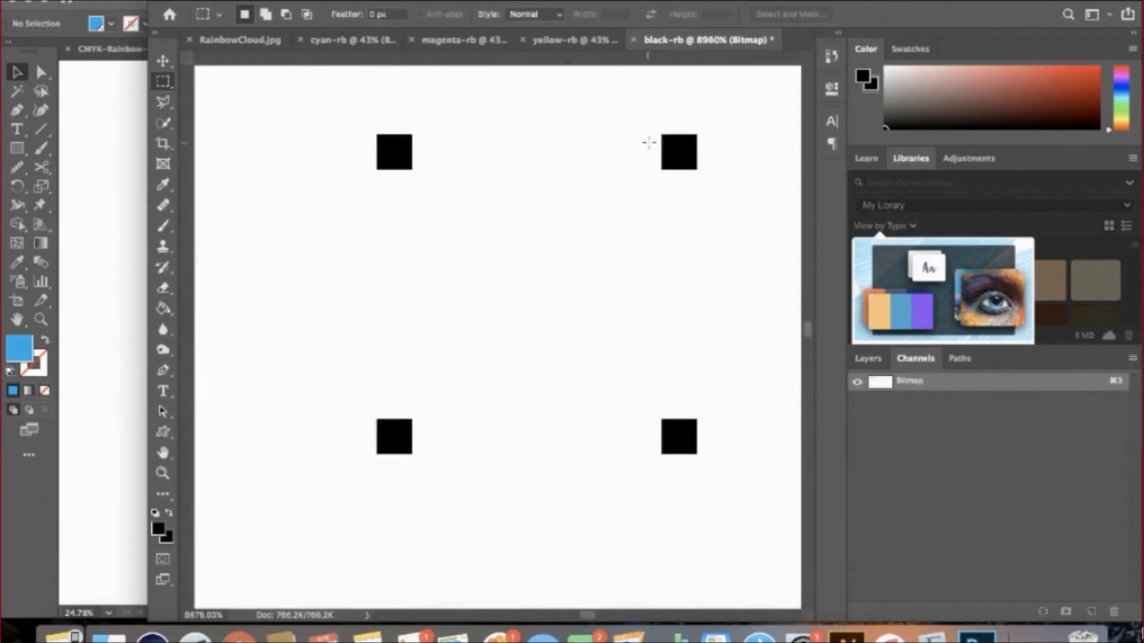
{"action": "key", "text": "super+0"}
{"action": "left_click", "coordinate": [359, 40]}
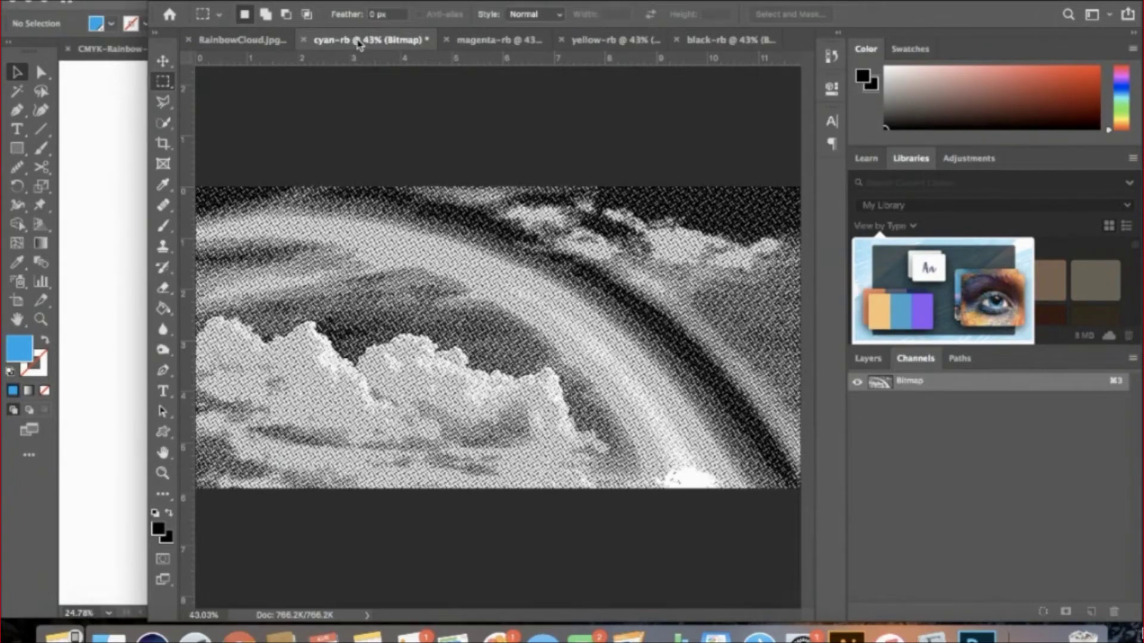
Step: Convert cyan-rb from Bitmap to Grayscale at size ratio 1 and show its Layers panel
{"action": "left_click", "coordinate": [234, 4]}
{"action": "left_click", "coordinate": [235, 4]}
{"action": "left_click", "coordinate": [235, 4]}
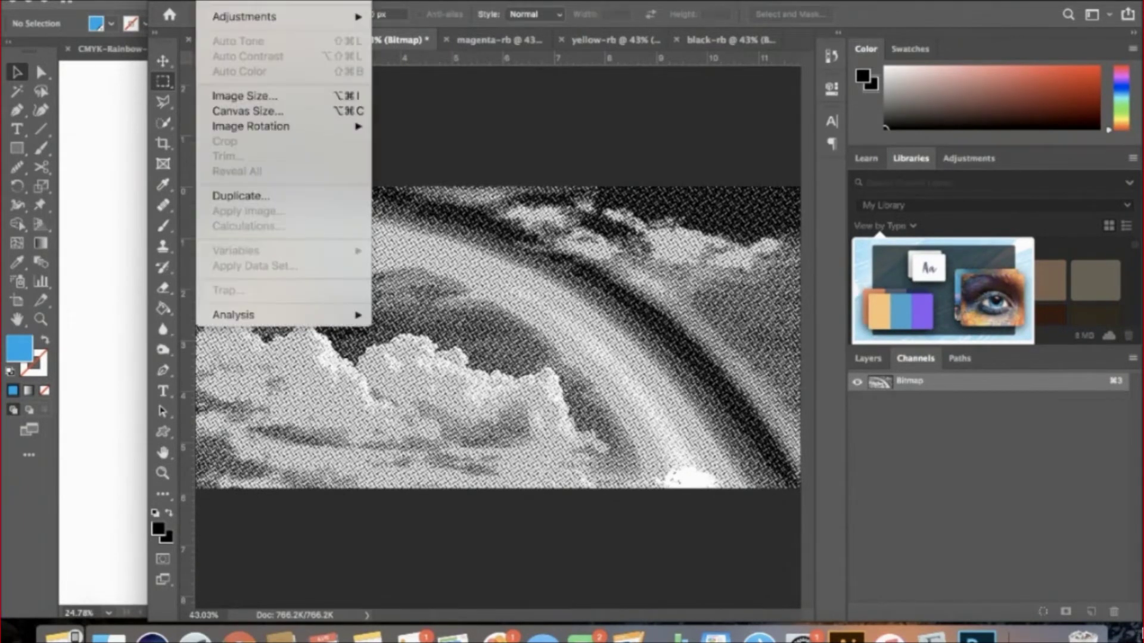
{"action": "mouse_move", "coordinate": [268, 2]}
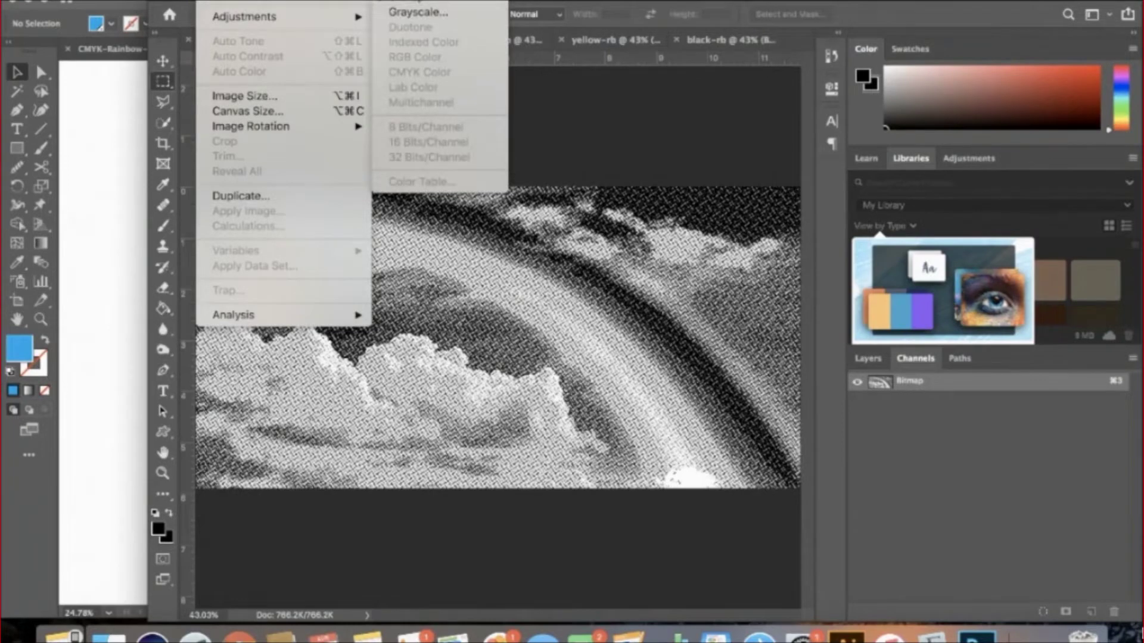
{"action": "left_click", "coordinate": [451, 11]}
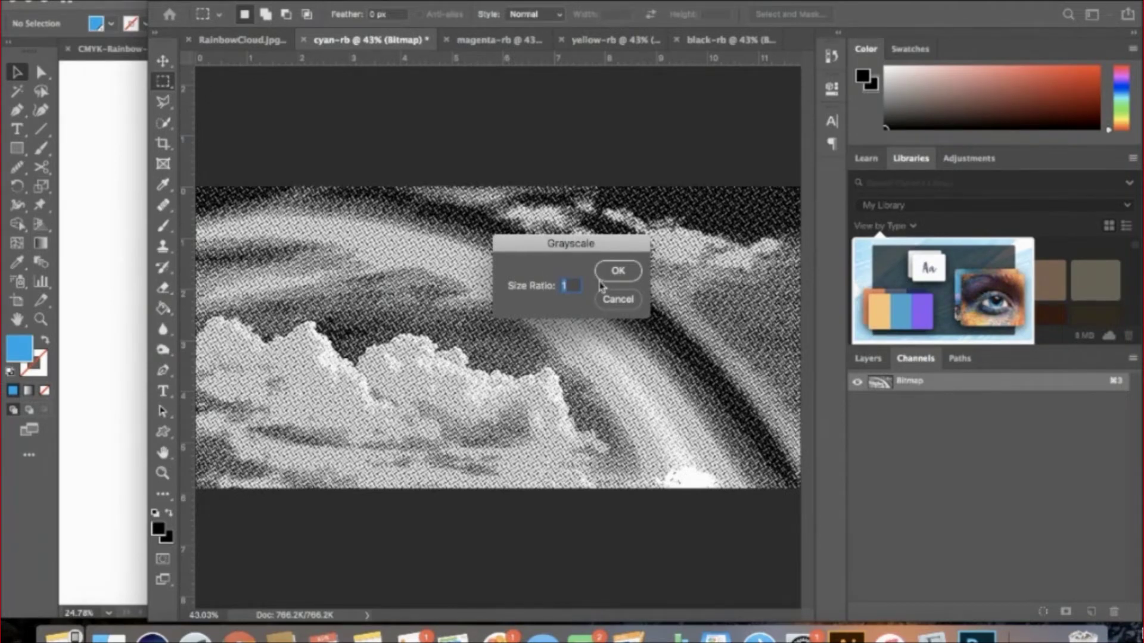
{"action": "left_click", "coordinate": [619, 270]}
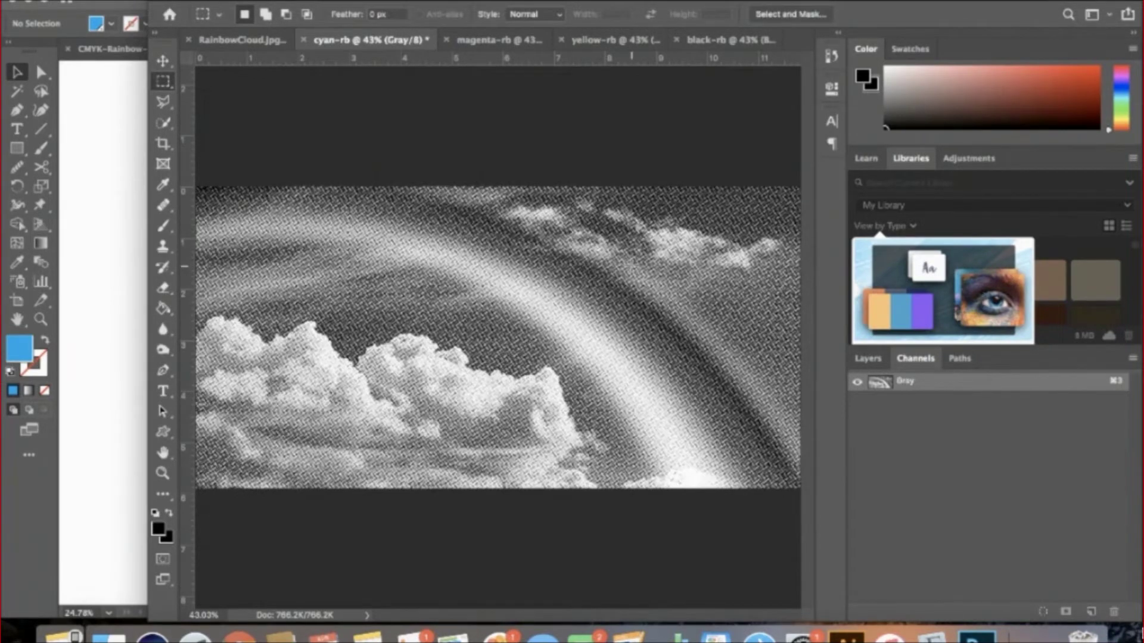
{"action": "left_click", "coordinate": [868, 359]}
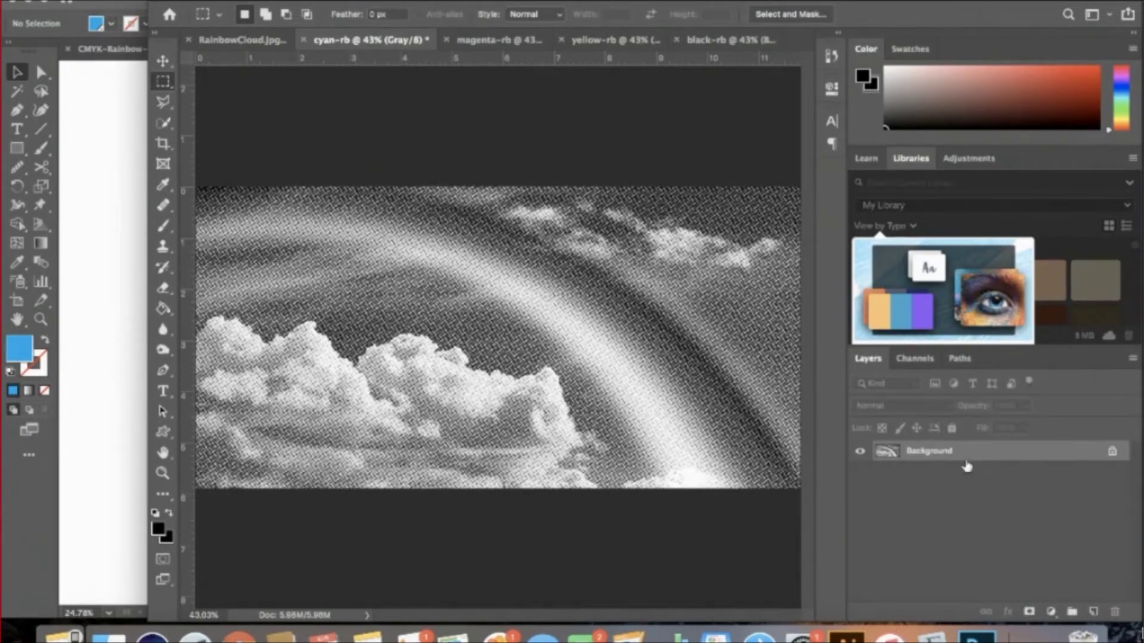
Step: Zoom in and make a Color Range selection of the cyan halftone with Fuzziness lowered to about 38
{"action": "scroll", "coordinate": [661, 316], "scroll_direction": "up", "scroll_amount": 10}
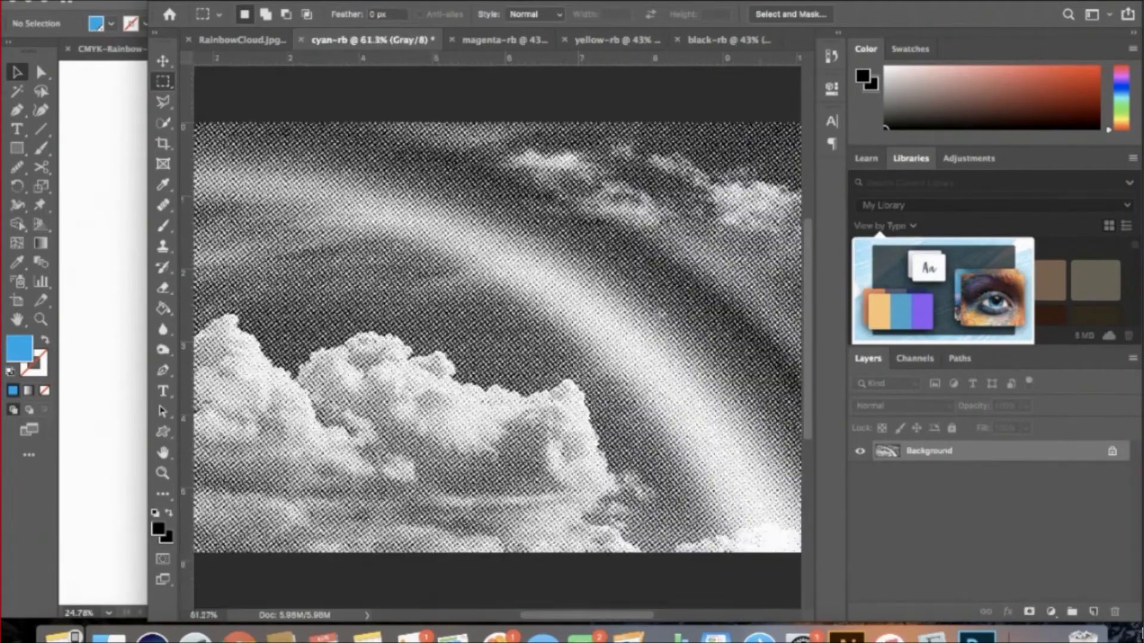
{"action": "scroll", "coordinate": [661, 316], "scroll_direction": "up", "scroll_amount": 15}
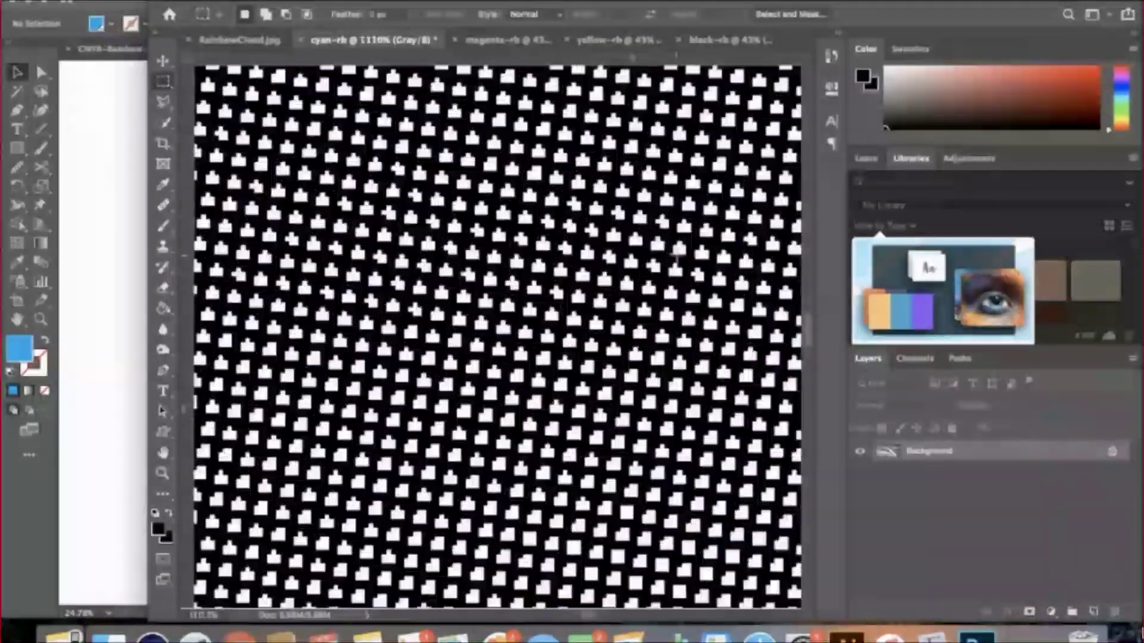
{"action": "scroll", "coordinate": [672, 263], "scroll_direction": "up", "scroll_amount": 2}
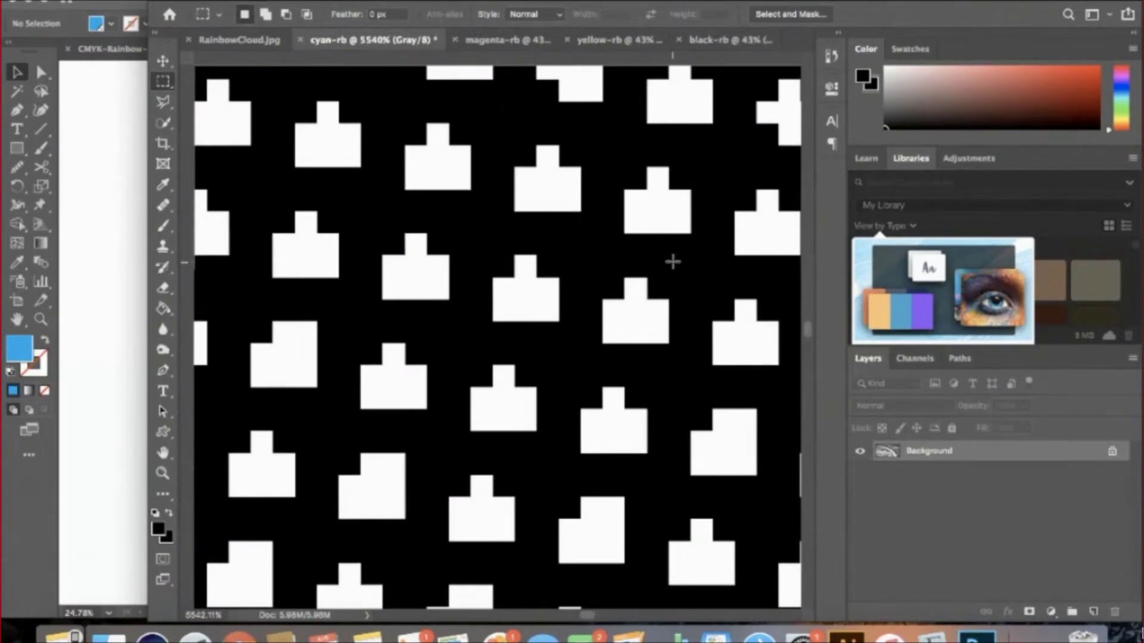
{"action": "left_click", "coordinate": [334, 0]}
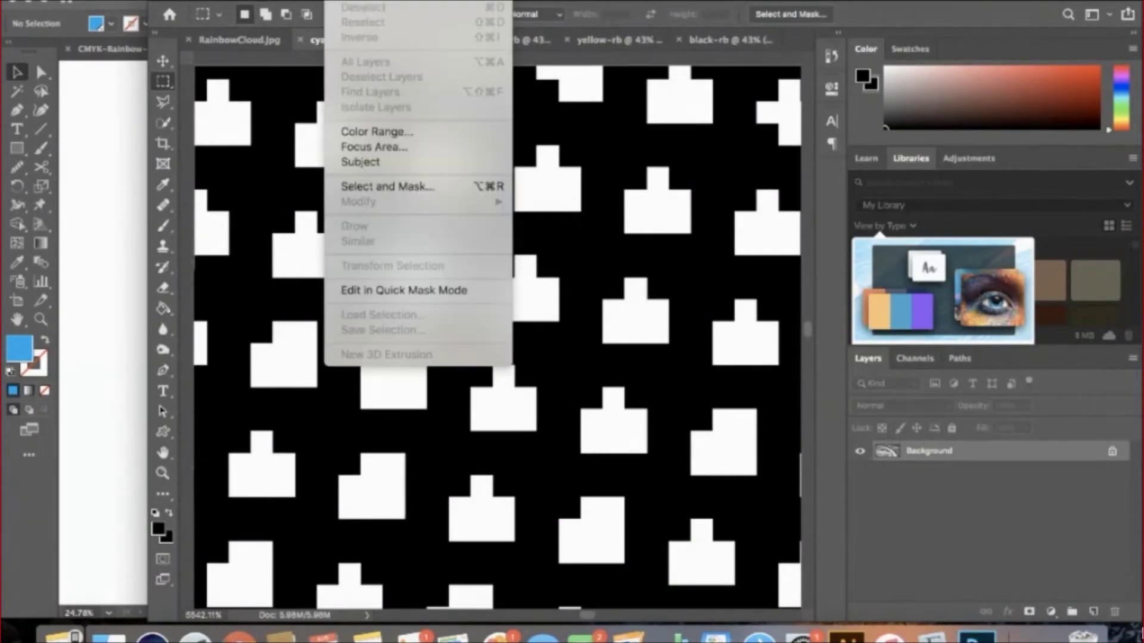
{"action": "left_click", "coordinate": [379, 127]}
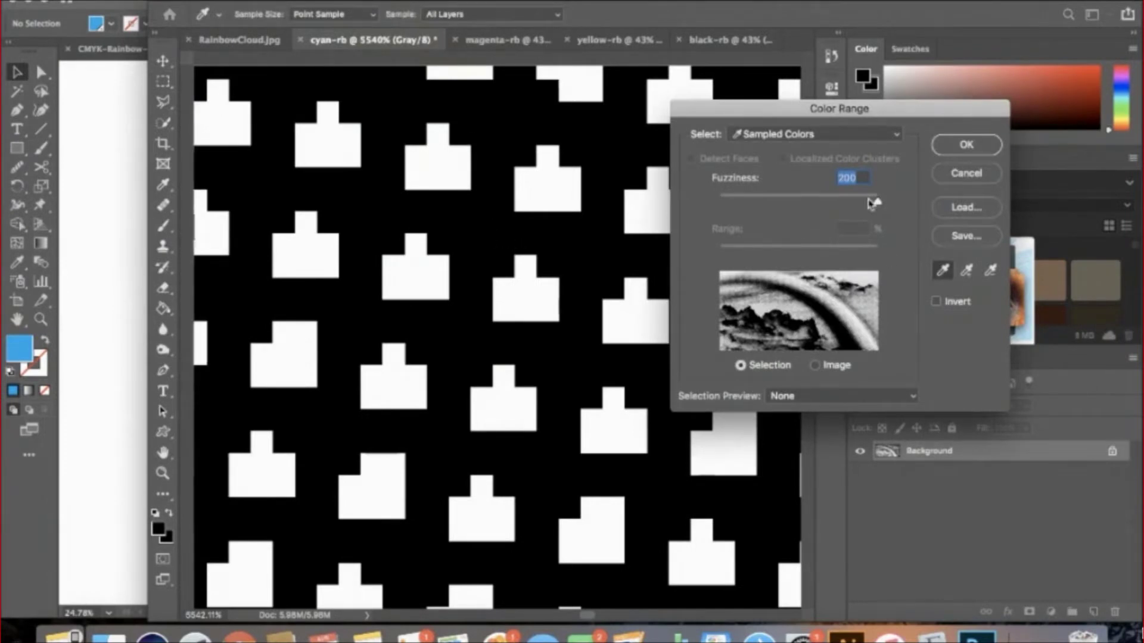
{"action": "left_click_drag", "start_coordinate": [876, 201], "coordinate": [956, 217]}
{"action": "left_click", "coordinate": [971, 146]}
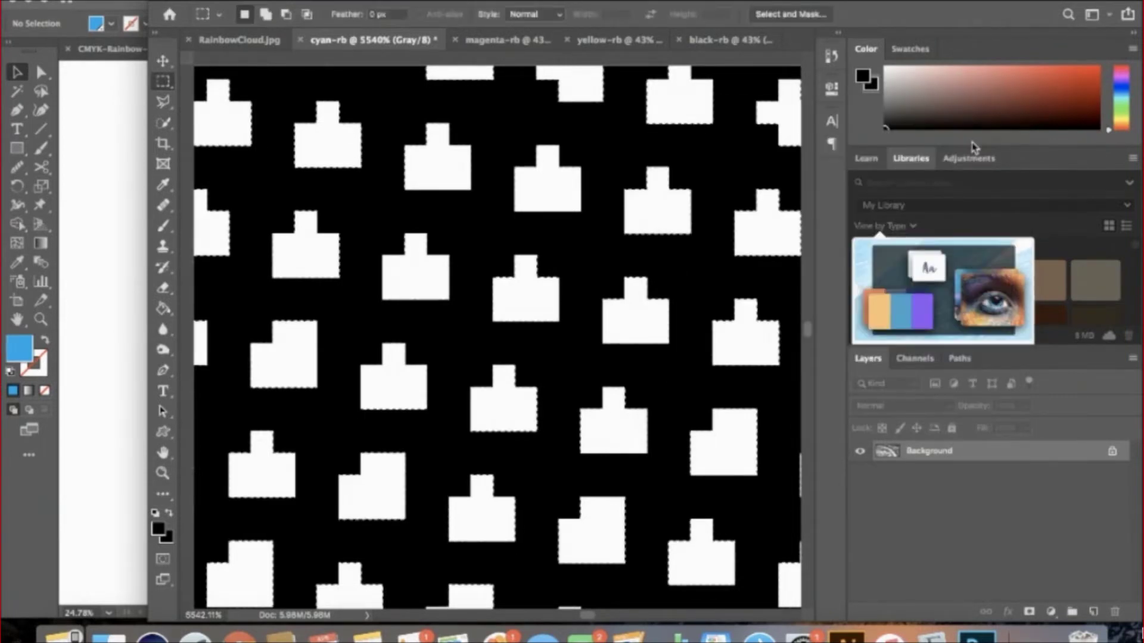
{"action": "scroll", "coordinate": [525, 293], "scroll_direction": "up", "scroll_amount": 2}
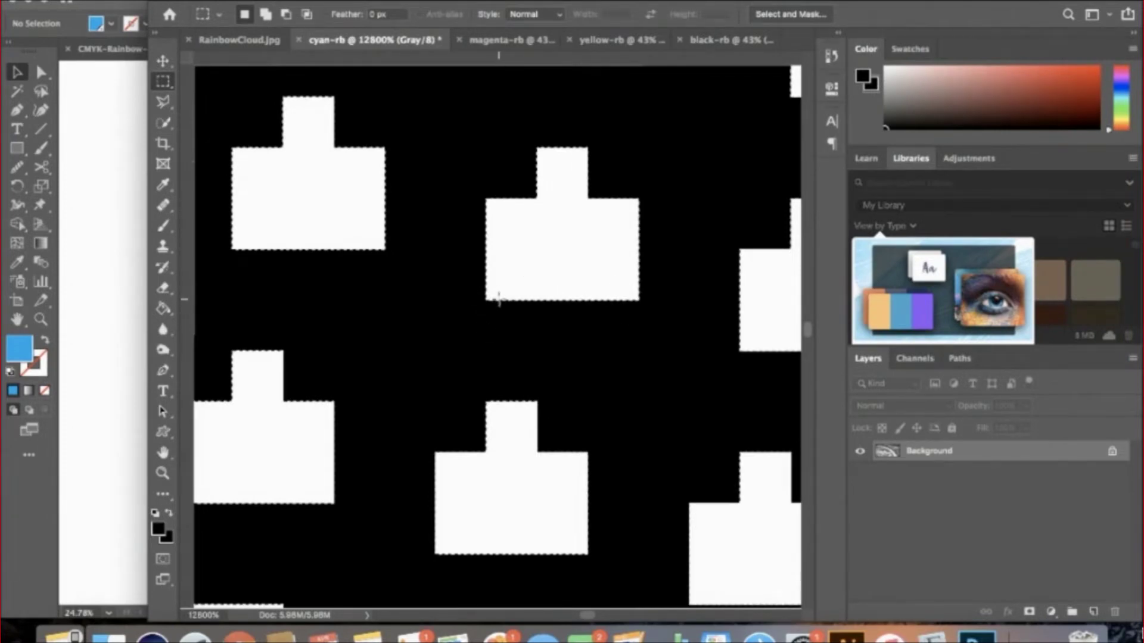
Step: Copy the selected ink to Layer 1, delete the Background layer, and fit the image on screen
{"action": "key", "text": "ctrl+j"}
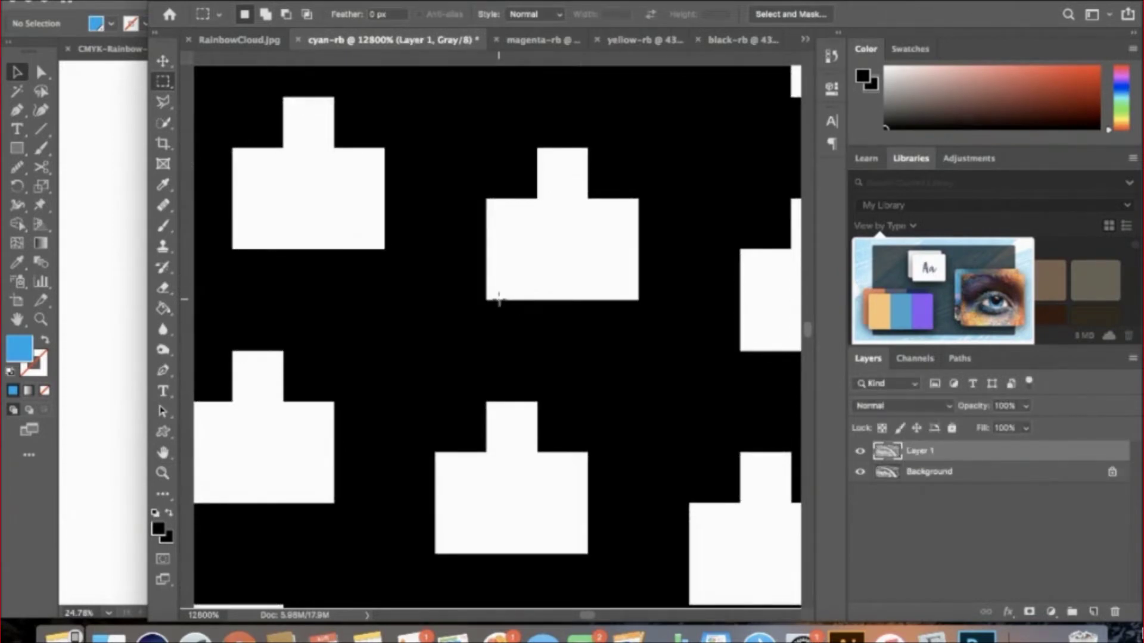
{"action": "left_click", "coordinate": [929, 471]}
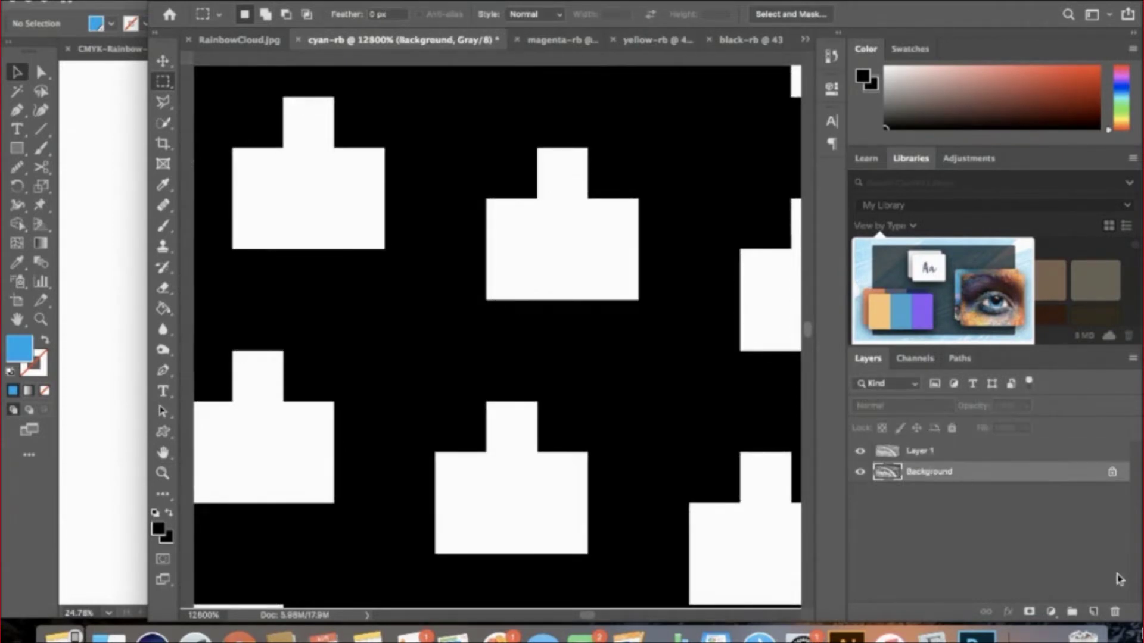
{"action": "left_click", "coordinate": [1115, 612]}
{"action": "left_click", "coordinate": [691, 211]}
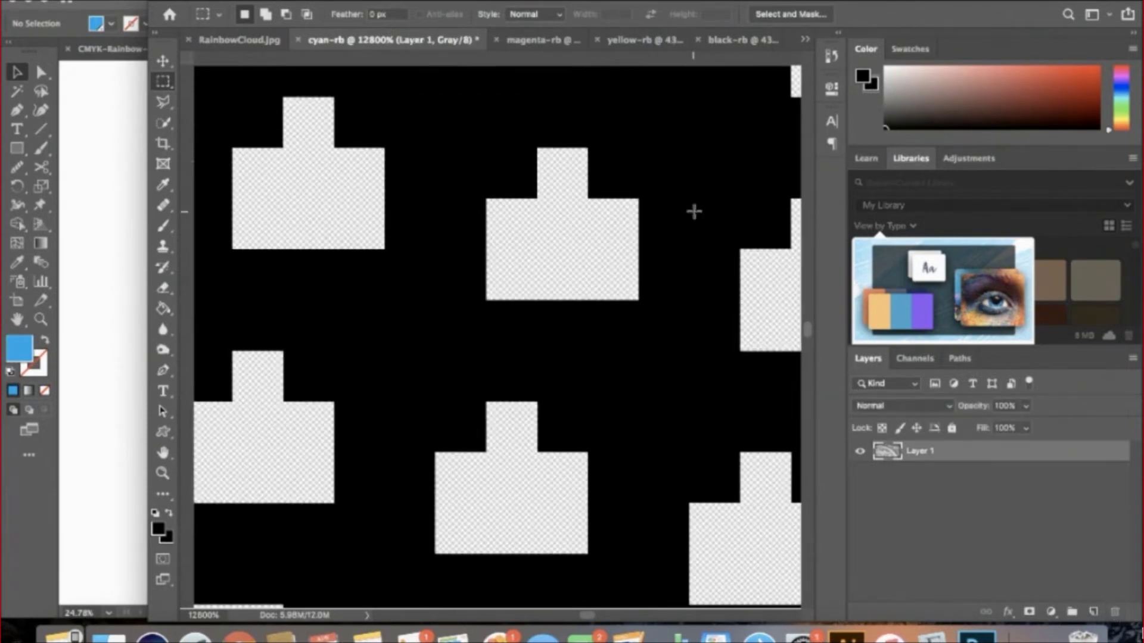
{"action": "key", "text": "super+0"}
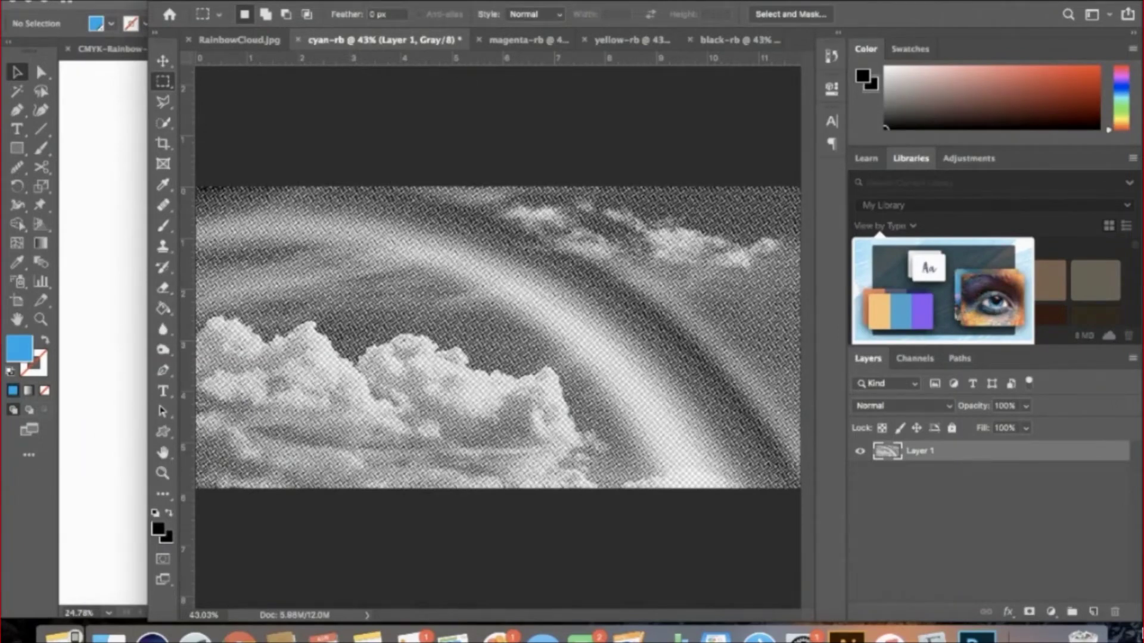
Step: Save the cyan halftone as a flattened TIFF copy, cyan-rb.tif, with compression None
{"action": "left_click", "coordinate": [140, 0]}
{"action": "left_click", "coordinate": [183, 139]}
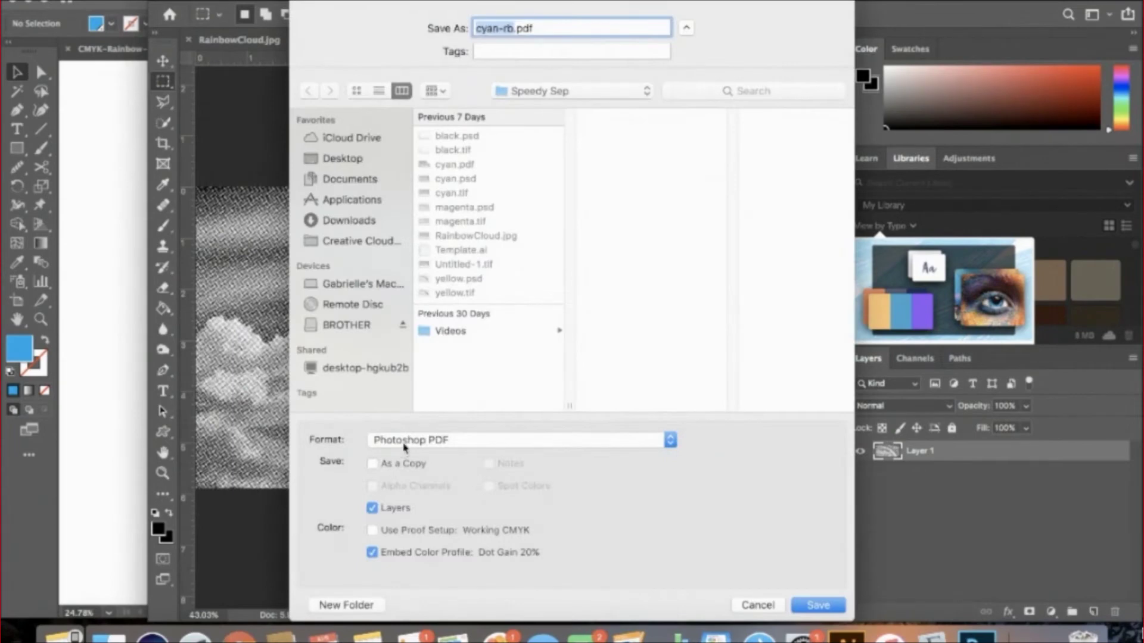
{"action": "left_click", "coordinate": [404, 445]}
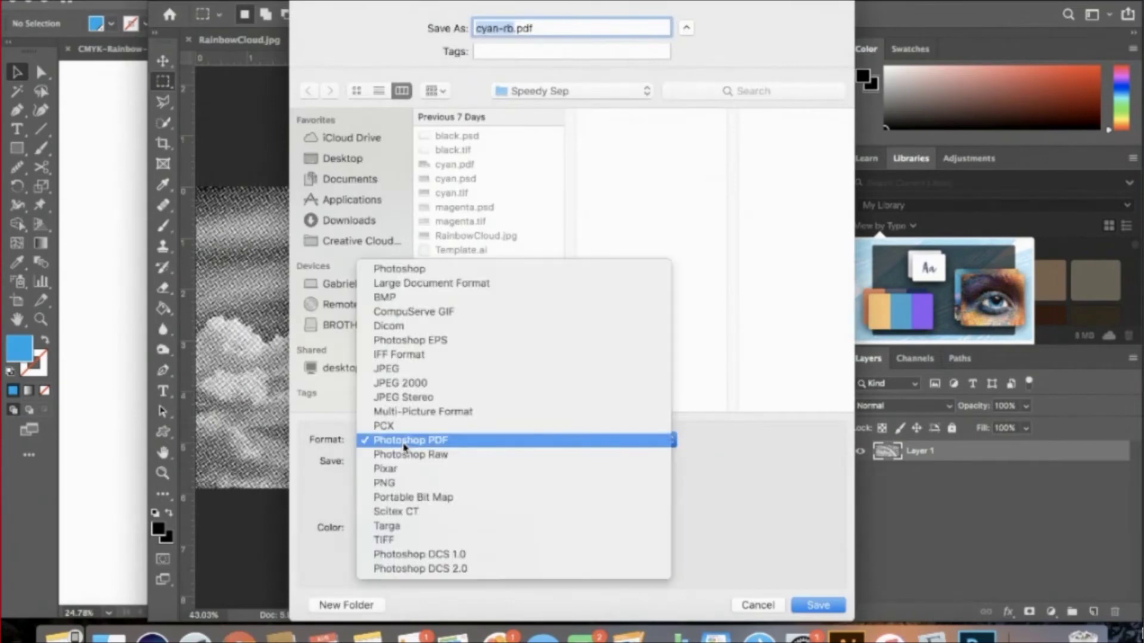
{"action": "left_click", "coordinate": [381, 542]}
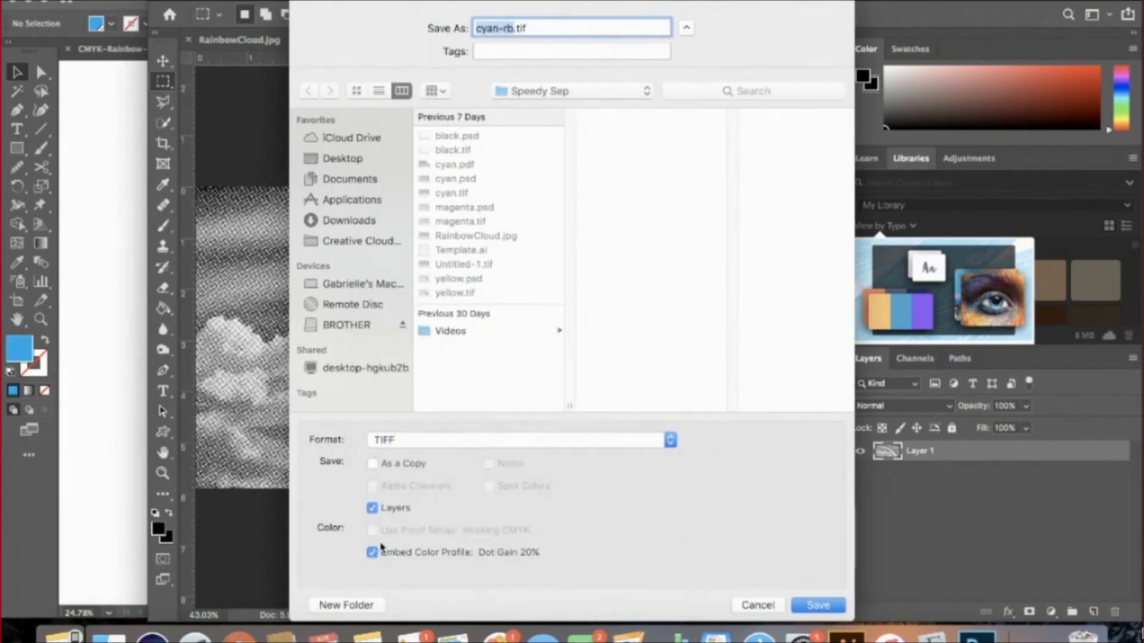
{"action": "left_click", "coordinate": [373, 509]}
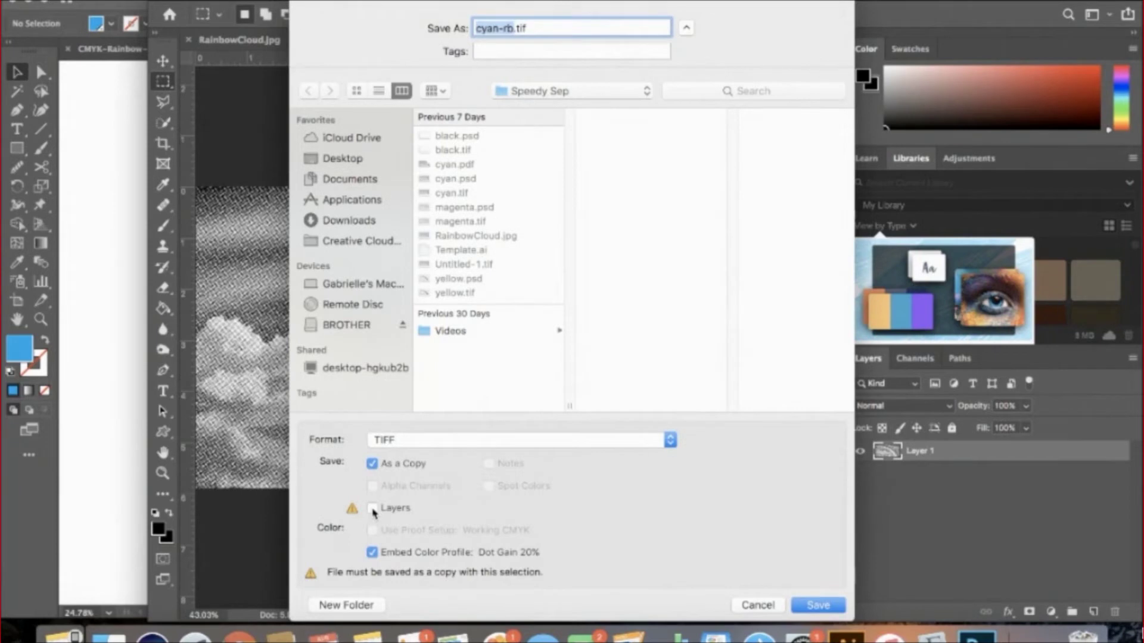
{"action": "left_click", "coordinate": [820, 605]}
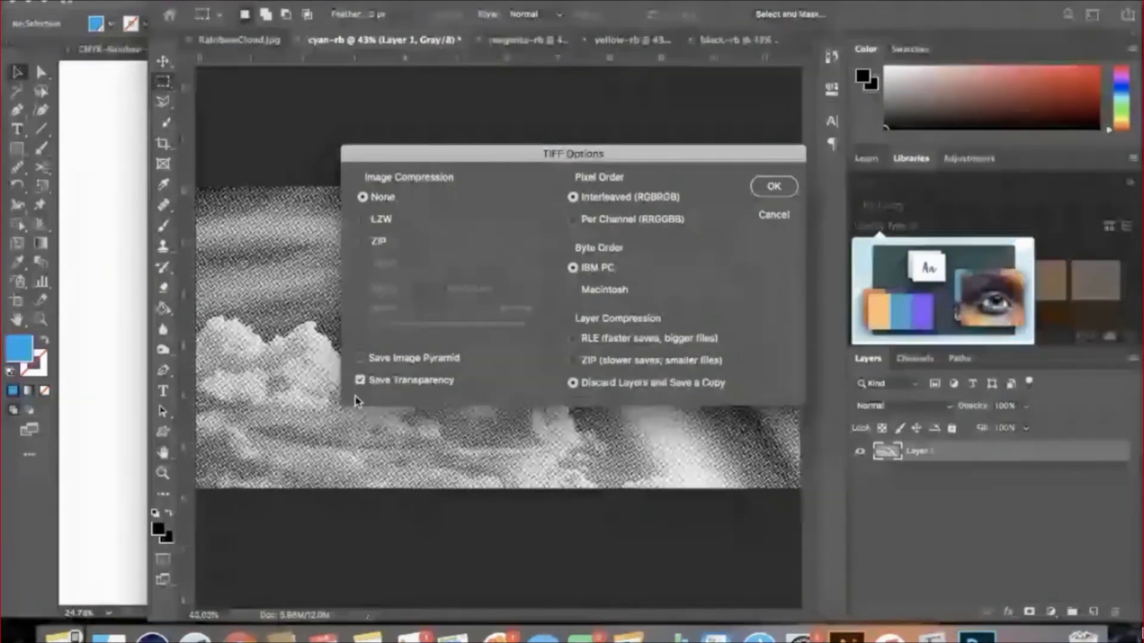
{"action": "left_click", "coordinate": [789, 182]}
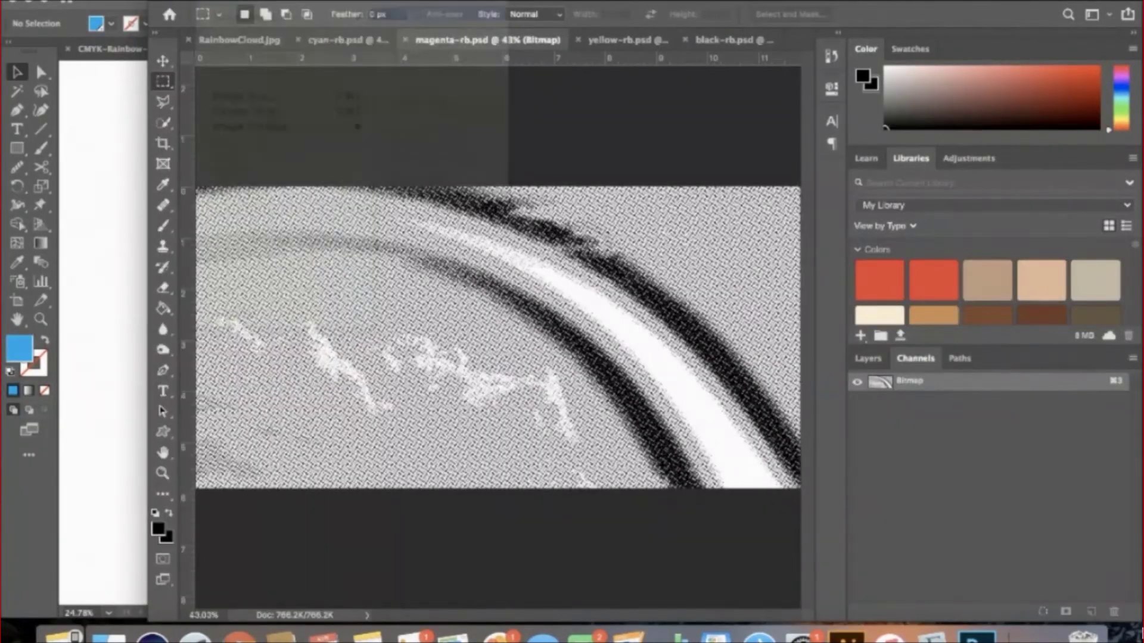
Step: Convert the magenta image to grayscale and zoom in closely on its halftone dots
{"action": "left_click", "coordinate": [614, 269]}
{"action": "left_click", "coordinate": [345, 2]}
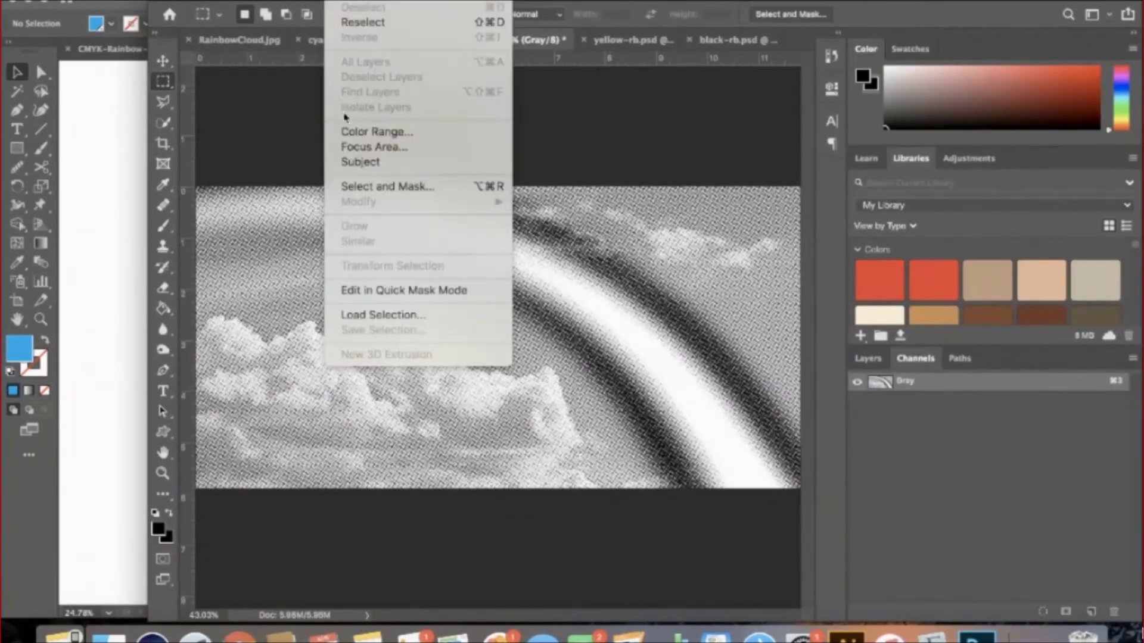
{"action": "key", "text": "Escape"}
{"action": "key", "text": "z"}
{"action": "left_click_drag", "start_coordinate": [527, 327], "coordinate": [531, 324]}
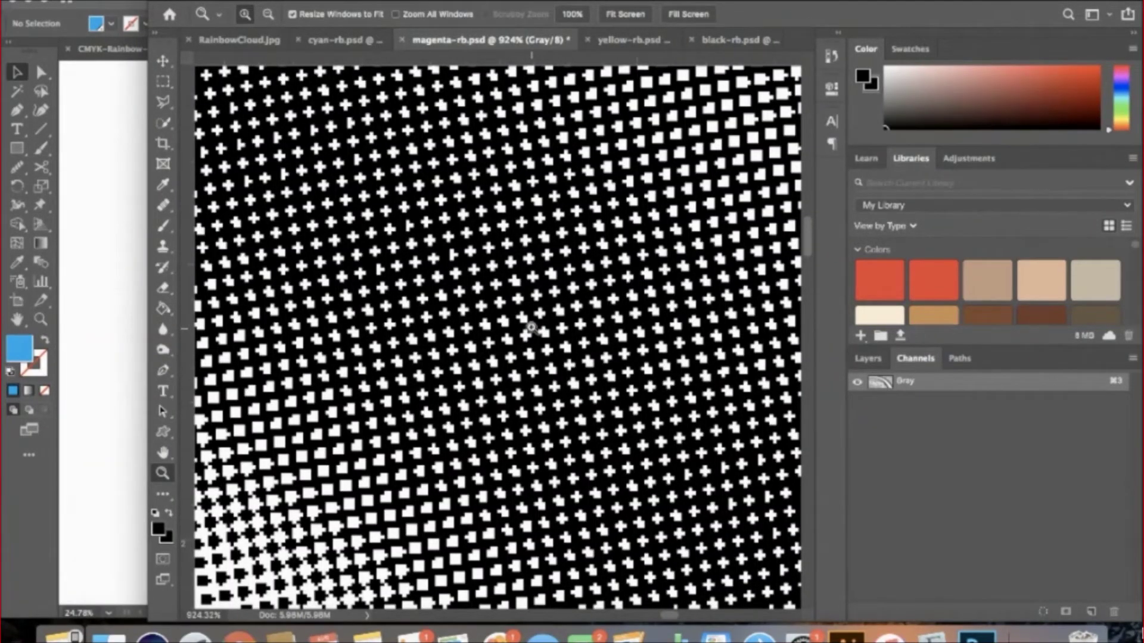
{"action": "left_click", "coordinate": [590, 332]}
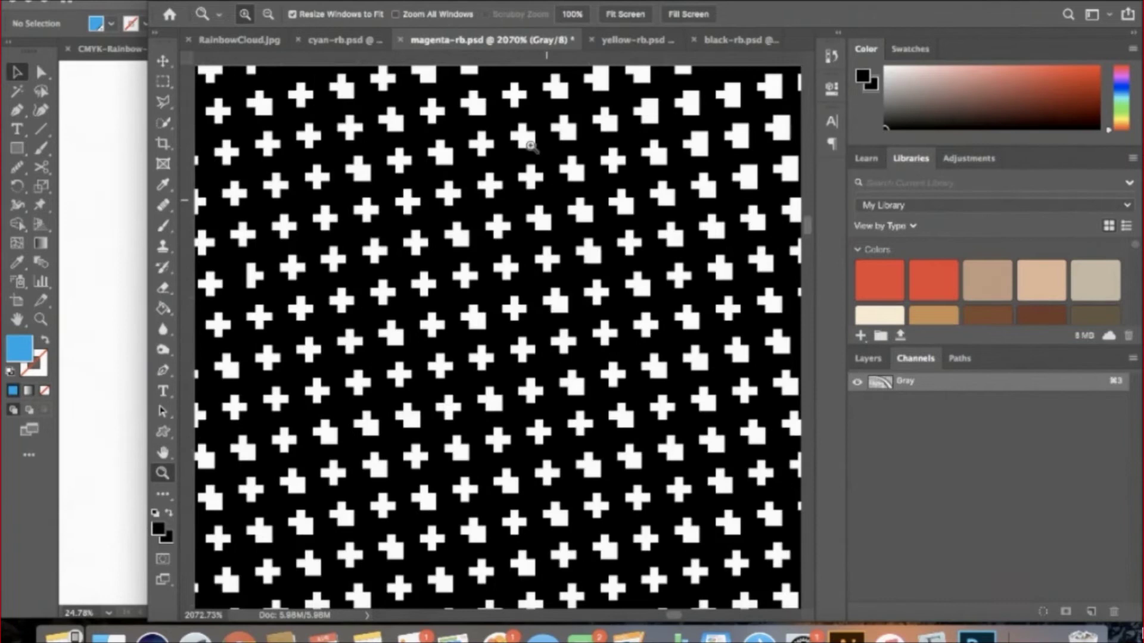
Step: Isolate the magenta dots on a new layer via Color Range (Fuzziness 200), deleting Background
{"action": "left_click", "coordinate": [334, 1]}
{"action": "key", "text": "Escape"}
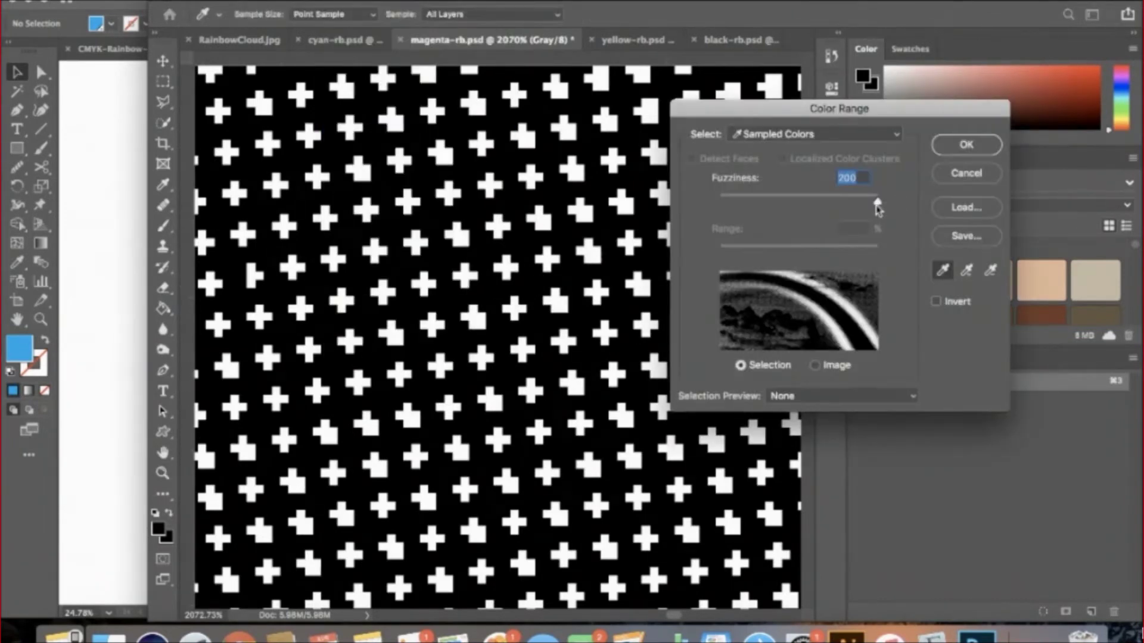
{"action": "mouse_move", "coordinate": [879, 203]}
{"action": "left_mouse_down"}
{"action": "mouse_move", "coordinate": [717, 202]}
{"action": "mouse_move", "coordinate": [881, 201]}
{"action": "left_mouse_up"}
{"action": "left_click", "coordinate": [967, 145]}
{"action": "key", "text": "ctrl+j"}
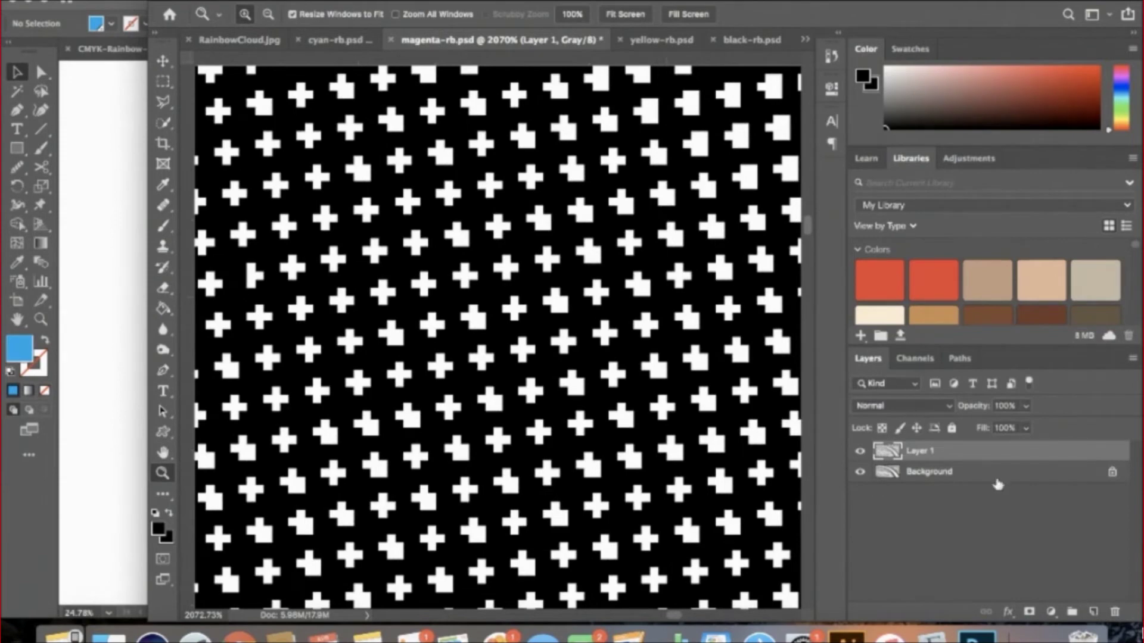
{"action": "left_click", "coordinate": [998, 480]}
{"action": "left_click", "coordinate": [1116, 612]}
{"action": "left_click", "coordinate": [712, 212]}
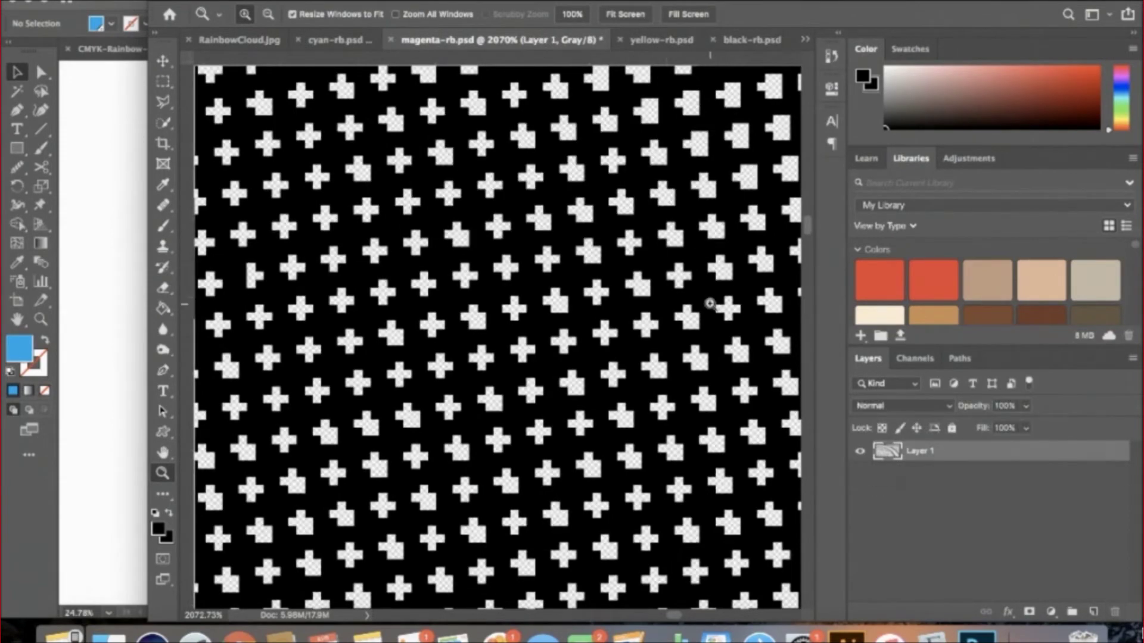
{"action": "key", "text": "super+0"}
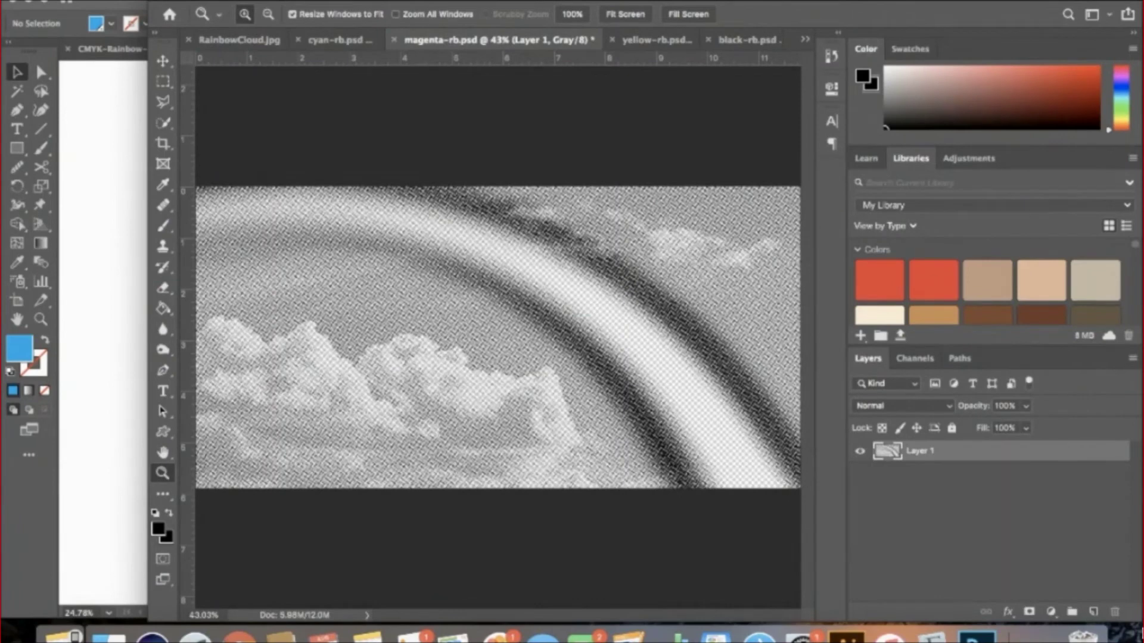
Step: Save magenta-rb.tif as a flattened TIFF copy, then save the layered magenta document
{"action": "left_click", "coordinate": [138, 1]}
{"action": "left_click", "coordinate": [178, 136]}
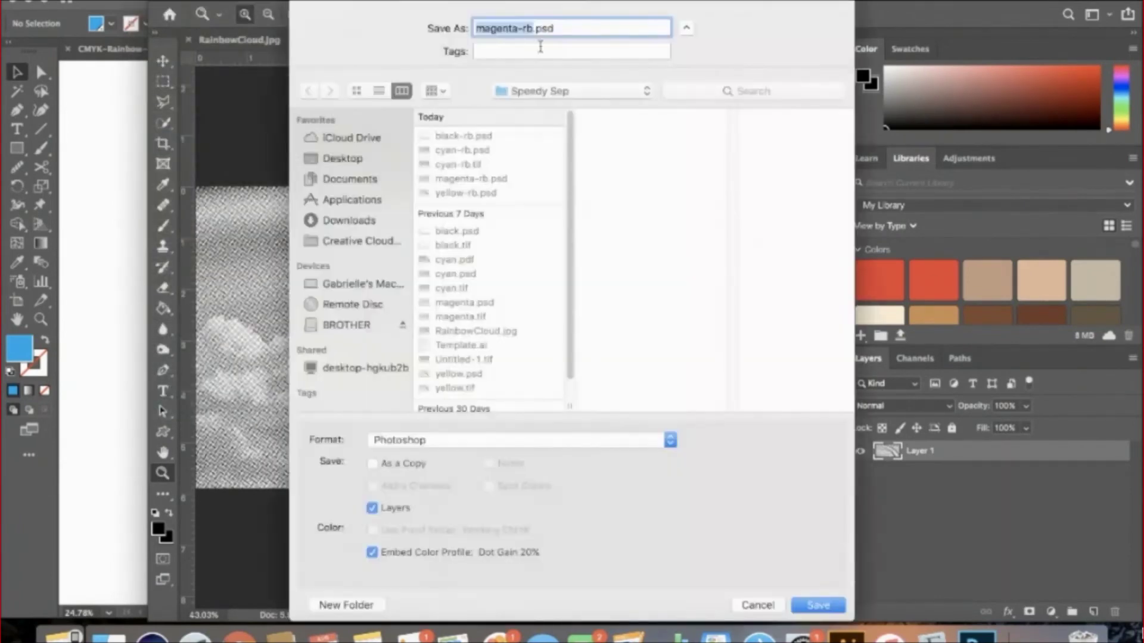
{"action": "left_click", "coordinate": [405, 453]}
{"action": "left_click", "coordinate": [398, 569]}
{"action": "left_click", "coordinate": [372, 508]}
{"action": "left_click", "coordinate": [816, 604]}
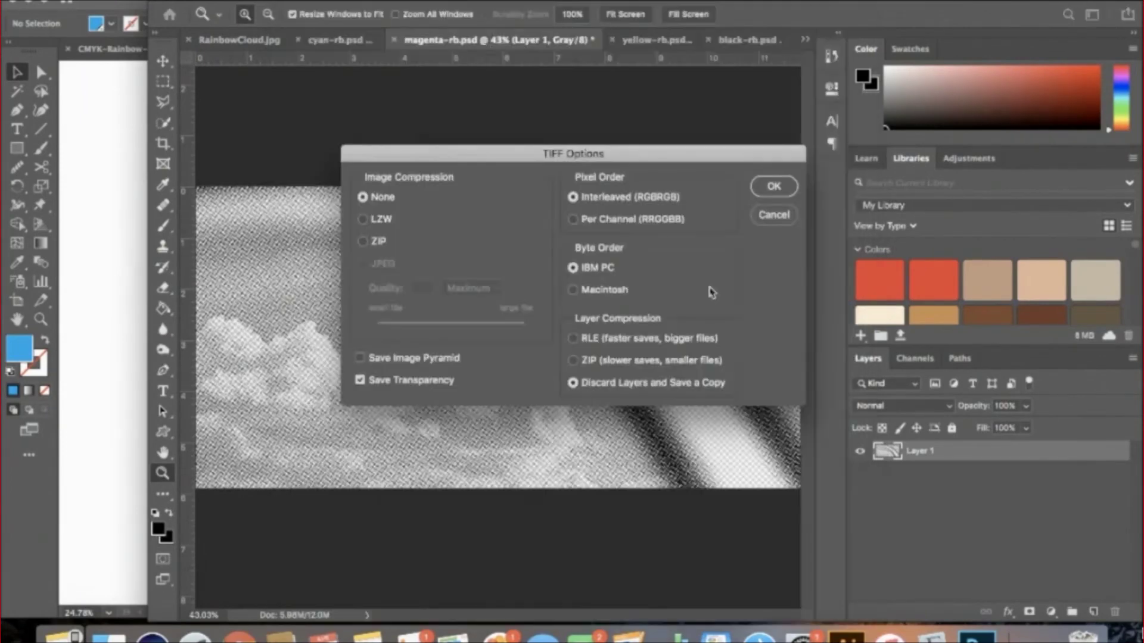
{"action": "left_click", "coordinate": [774, 186]}
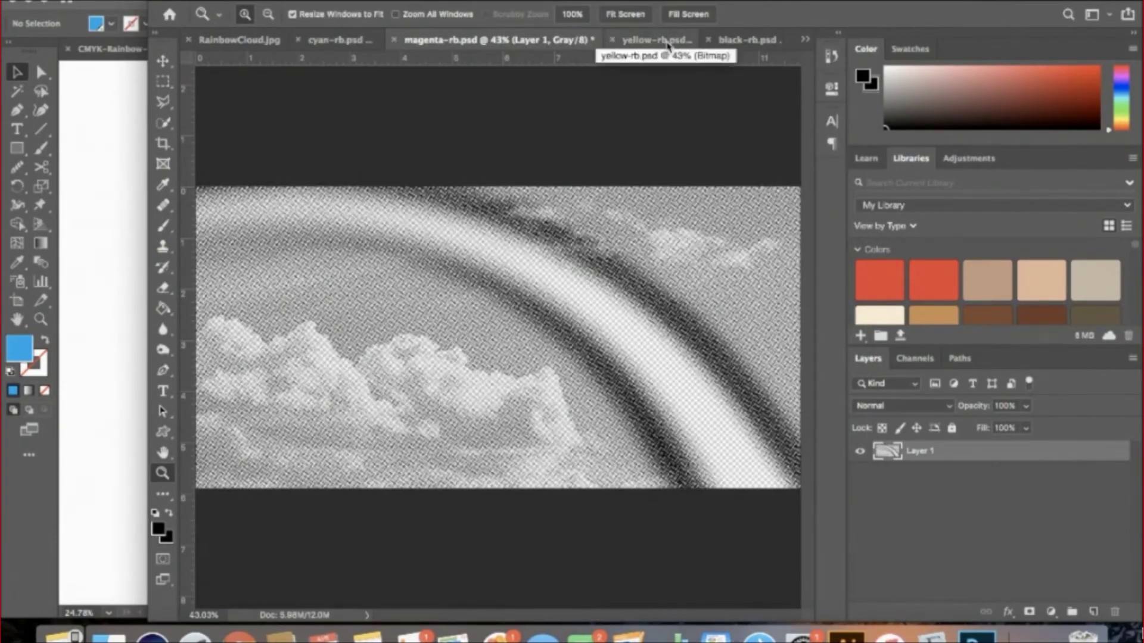
{"action": "key", "text": "super+s"}
Step: Convert yellow-rb.psd to grayscale and zoom in on the yellow rainbow band
{"action": "left_click", "coordinate": [764, 232]}
{"action": "left_click", "coordinate": [655, 39]}
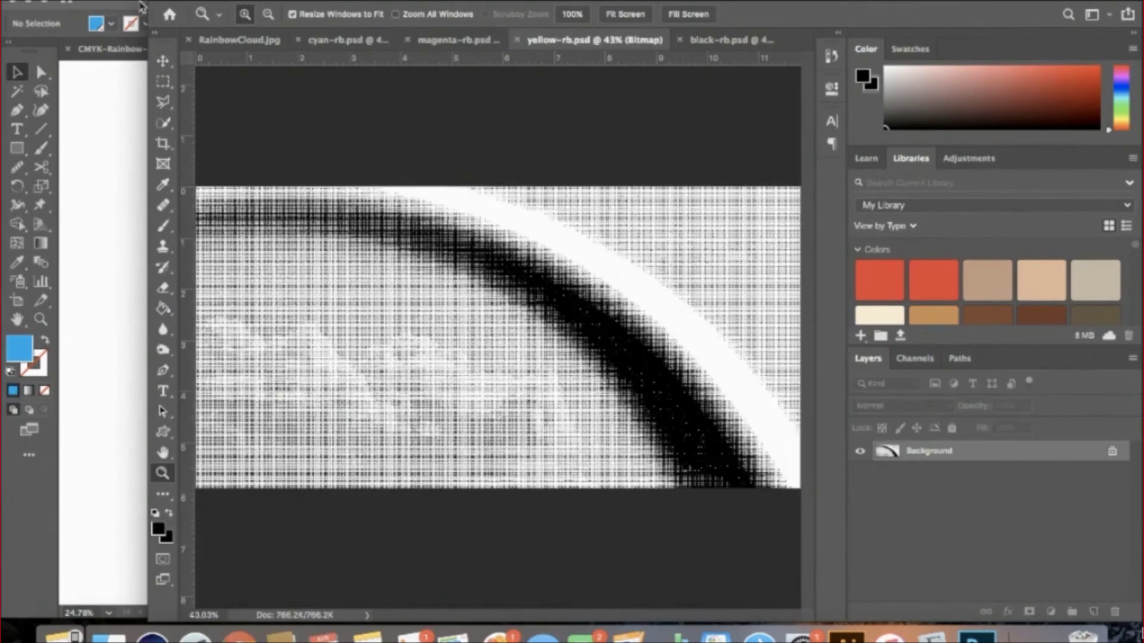
{"action": "left_click", "coordinate": [206, 0]}
{"action": "left_click", "coordinate": [462, 12]}
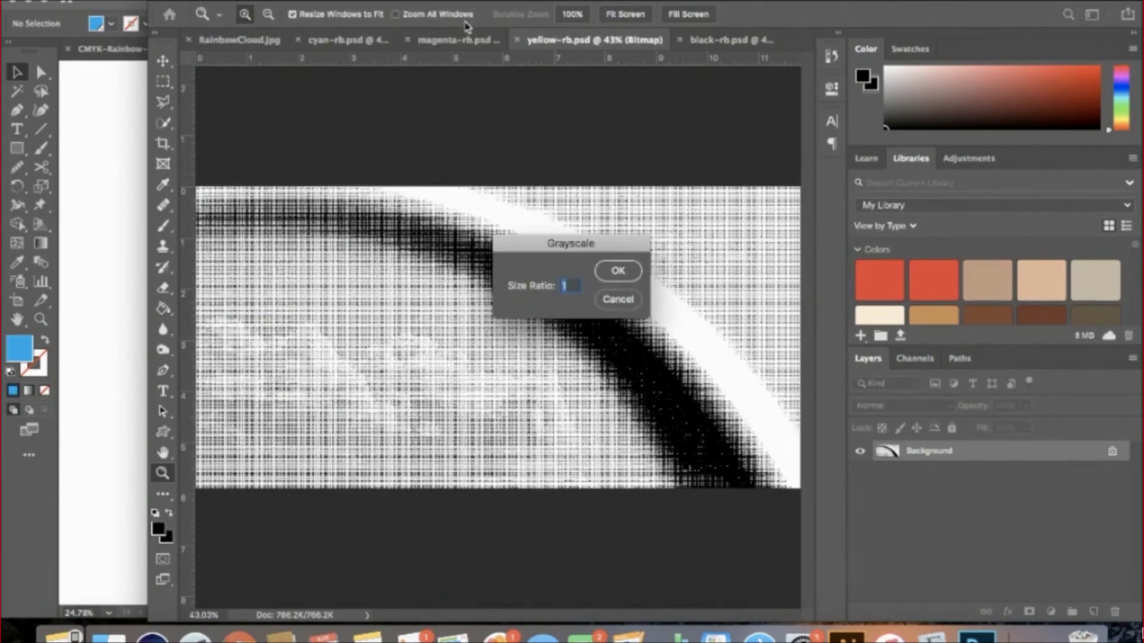
{"action": "left_click", "coordinate": [617, 271]}
{"action": "left_click_drag", "start_coordinate": [594, 258], "coordinate": [633, 439]}
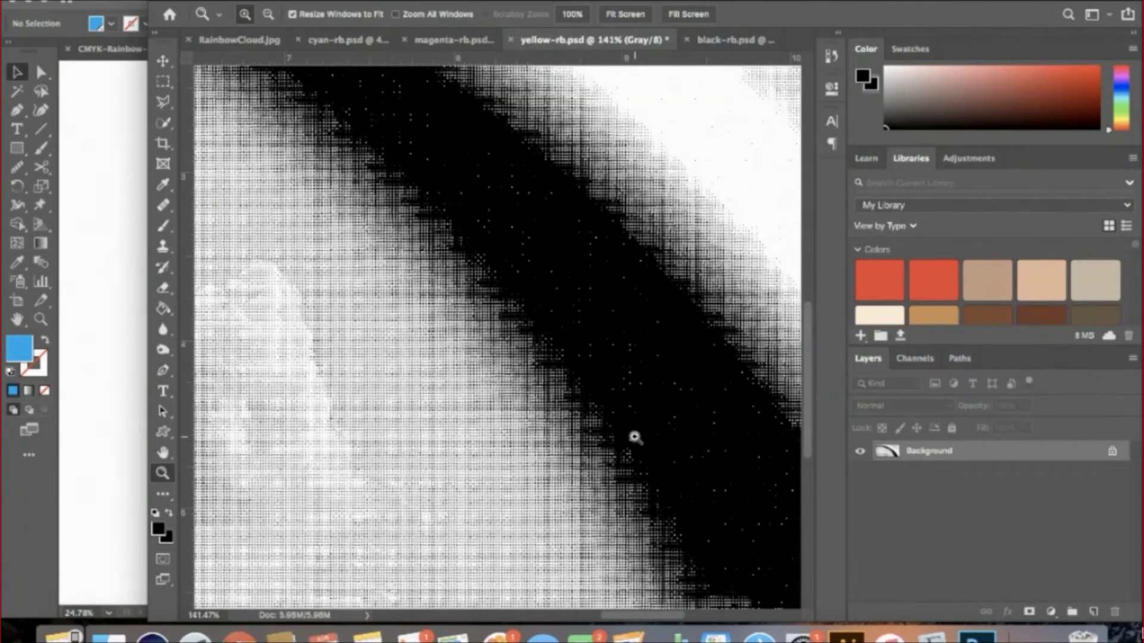
Step: Isolate the yellow dots on Layer 1 via Color Range (Fuzziness 200), delete Background, and save
{"action": "left_click", "coordinate": [340, 1]}
{"action": "left_click", "coordinate": [402, 132]}
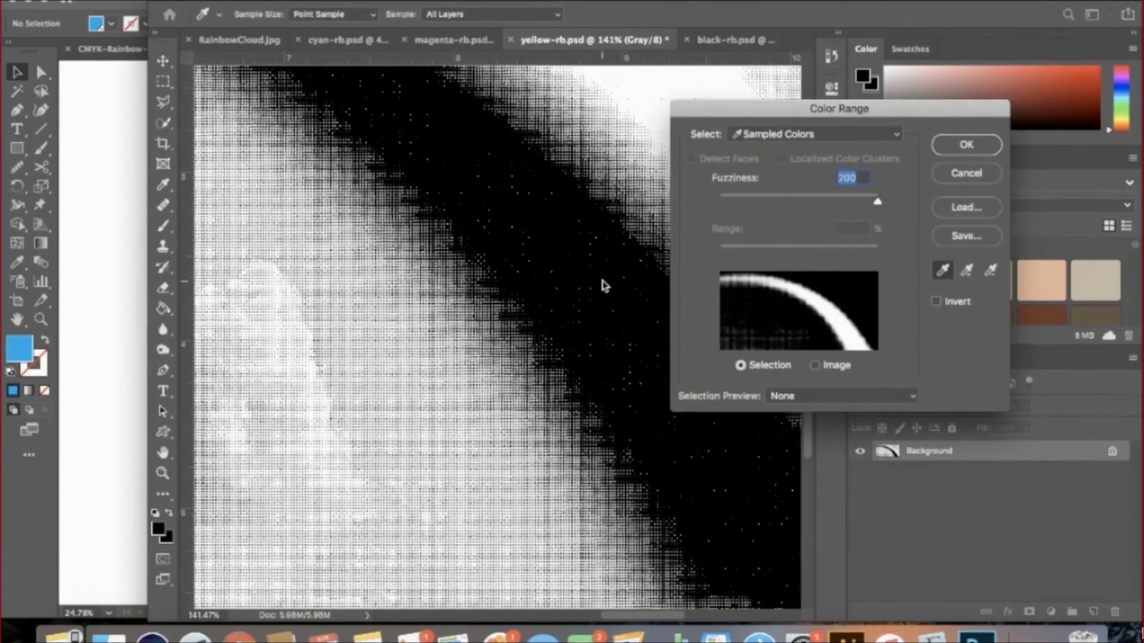
{"action": "left_click_drag", "start_coordinate": [878, 204], "coordinate": [891, 181]}
{"action": "left_click", "coordinate": [972, 145]}
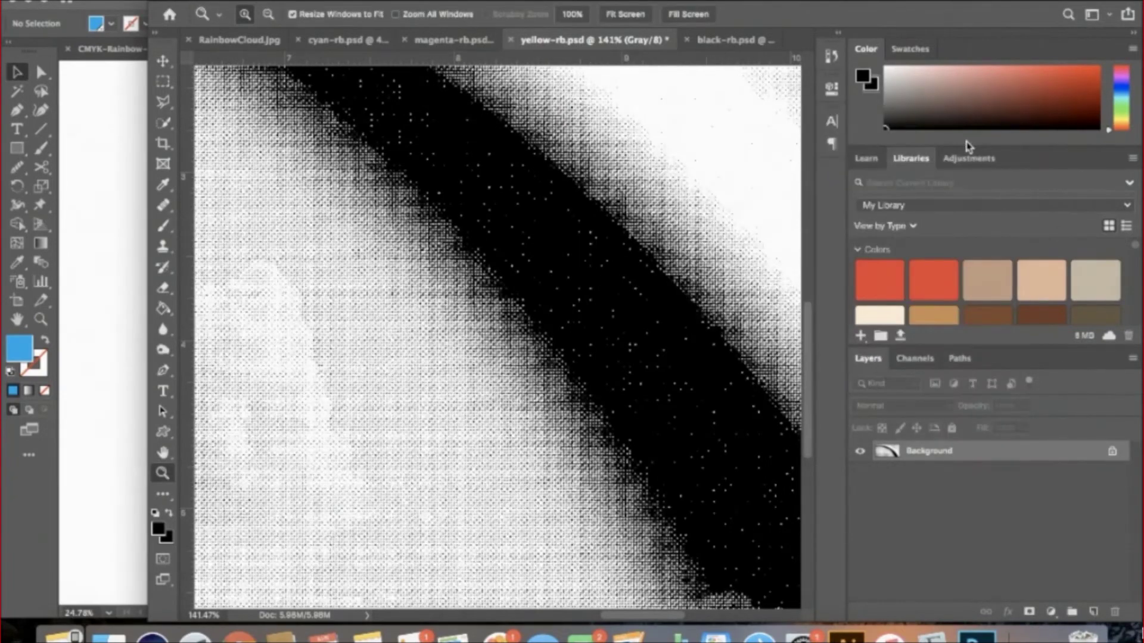
{"action": "key", "text": "ctrl+j"}
{"action": "key", "text": "ctrl+0"}
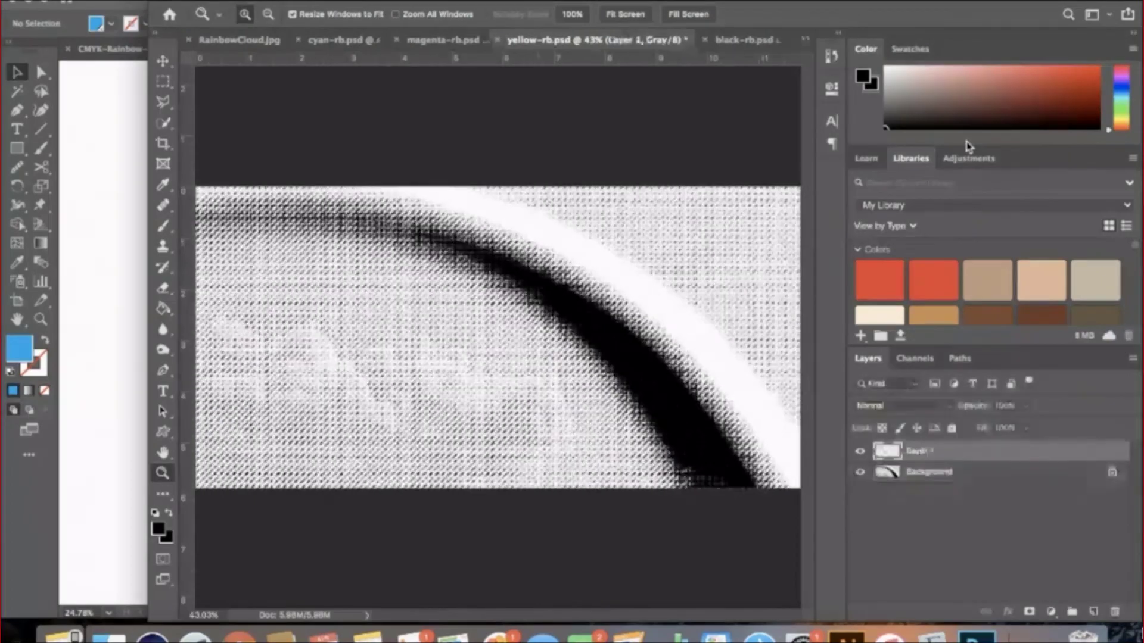
{"action": "left_click", "coordinate": [973, 474]}
{"action": "left_click", "coordinate": [1115, 612]}
{"action": "key", "text": "Return"}
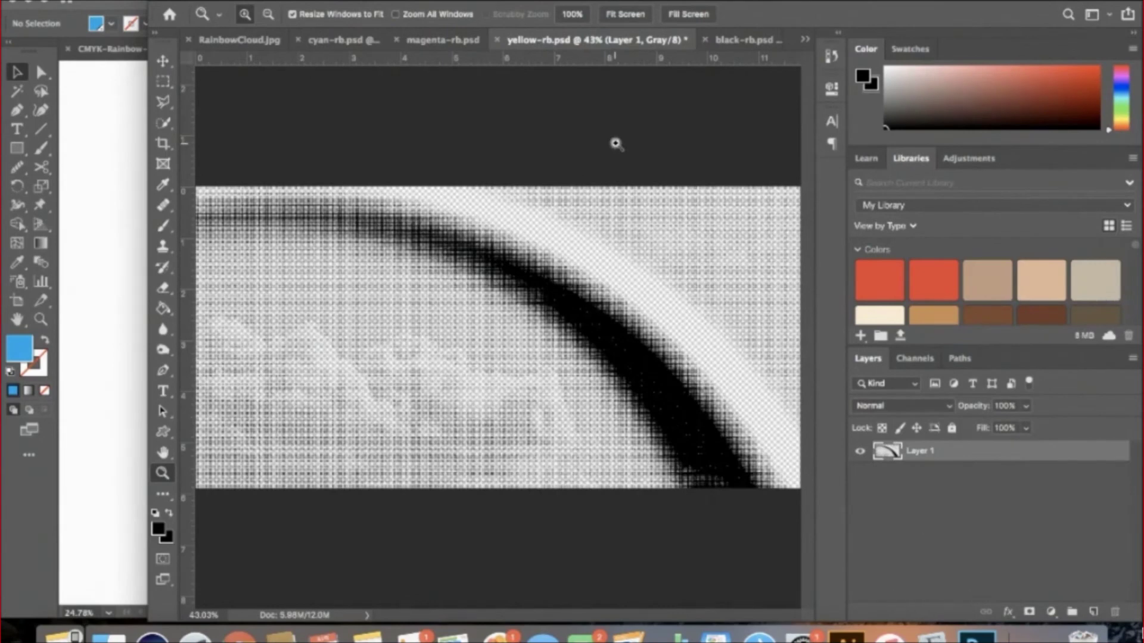
{"action": "key", "text": "ctrl+s"}
{"action": "left_click", "coordinate": [755, 236]}
Step: Convert black-rb.psd to grayscale and zoom in on the black halftone squares
{"action": "left_click", "coordinate": [728, 43]}
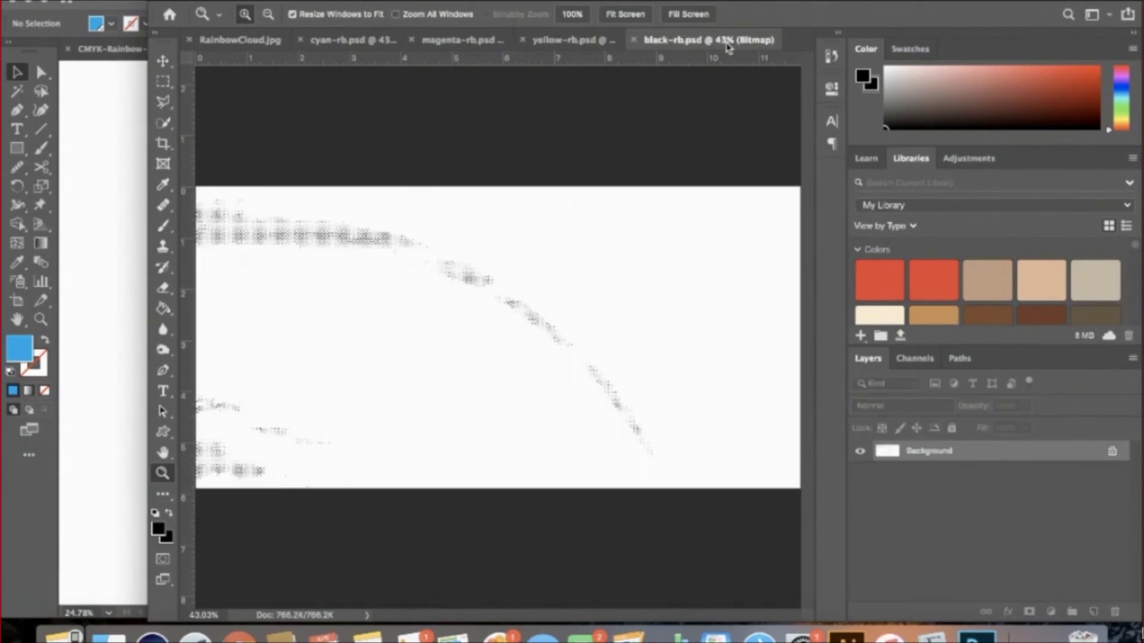
{"action": "left_click", "coordinate": [234, 3]}
{"action": "mouse_move", "coordinate": [268, 3]}
{"action": "left_click", "coordinate": [429, 10]}
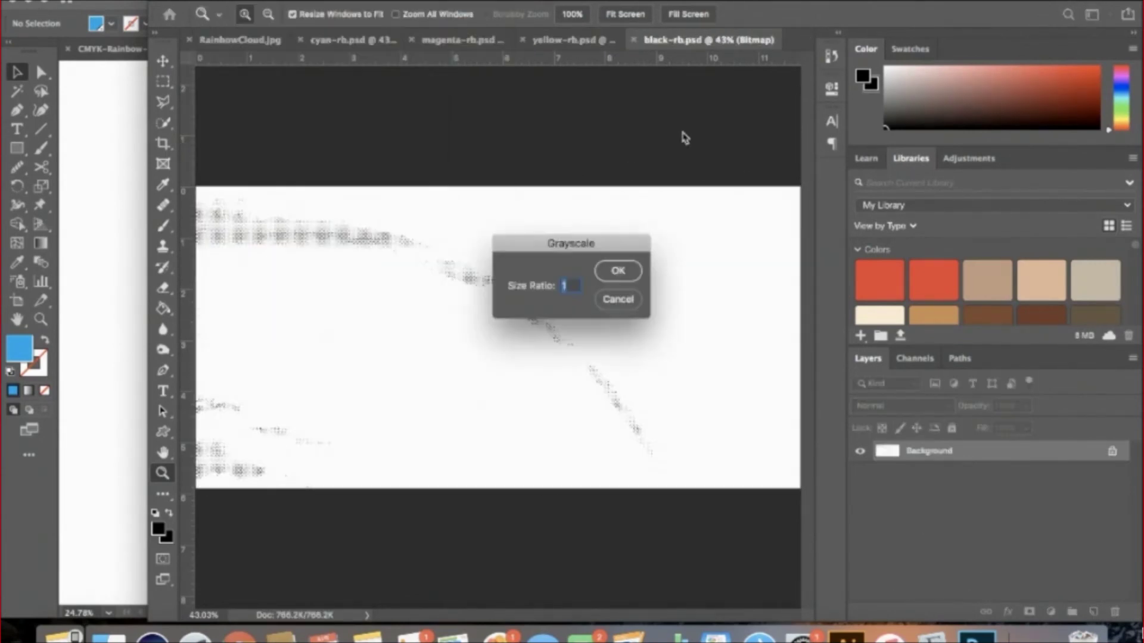
{"action": "left_click", "coordinate": [607, 272]}
{"action": "left_click_drag", "start_coordinate": [454, 255], "coordinate": [715, 115]}
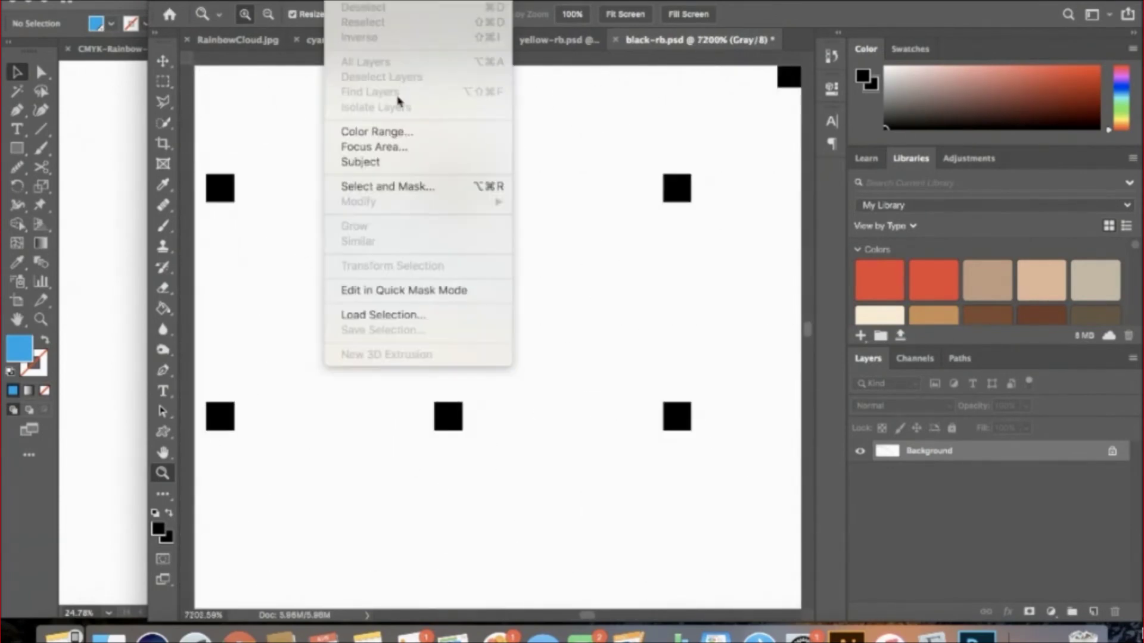
Step: Select the black squares with Color Range, copy them to Layer 1, delete Background, and save
{"action": "left_click", "coordinate": [463, 233]}
{"action": "left_click", "coordinate": [453, 183]}
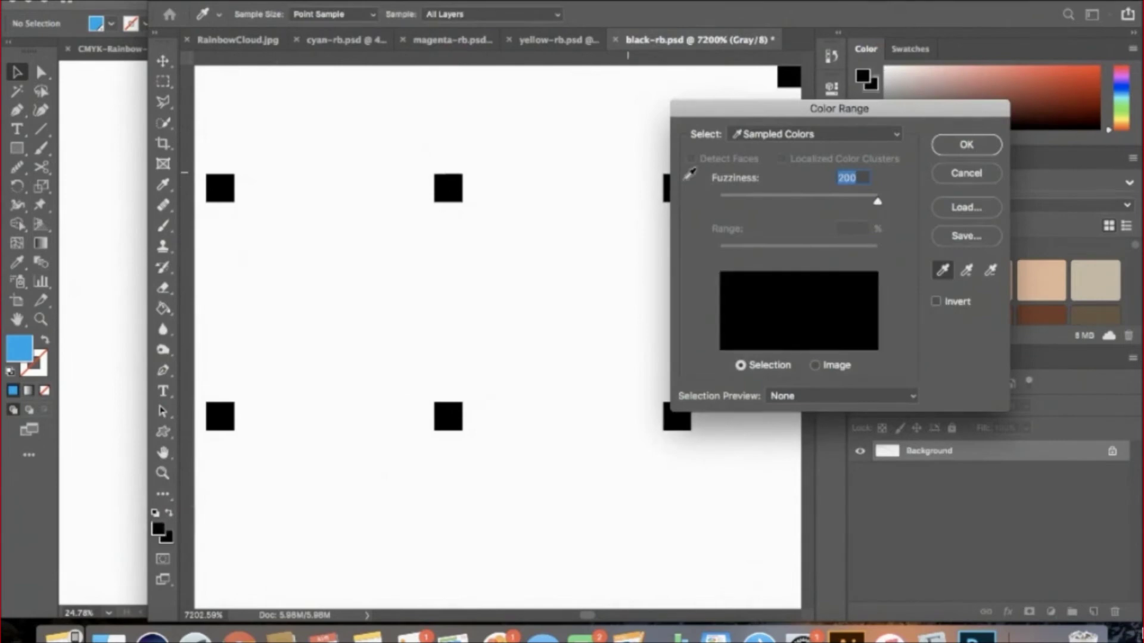
{"action": "left_click_drag", "start_coordinate": [834, 207], "coordinate": [861, 203]}
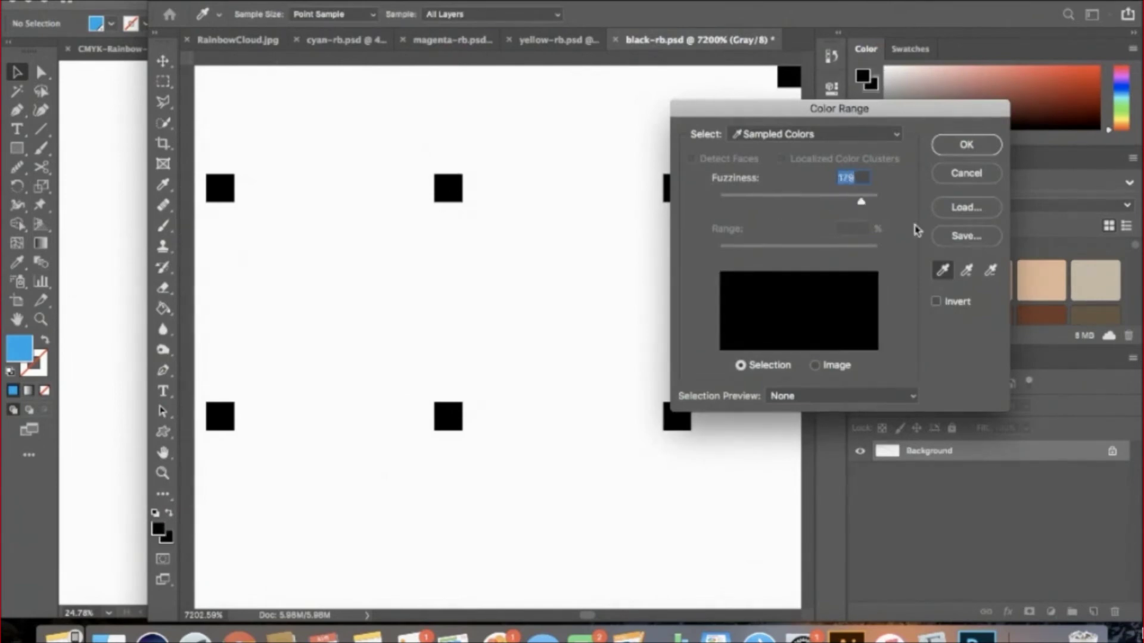
{"action": "left_click", "coordinate": [966, 145]}
{"action": "key", "text": "super+j"}
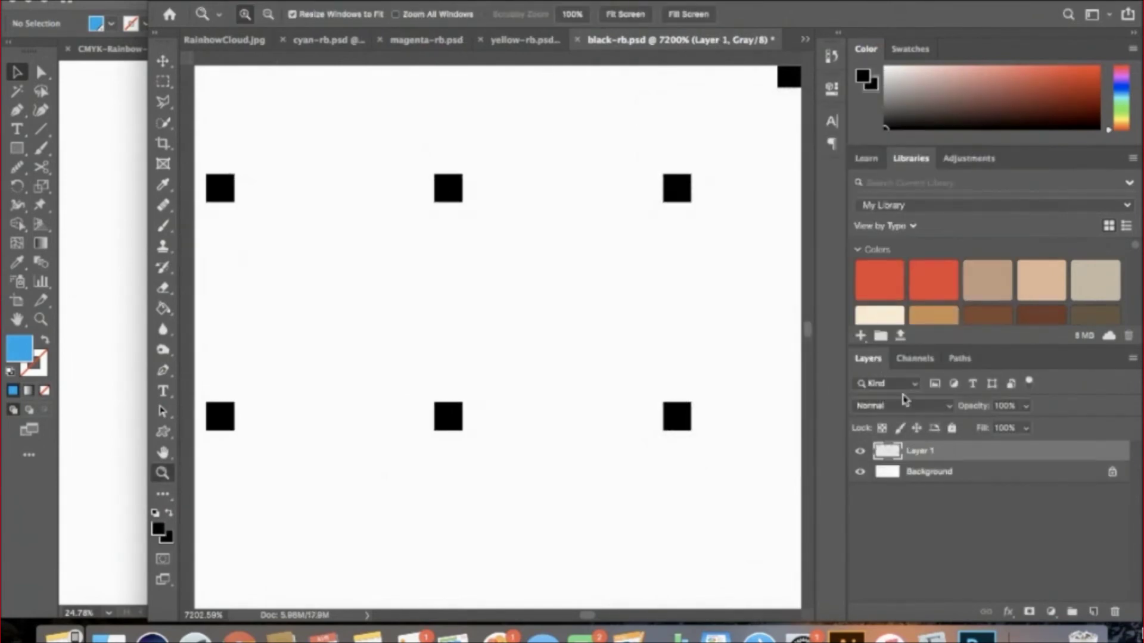
{"action": "left_click", "coordinate": [976, 474]}
{"action": "left_click", "coordinate": [1114, 612]}
{"action": "key", "text": "Return"}
{"action": "key", "text": "super+0"}
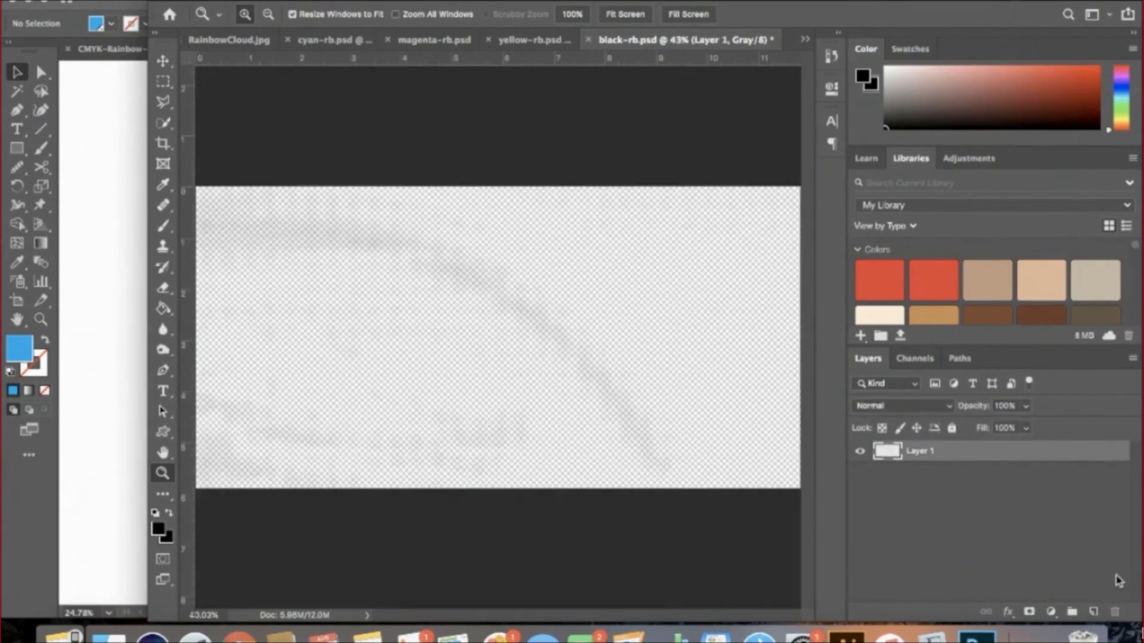
{"action": "key", "text": "super+s"}
{"action": "key", "text": "Return"}
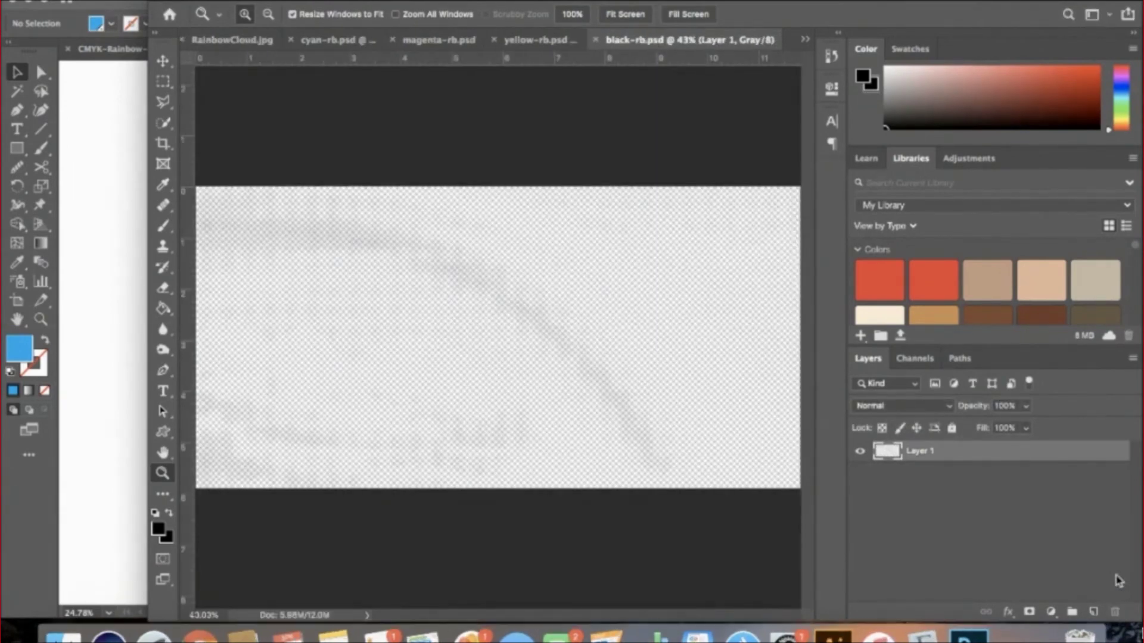
Step: Save the black separation as a flattened TIFF copy, black-rb.tif
{"action": "left_click", "coordinate": [140, 2]}
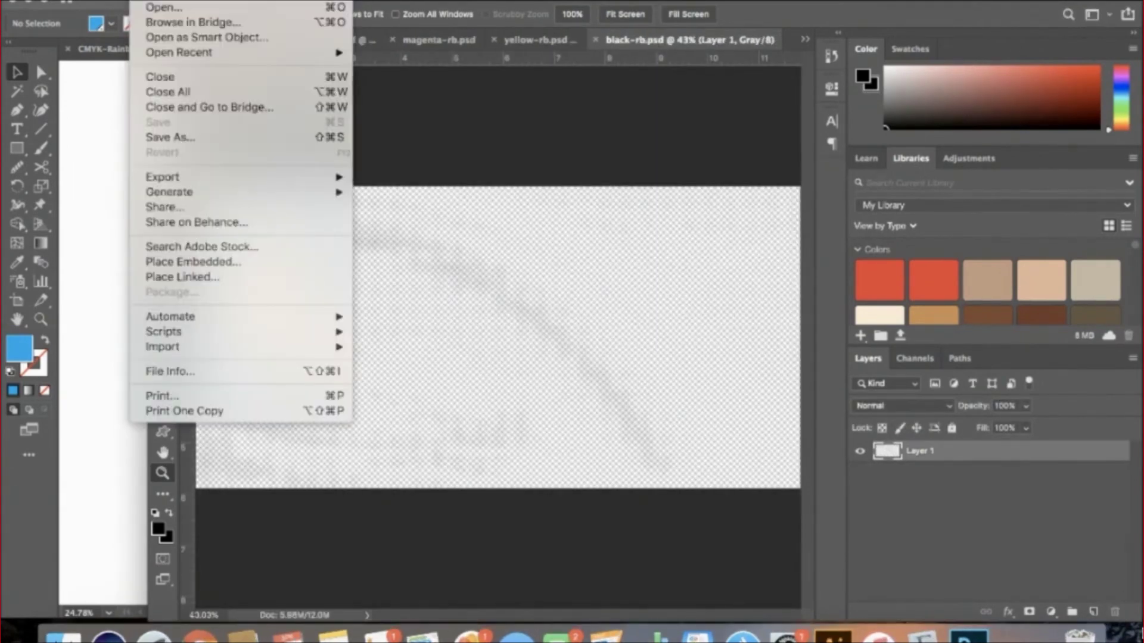
{"action": "left_click", "coordinate": [183, 141]}
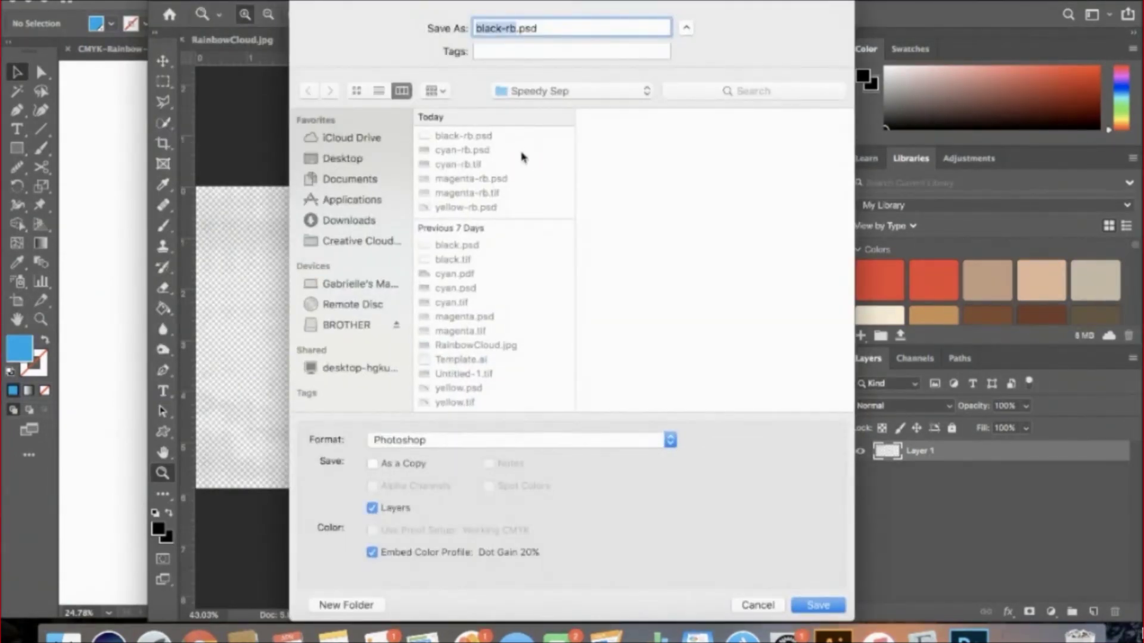
{"action": "left_click", "coordinate": [453, 440]}
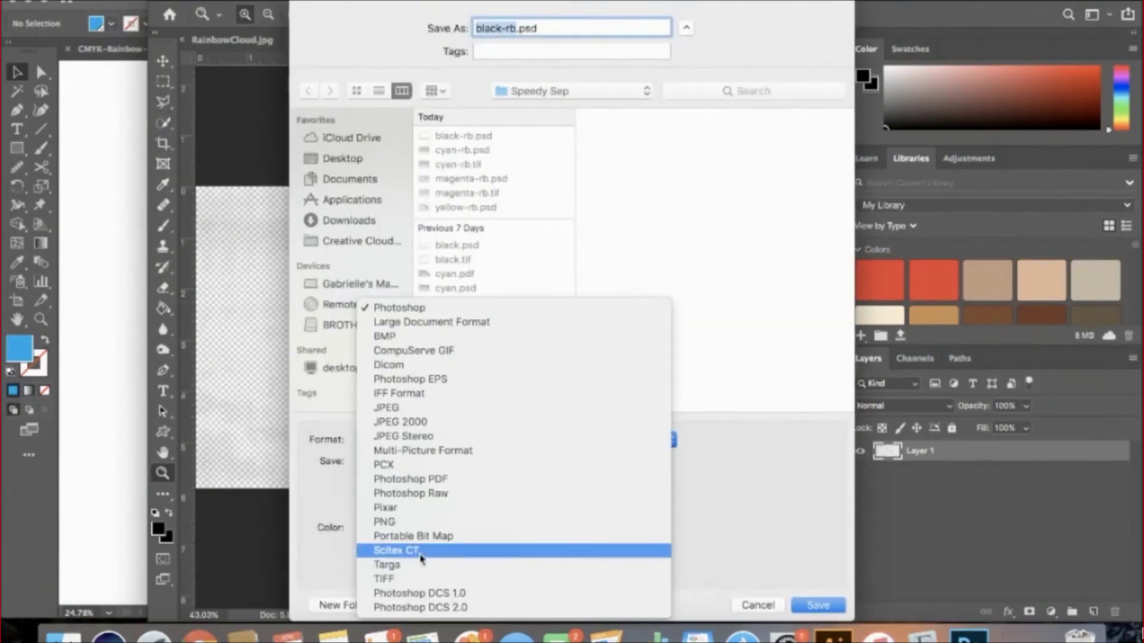
{"action": "left_click", "coordinate": [403, 511]}
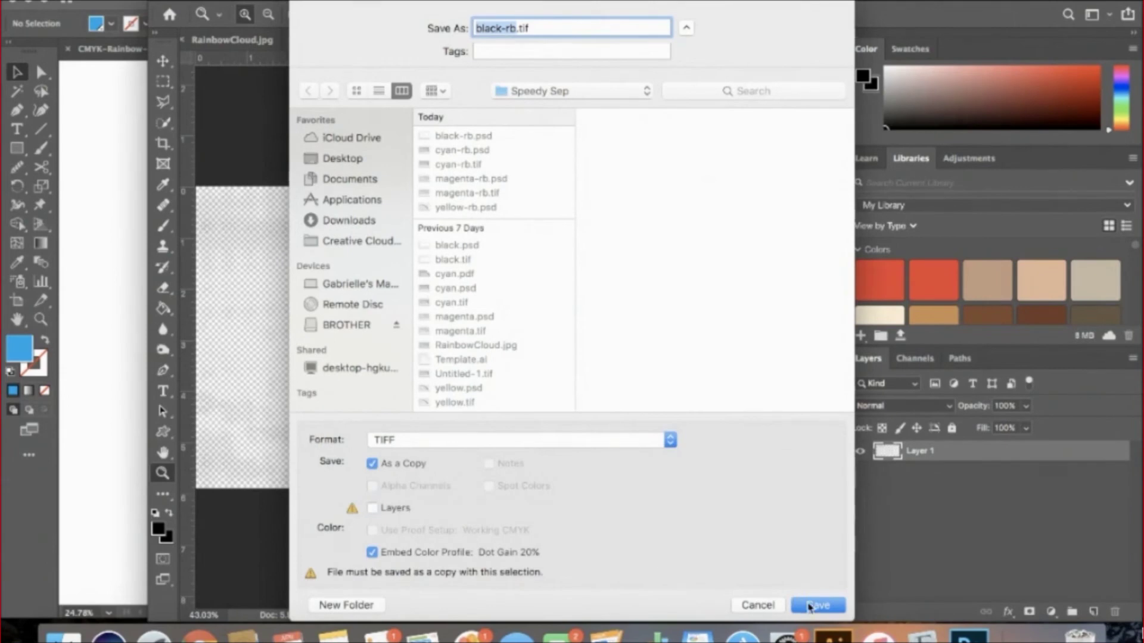
{"action": "left_click", "coordinate": [818, 606]}
{"action": "left_click", "coordinate": [784, 181]}
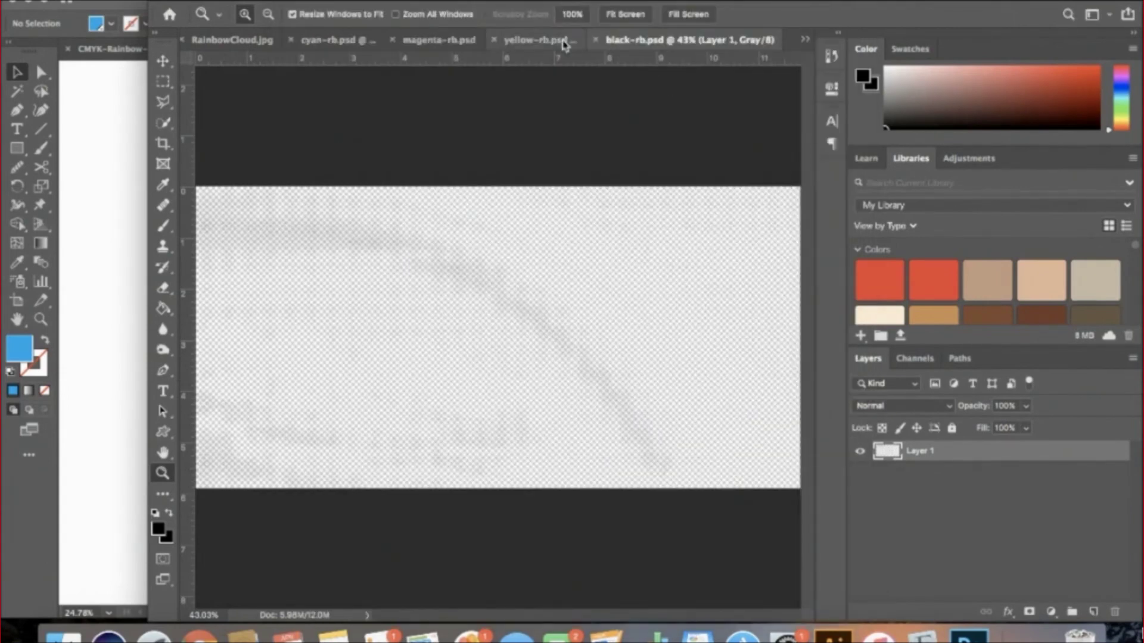
Step: Save the yellow separation as a flattened TIFF copy, yellow-rb.tif, then return to Illustrator
{"action": "left_click", "coordinate": [581, 43]}
{"action": "left_click", "coordinate": [177, 5]}
{"action": "left_click", "coordinate": [202, 136]}
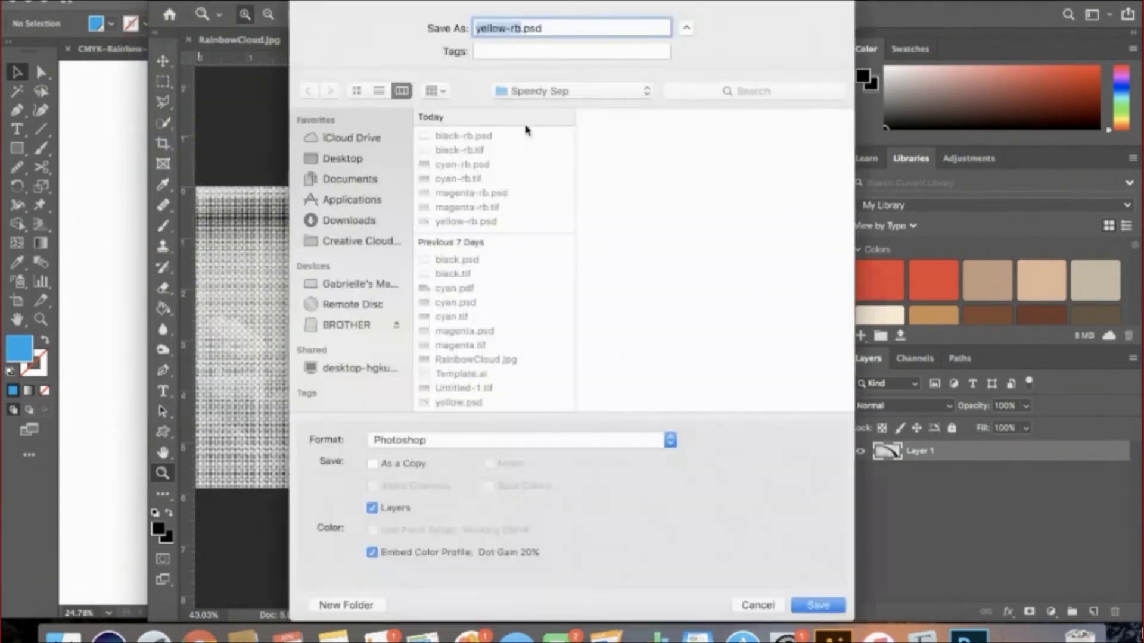
{"action": "left_click", "coordinate": [438, 439]}
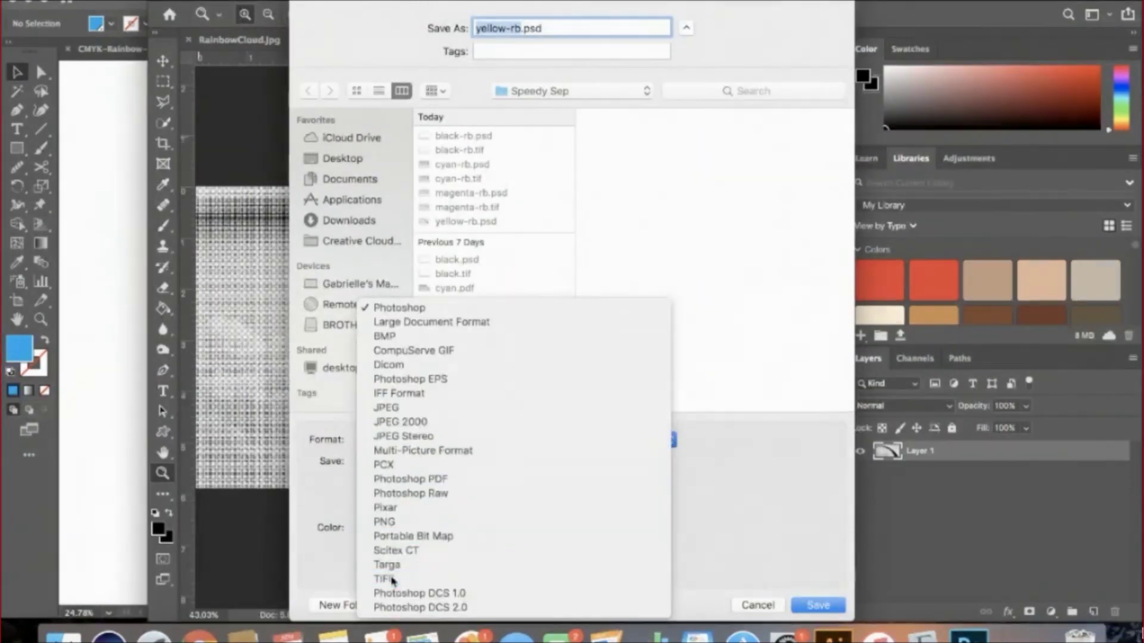
{"action": "left_click", "coordinate": [393, 581]}
{"action": "left_click", "coordinate": [398, 511]}
{"action": "left_click", "coordinate": [818, 605]}
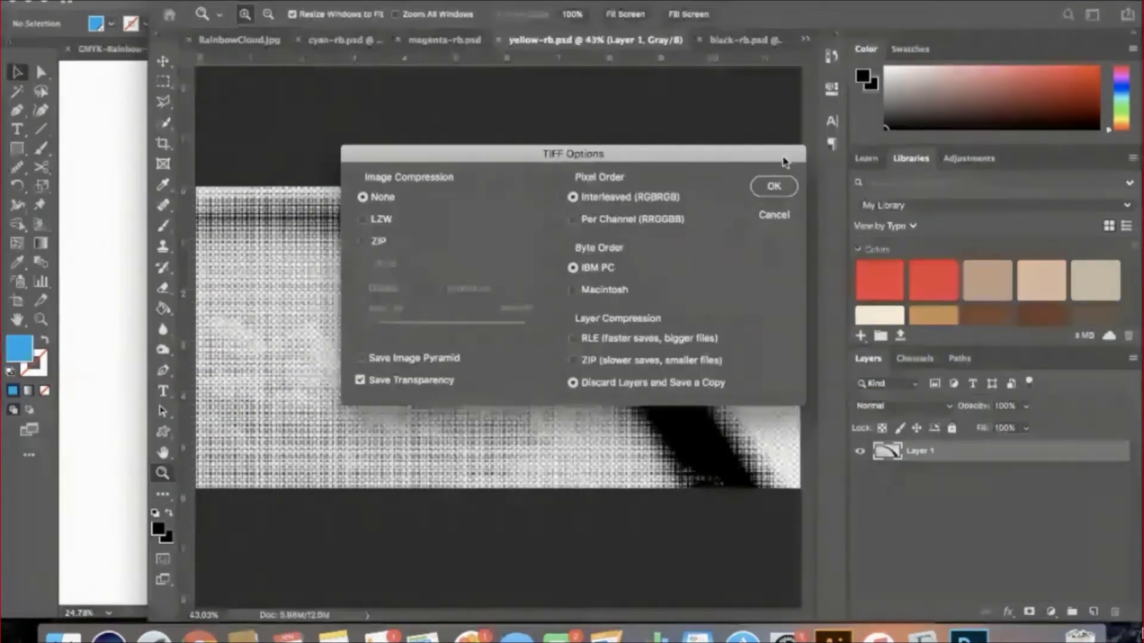
{"action": "left_click", "coordinate": [775, 183]}
{"action": "left_click", "coordinate": [835, 634]}
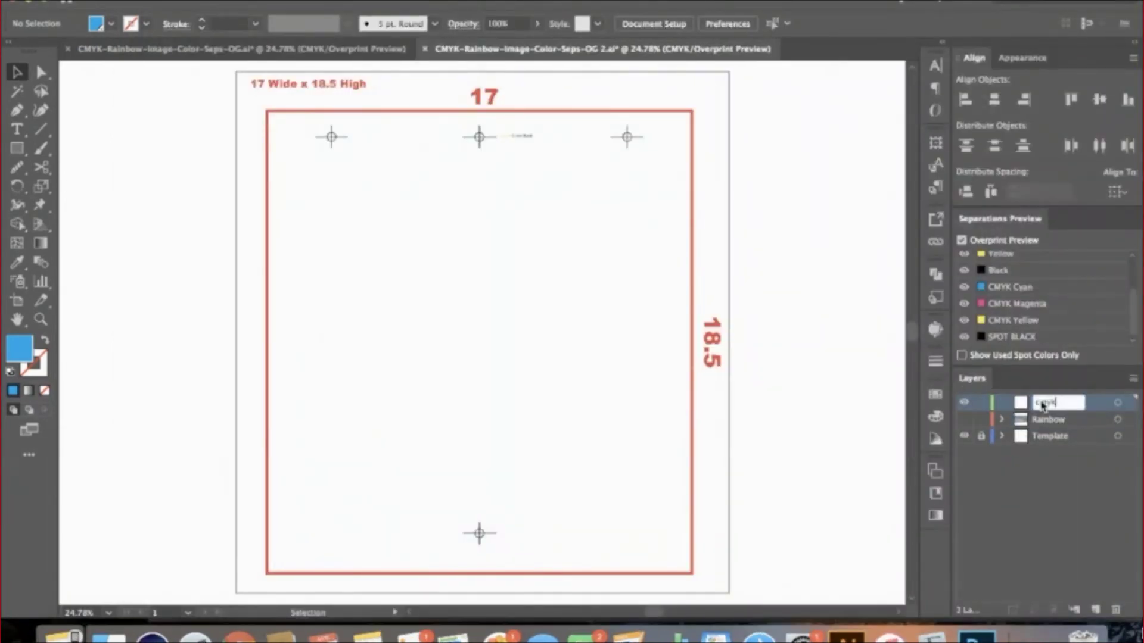
Step: Name the layer cmyk and place the four -rb.tif halftones, dropping cyan-rb.tif first
{"action": "key", "text": "Return"}
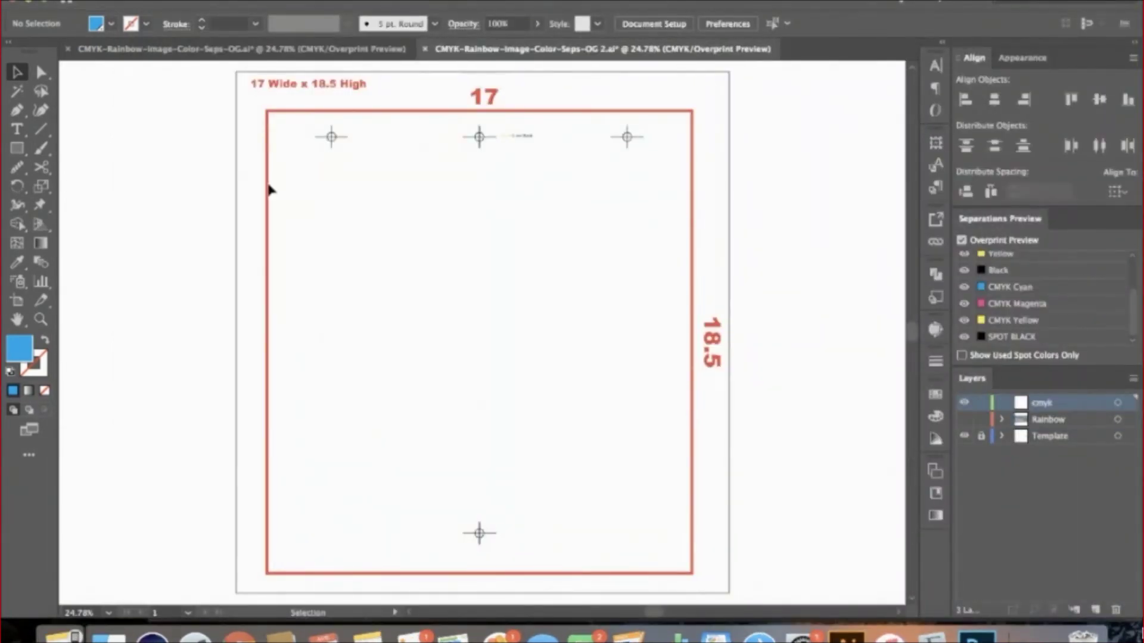
{"action": "left_click", "coordinate": [113, 2]}
{"action": "left_click", "coordinate": [153, 206]}
{"action": "left_click", "coordinate": [497, 137]}
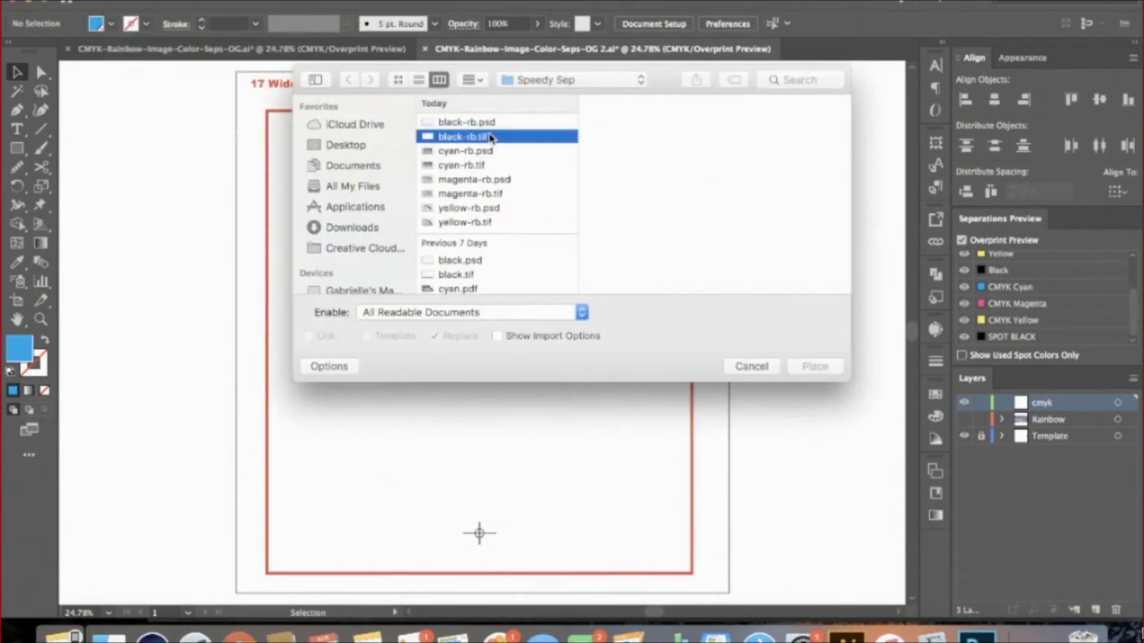
{"action": "left_click", "coordinate": [492, 165], "text": "super"}
{"action": "left_click", "coordinate": [506, 195], "text": "super"}
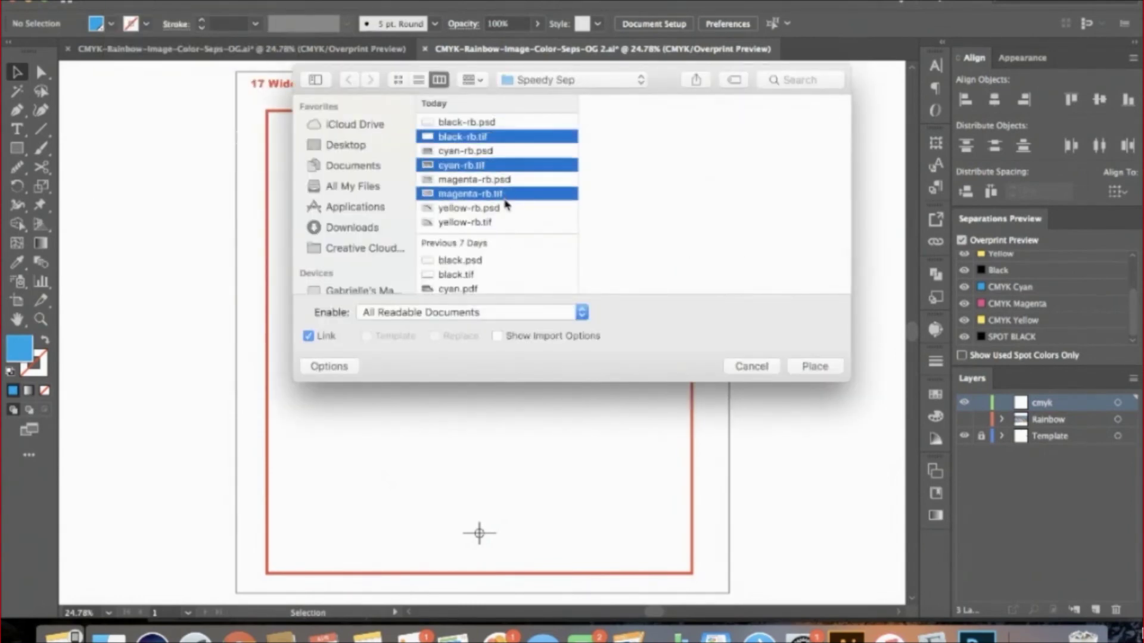
{"action": "left_click", "coordinate": [497, 224], "text": "super"}
{"action": "left_click", "coordinate": [815, 366]}
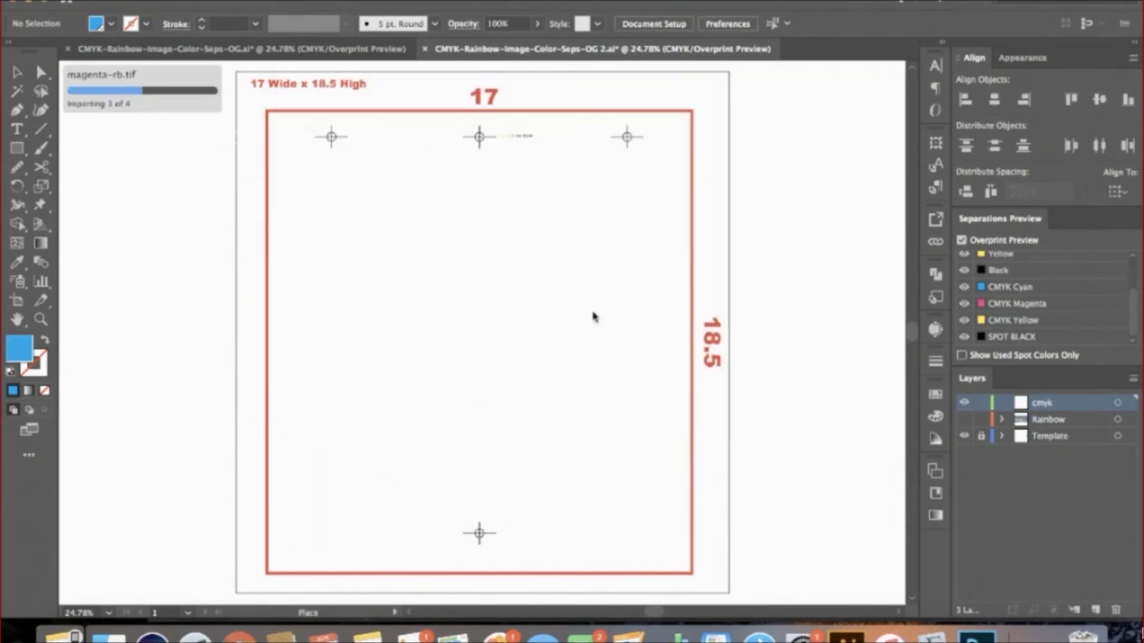
{"action": "left_click", "coordinate": [418, 272]}
Step: Drop the remaining three halftones and check the rainbow photo's size and position
{"action": "left_click", "coordinate": [417, 272]}
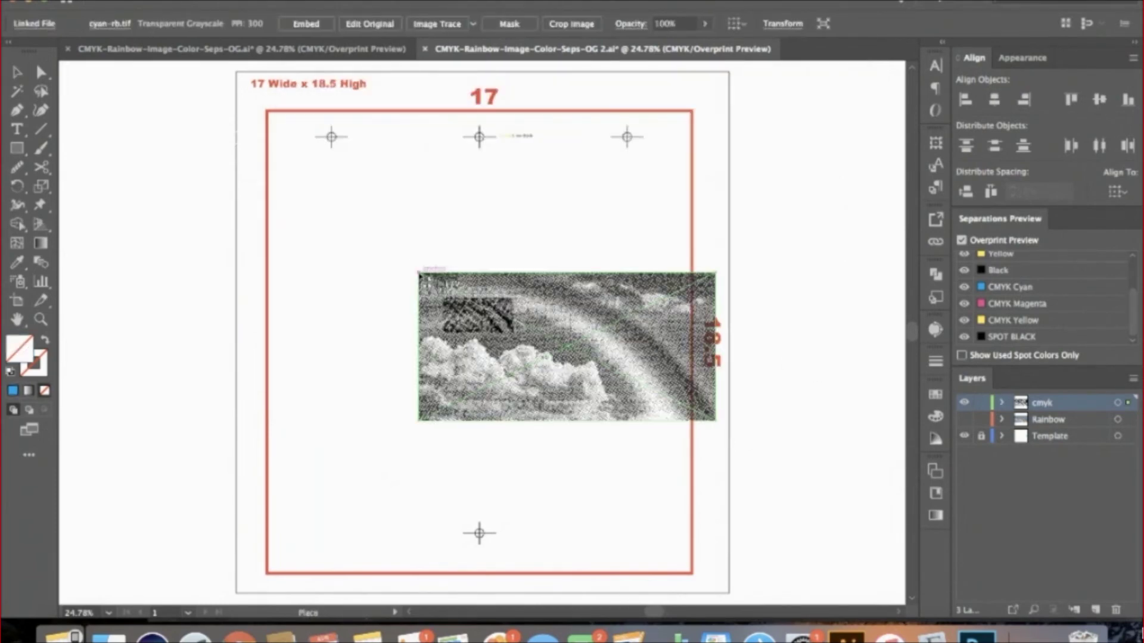
{"action": "left_click", "coordinate": [417, 272]}
{"action": "left_click", "coordinate": [416, 271]}
{"action": "key", "text": "super+a"}
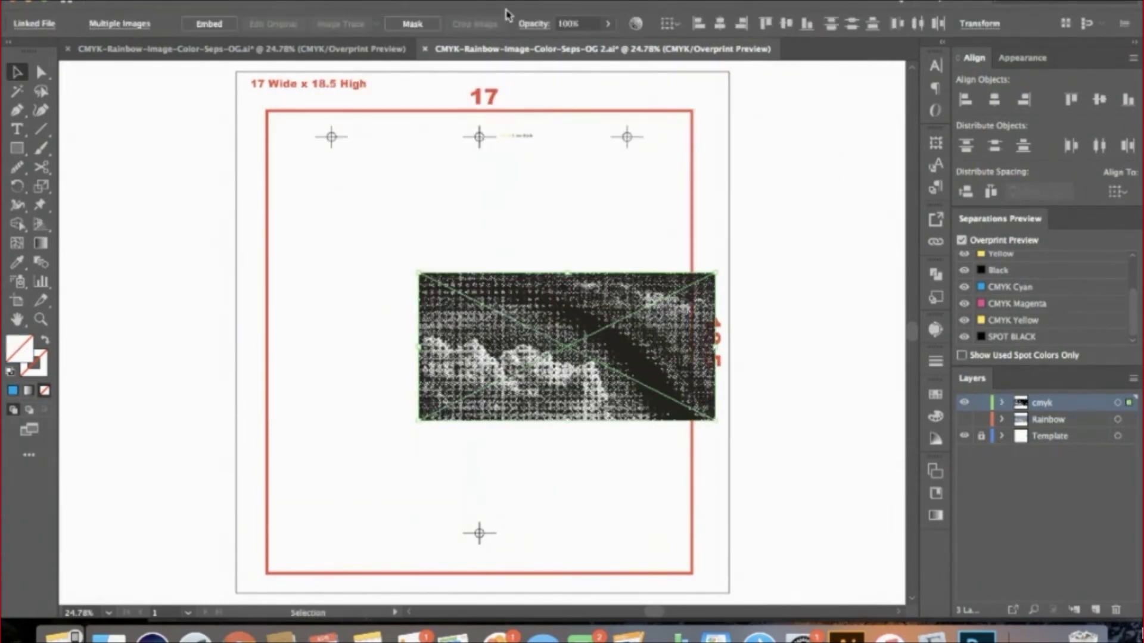
{"action": "key", "text": "super+shift+a"}
{"action": "left_click", "coordinate": [964, 419]}
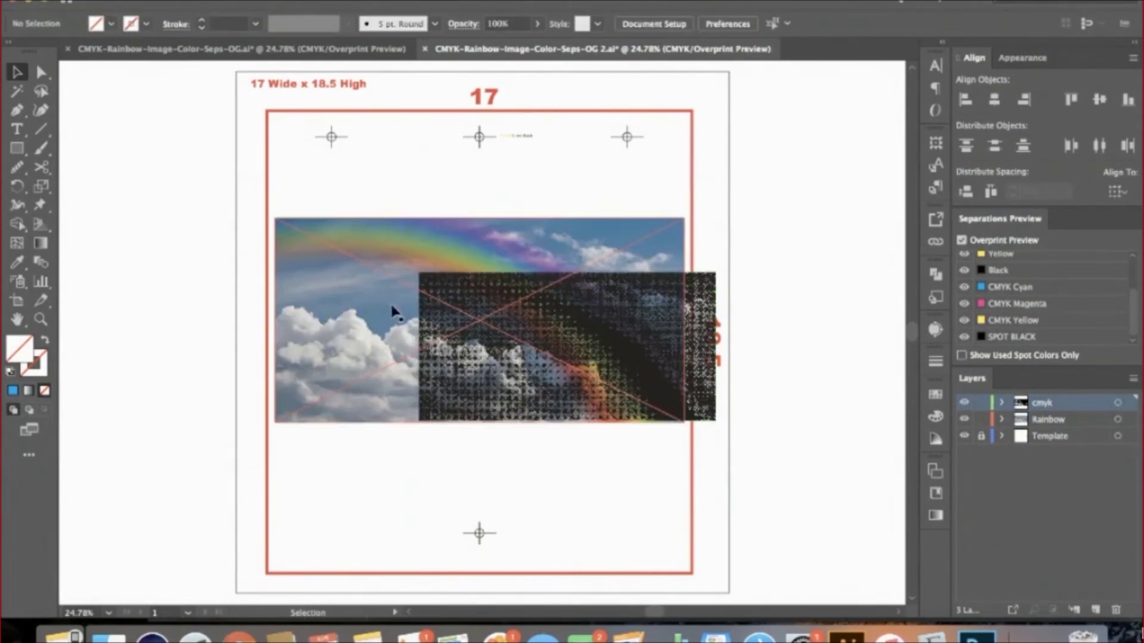
{"action": "left_click", "coordinate": [369, 305]}
{"action": "left_click", "coordinate": [739, 27]}
{"action": "left_click", "coordinate": [711, 242]}
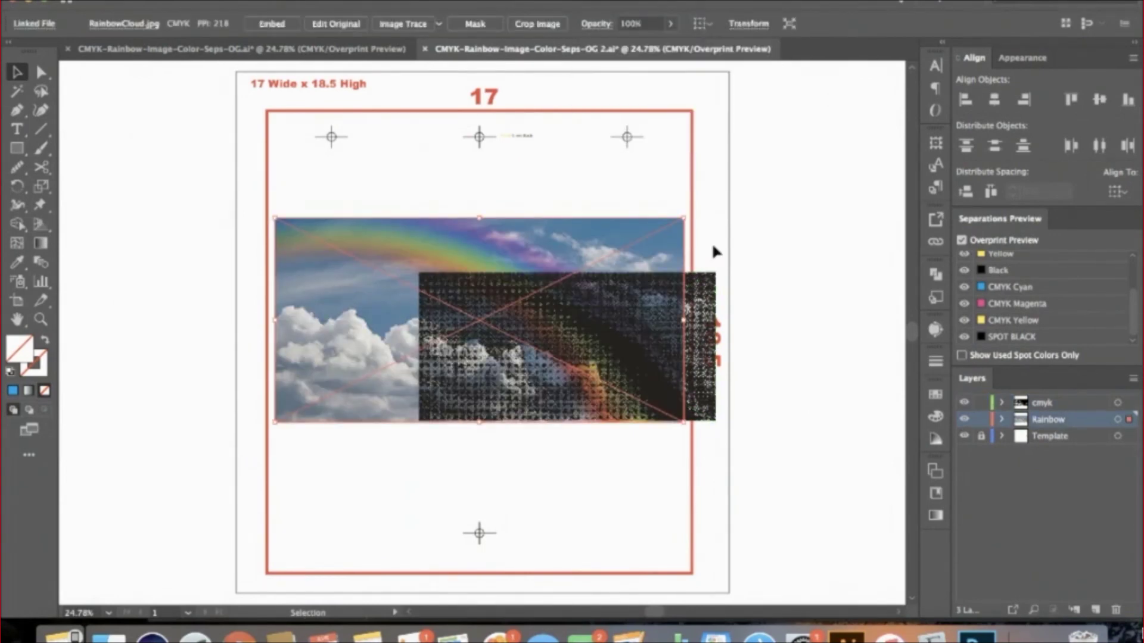
Step: Set the four halftones' width to 16.35 and align their left and top edges with the photo
{"action": "left_click", "coordinate": [706, 287]}
{"action": "left_click", "coordinate": [977, 23]}
{"action": "key", "text": "Tab"}
{"action": "type", "text": "16.35"}
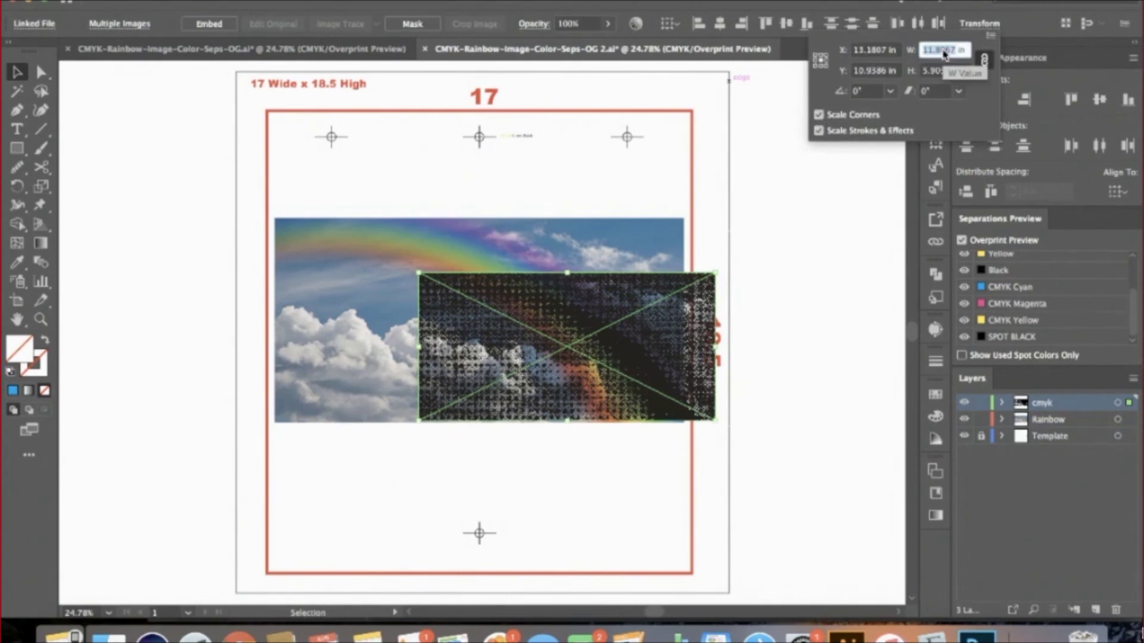
{"action": "key", "text": "Return"}
{"action": "left_click", "coordinate": [320, 283], "text": "shift"}
{"action": "left_click", "coordinate": [719, 23]}
{"action": "left_click", "coordinate": [765, 23]}
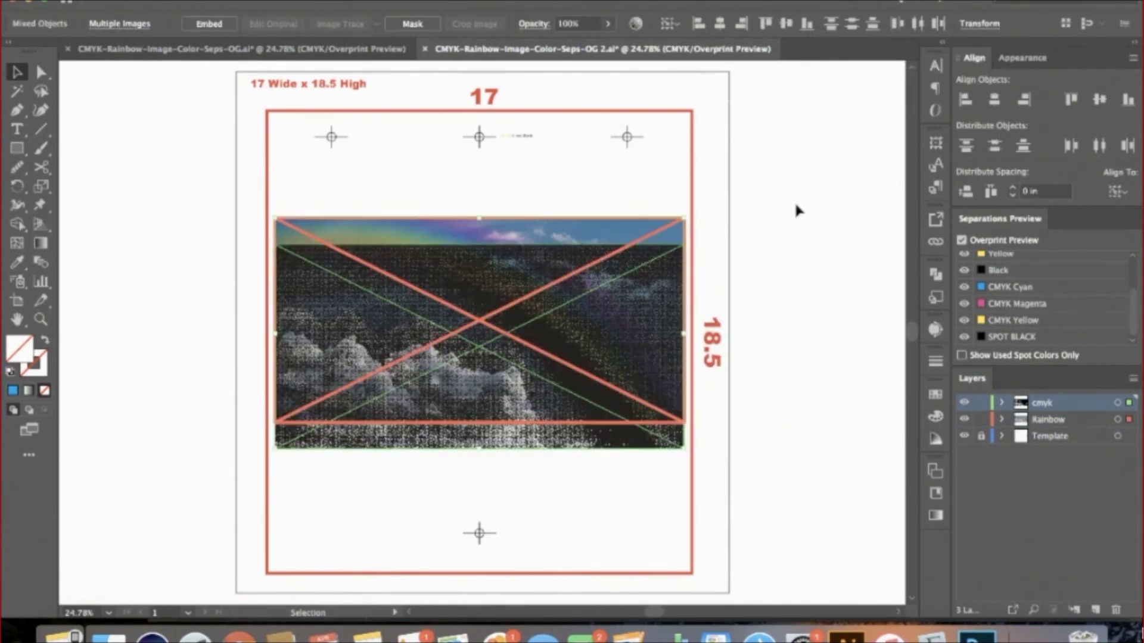
{"action": "left_click", "coordinate": [795, 201]}
Step: Hide the rainbow photo layer and move the cyan sublayer to the top of cmyk
{"action": "left_click", "coordinate": [966, 420]}
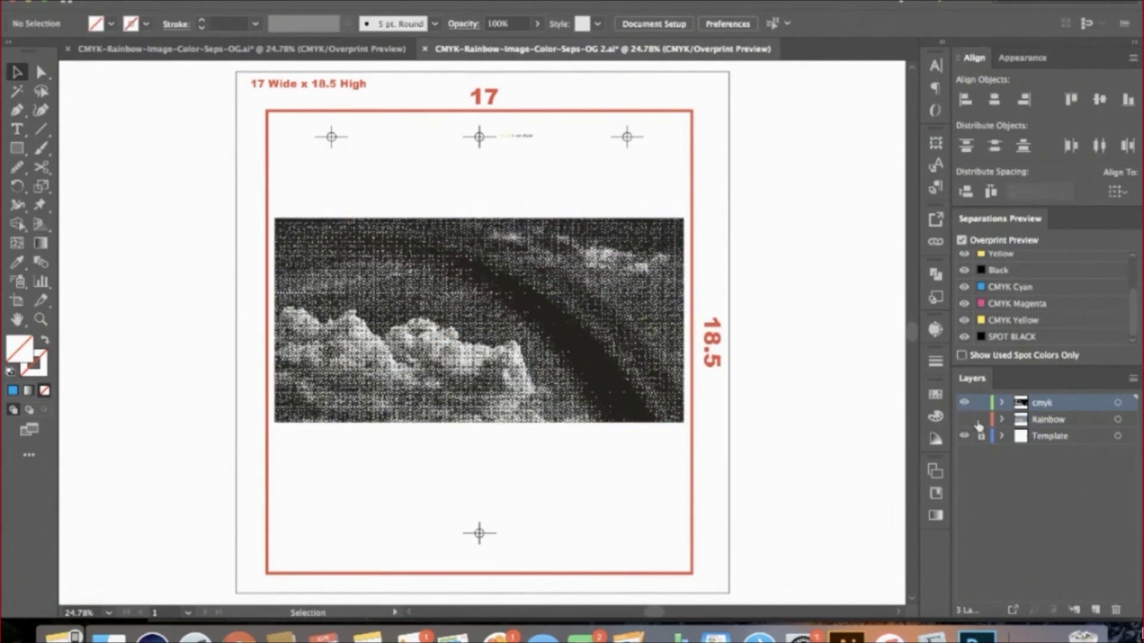
{"action": "left_click", "coordinate": [1002, 404]}
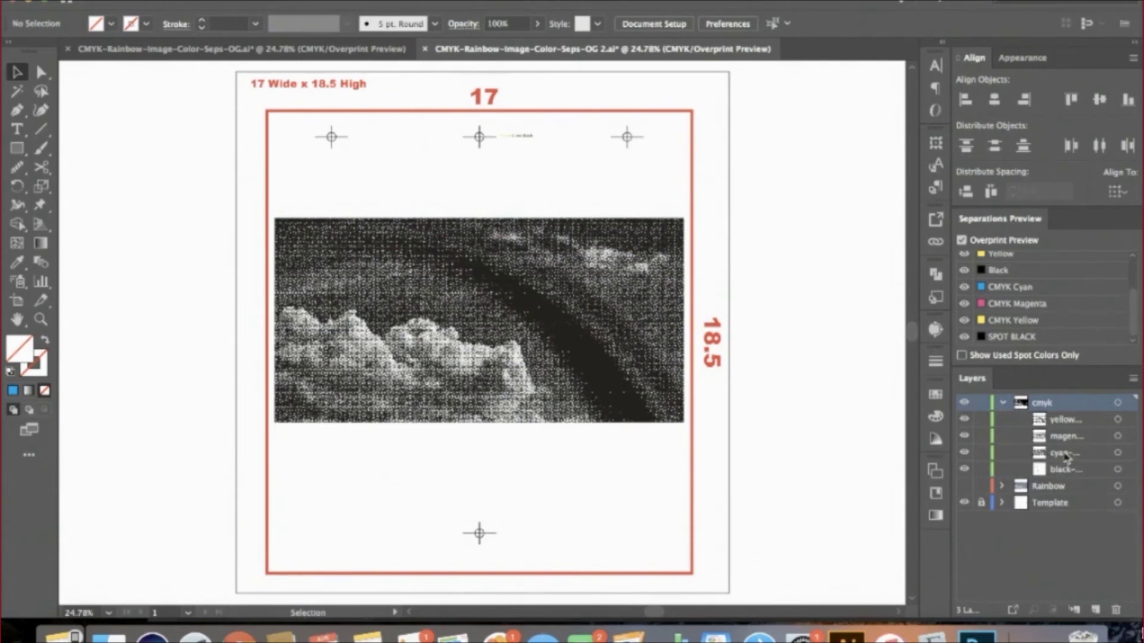
{"action": "left_click_drag", "start_coordinate": [1064, 456], "coordinate": [1109, 433]}
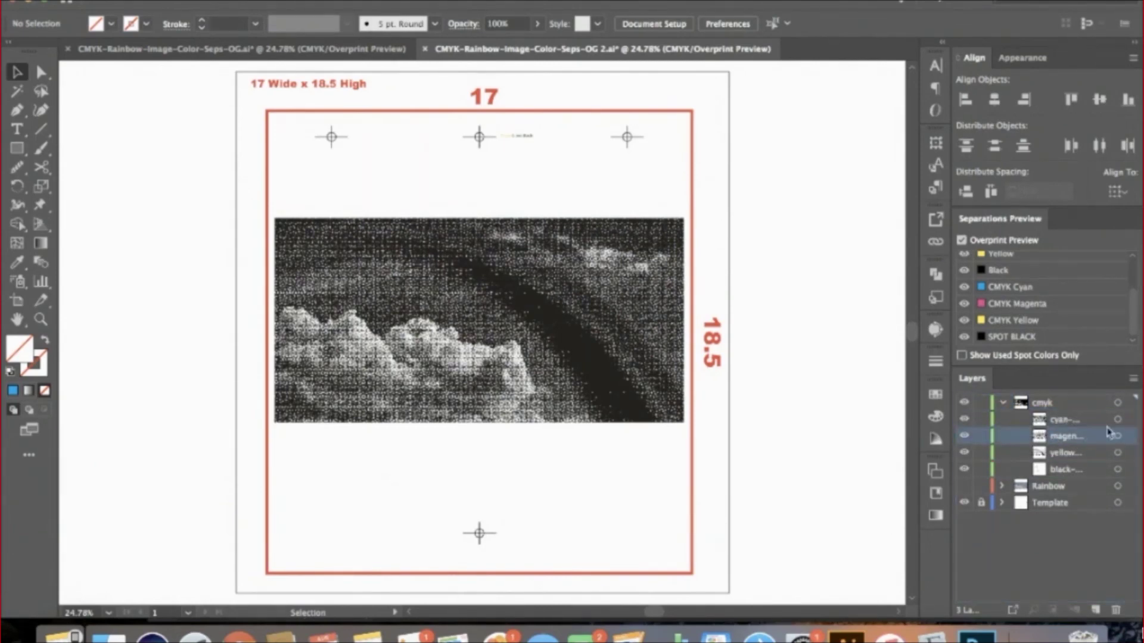
Step: Fill the cyan and magenta halftones with the CMYK Cyan and CMYK Magenta swatches
{"action": "left_click", "coordinate": [1116, 420]}
{"action": "double_click", "coordinate": [23, 354]}
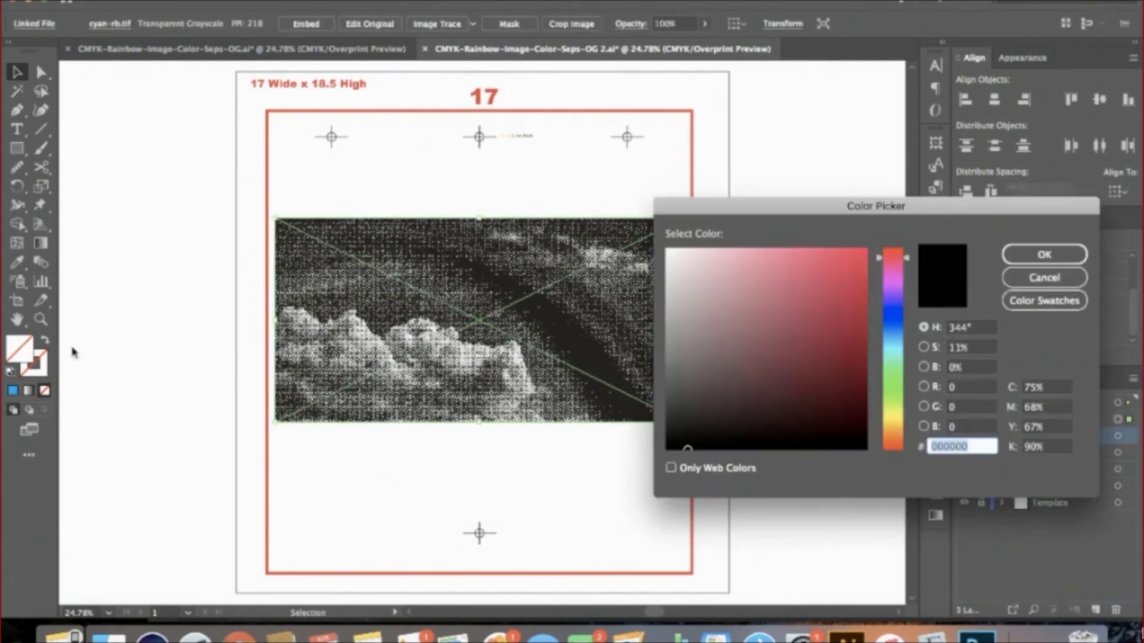
{"action": "left_click", "coordinate": [1043, 300]}
{"action": "left_click", "coordinate": [774, 366]}
{"action": "left_click", "coordinate": [1044, 255]}
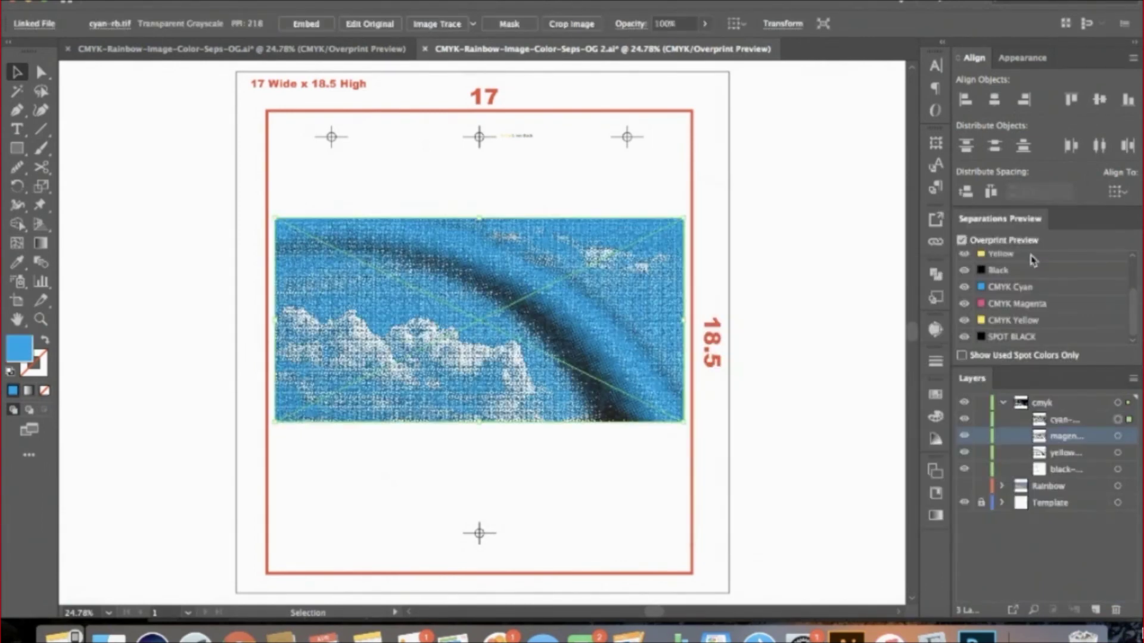
{"action": "left_click", "coordinate": [1118, 437]}
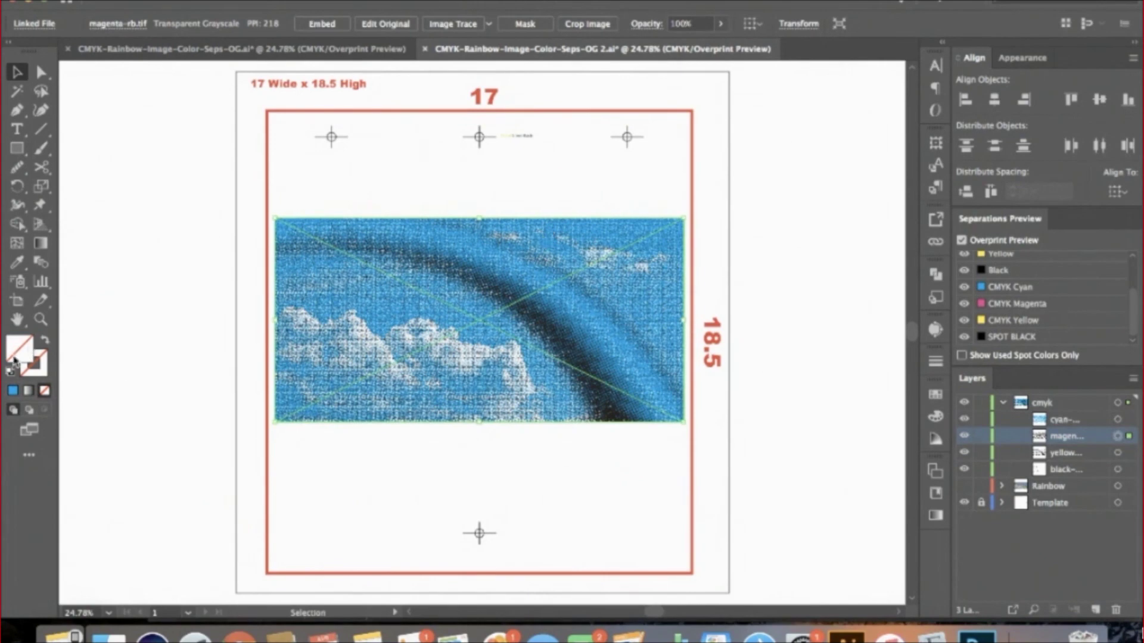
{"action": "double_click", "coordinate": [15, 360]}
{"action": "left_click", "coordinate": [1044, 300]}
{"action": "left_click", "coordinate": [721, 404]}
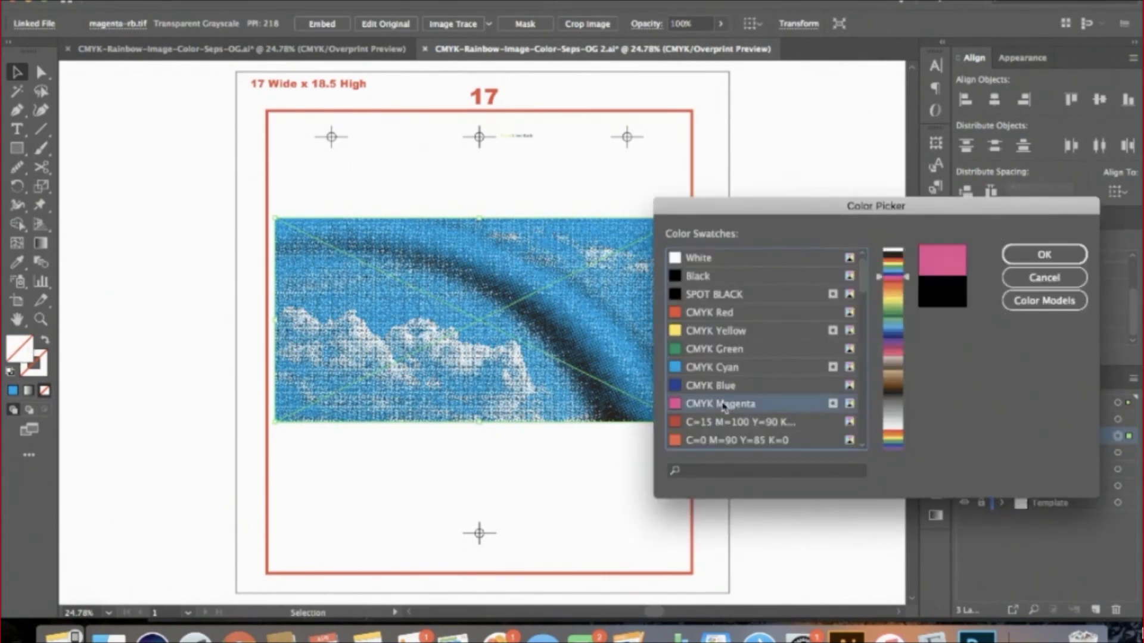
{"action": "left_click", "coordinate": [1044, 255]}
Step: Fill the yellow and black halftones with the CMYK Yellow and SPOT BLACK swatches
{"action": "double_click", "coordinate": [1081, 454]}
{"action": "double_click", "coordinate": [1085, 457]}
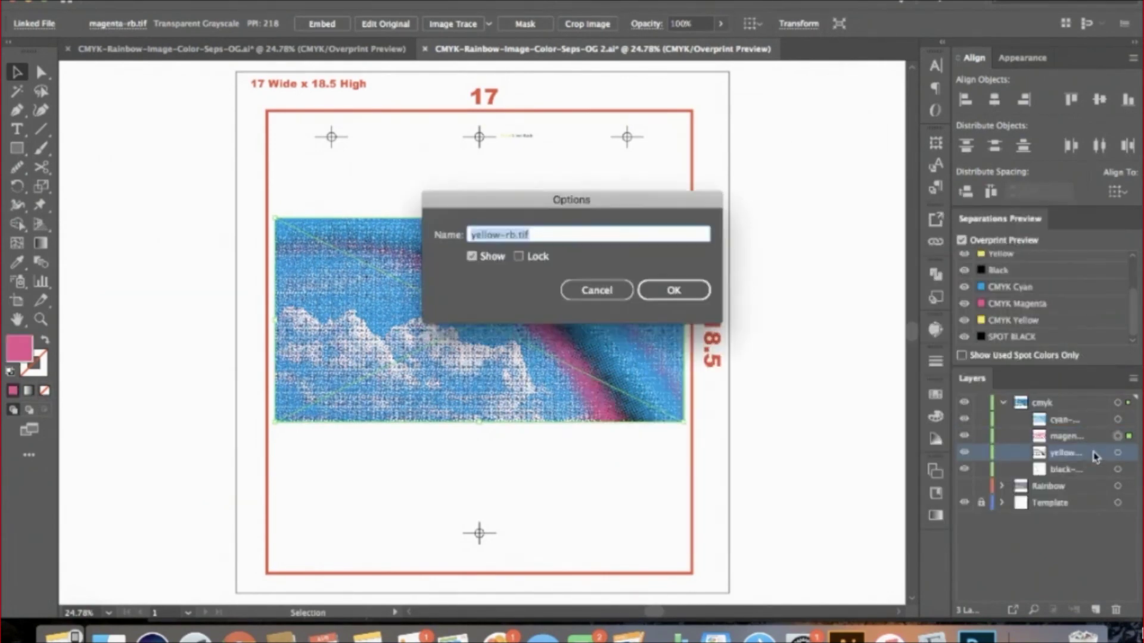
{"action": "left_click", "coordinate": [672, 288]}
{"action": "left_click", "coordinate": [1118, 453]}
{"action": "double_click", "coordinate": [17, 356]}
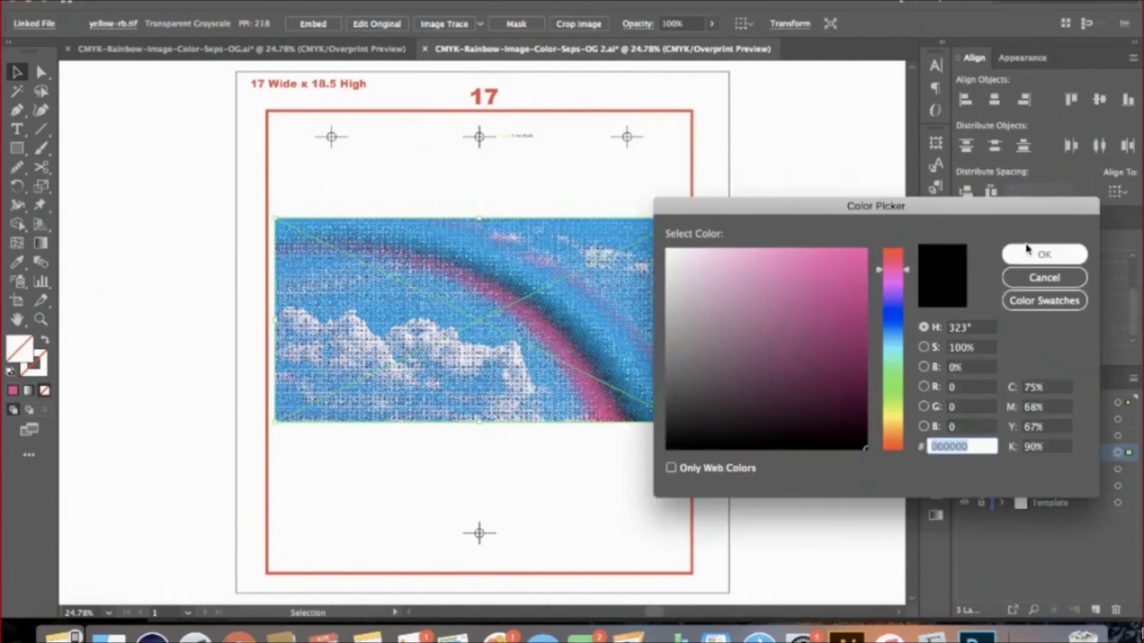
{"action": "left_click", "coordinate": [1037, 370]}
{"action": "left_click", "coordinate": [754, 334]}
{"action": "left_click", "coordinate": [1045, 255]}
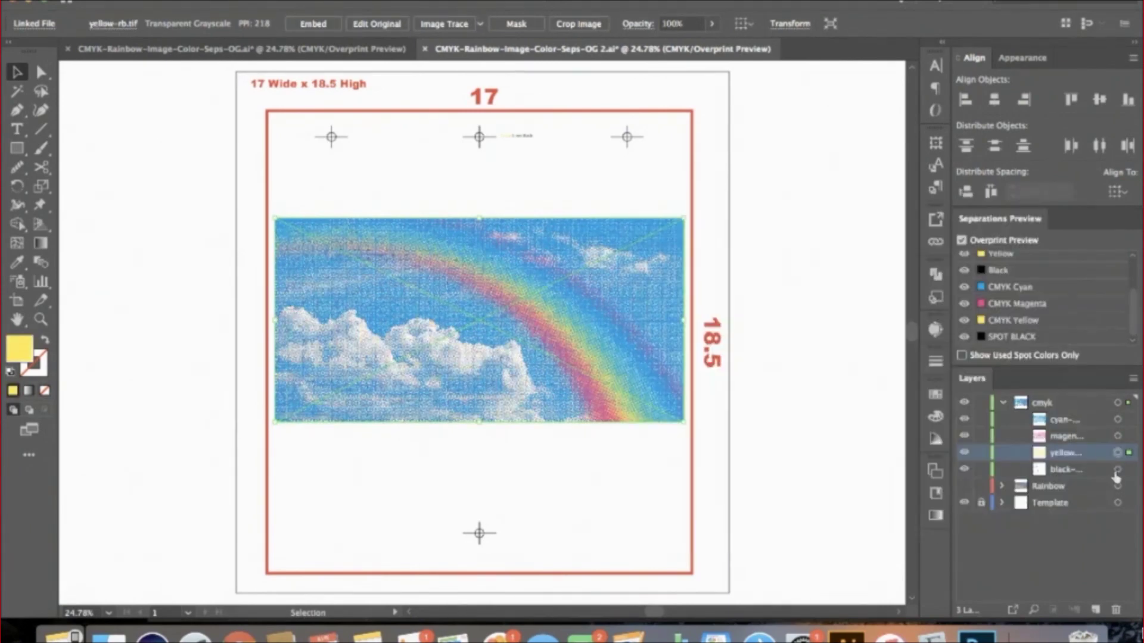
{"action": "left_click", "coordinate": [1117, 469]}
{"action": "double_click", "coordinate": [20, 350]}
{"action": "left_click", "coordinate": [1066, 312]}
{"action": "left_click", "coordinate": [757, 295]}
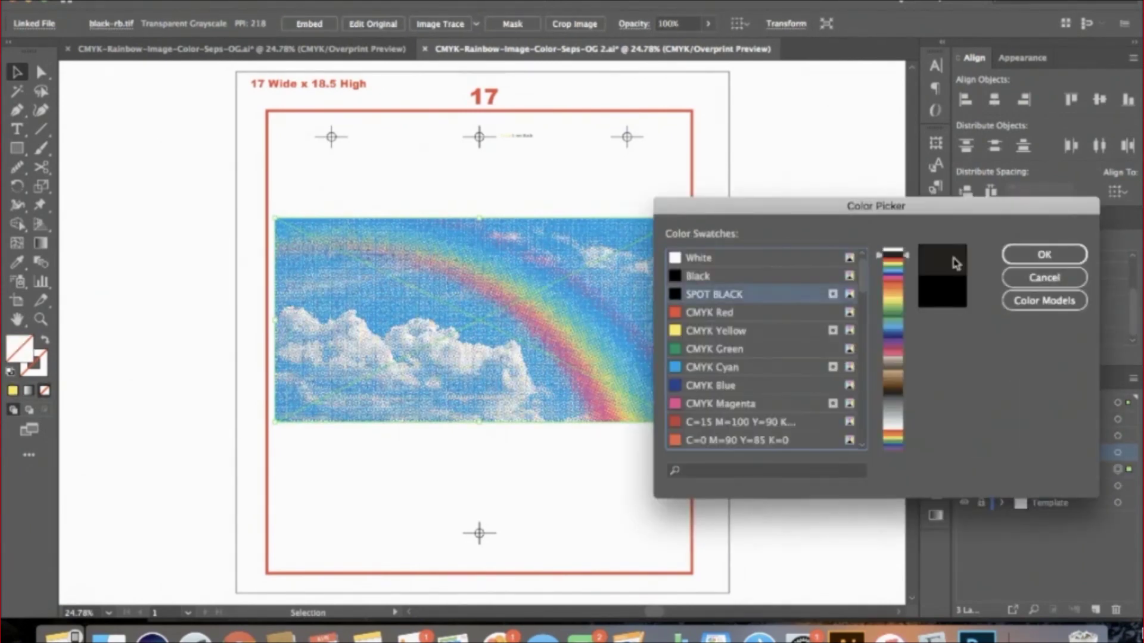
{"action": "left_click", "coordinate": [1044, 254]}
Step: Check the yellow and black separations alone, turn all four back on, and save
{"action": "left_click", "coordinate": [874, 450]}
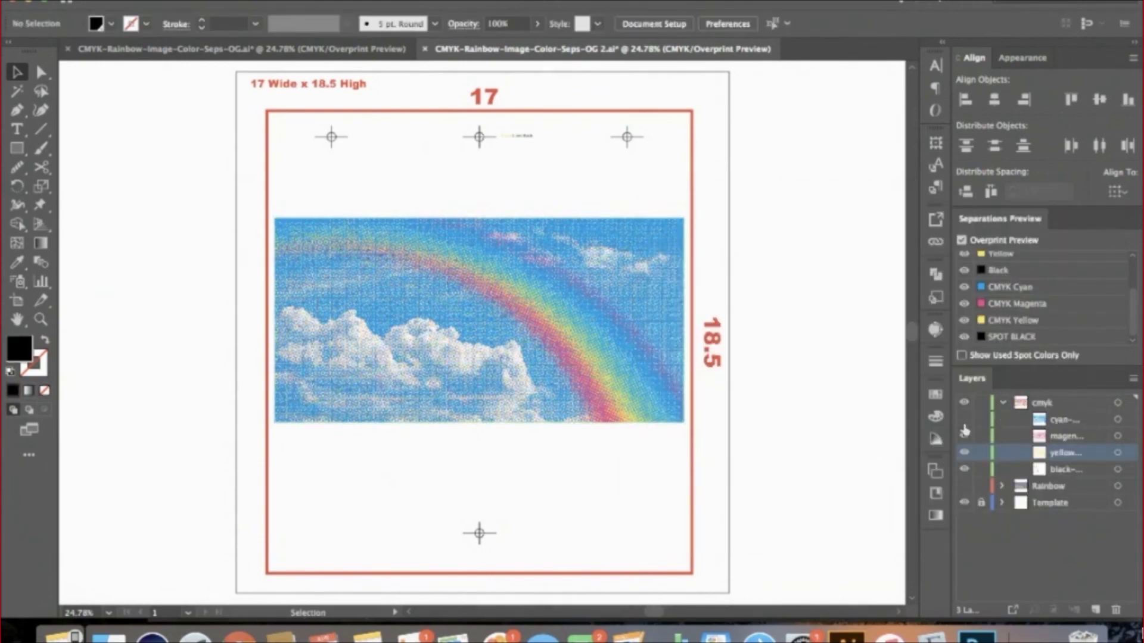
{"action": "left_click", "coordinate": [964, 453], "text": "alt"}
{"action": "left_click", "coordinate": [964, 469], "text": "alt"}
{"action": "left_click_drag", "start_coordinate": [966, 461], "coordinate": [964, 419]}
{"action": "key", "text": "super+s"}
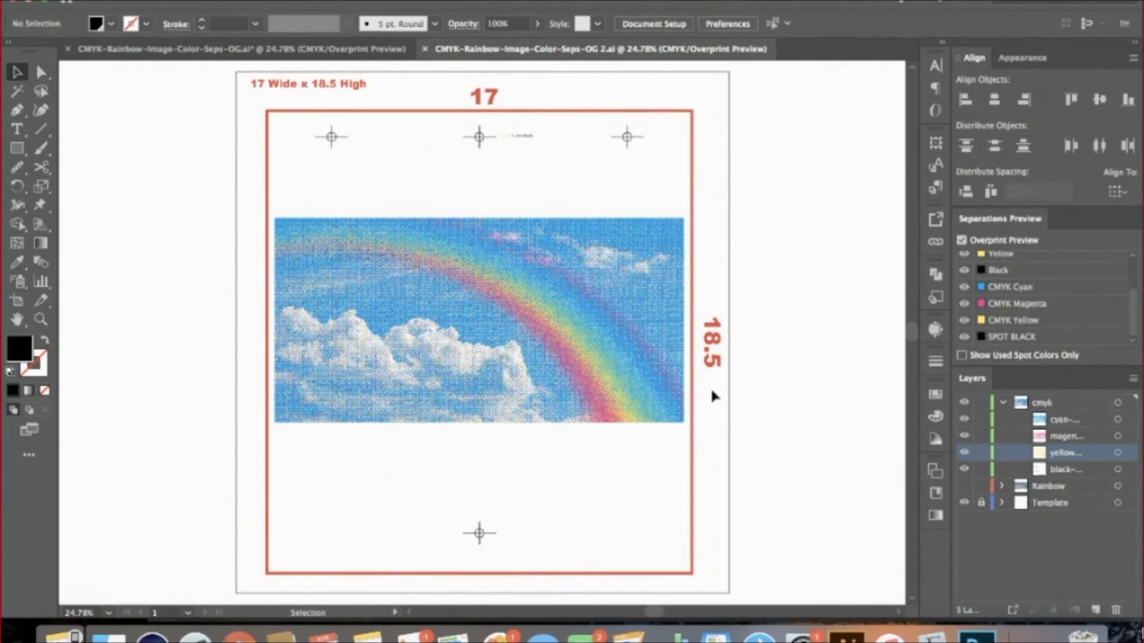